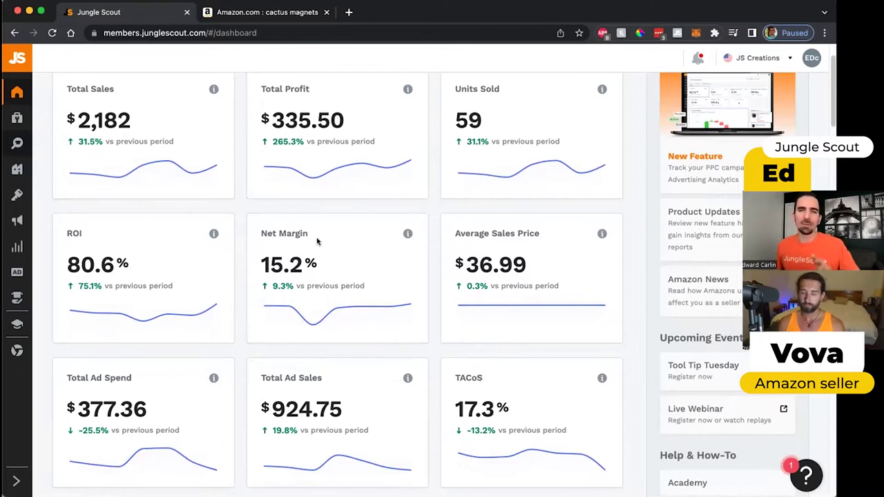
Open the Amazon account settings and review the data sync status and the Euro account's MWS token status.
{"action": "scroll", "coordinate": [314, 228], "scroll_direction": "down", "scroll_amount": 1}
{"action": "scroll", "coordinate": [318, 222], "scroll_direction": "up", "scroll_amount": 3}
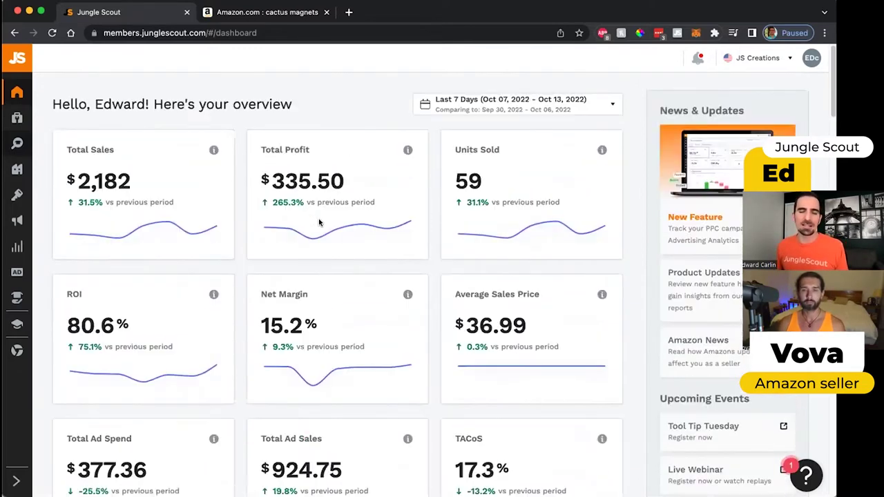
{"action": "left_click", "coordinate": [811, 59]}
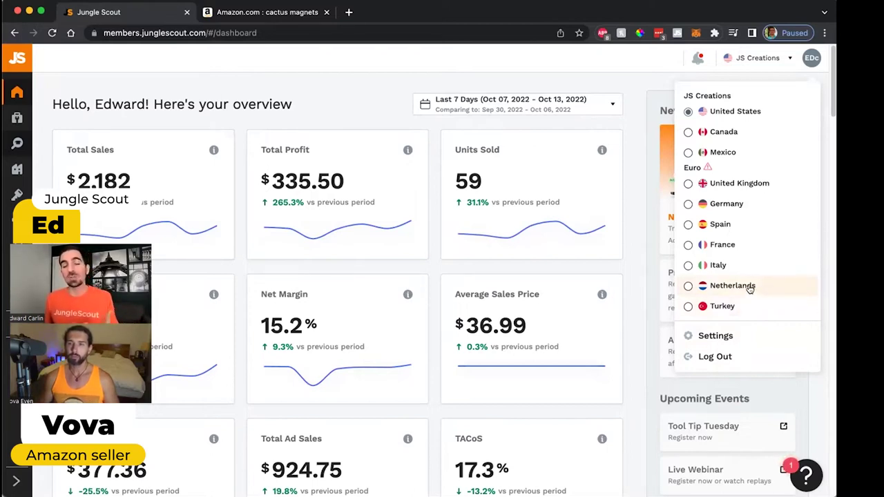
{"action": "left_click", "coordinate": [715, 335]}
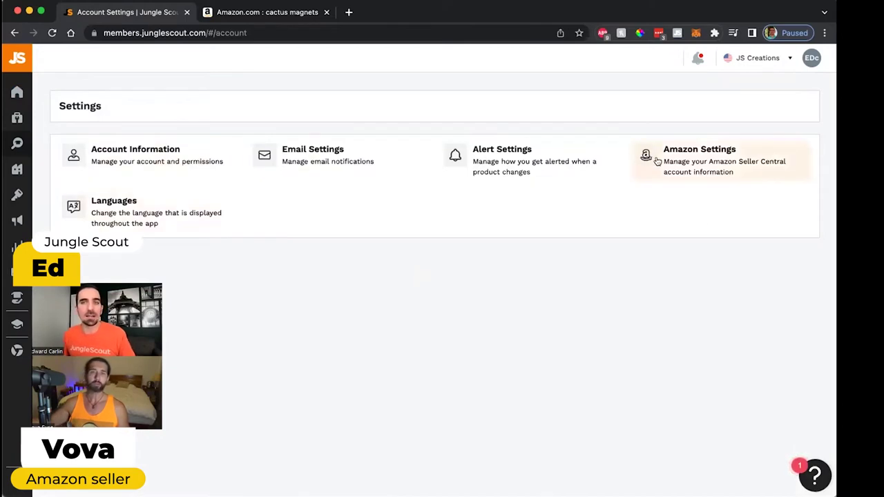
{"action": "left_click", "coordinate": [677, 154]}
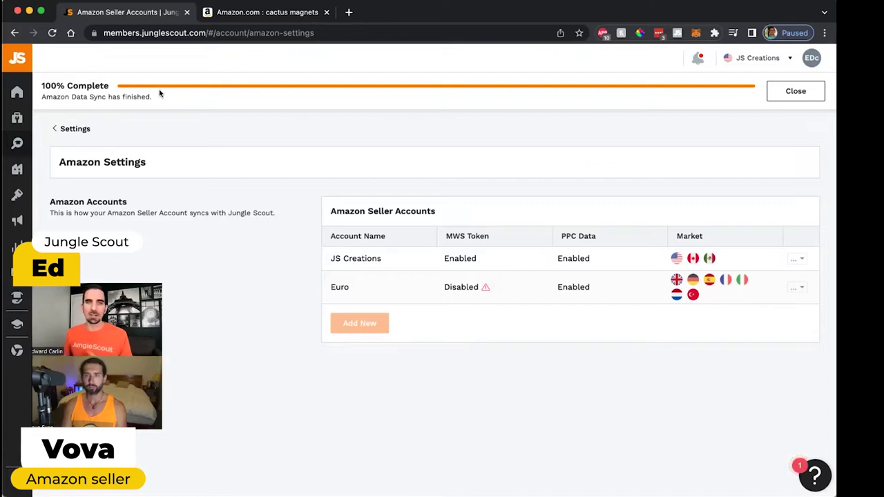
{"action": "left_click_drag", "start_coordinate": [40, 84], "coordinate": [150, 81]}
{"action": "left_click", "coordinate": [203, 136]}
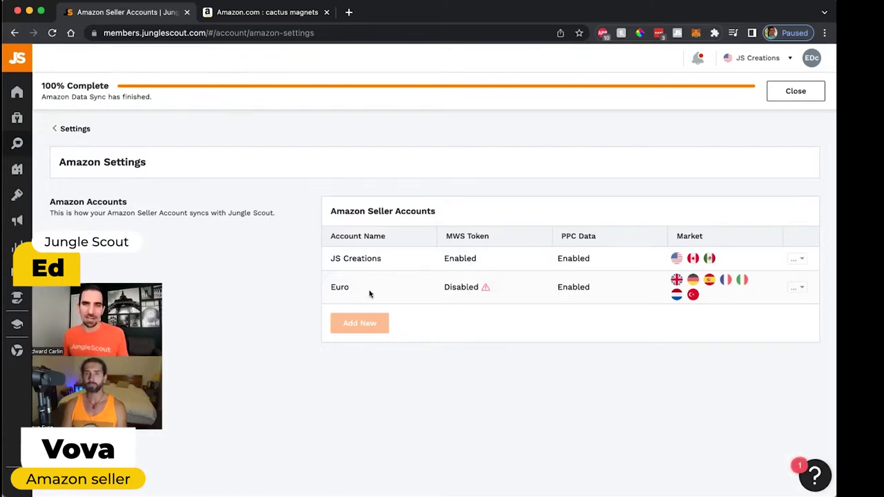
{"action": "left_click_drag", "start_coordinate": [432, 290], "coordinate": [493, 288]}
{"action": "left_click", "coordinate": [513, 322]}
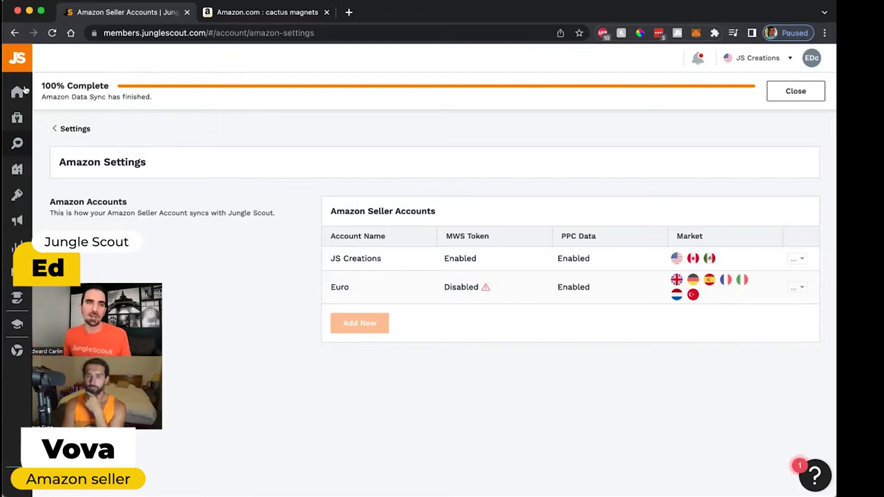
Open the Product Database, check the available marketplaces, and select the Patio Lawn & Garden category for the United States.
{"action": "mouse_move", "coordinate": [60, 149]}
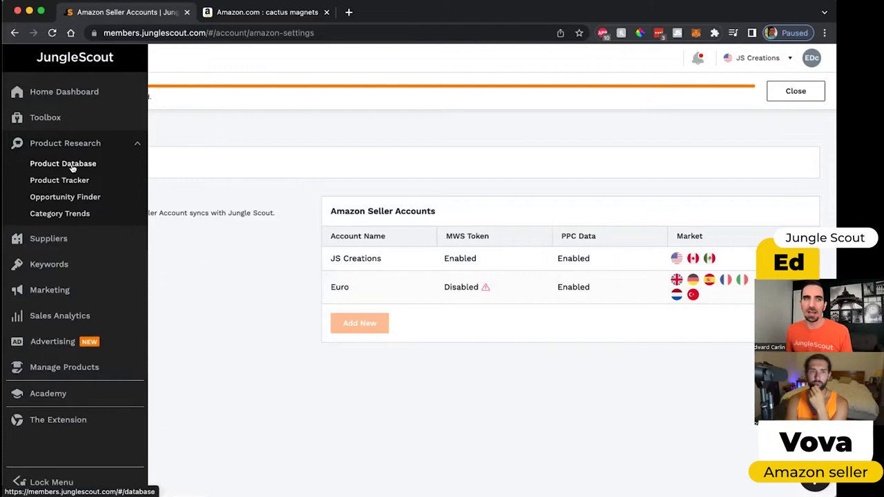
{"action": "left_click", "coordinate": [60, 162]}
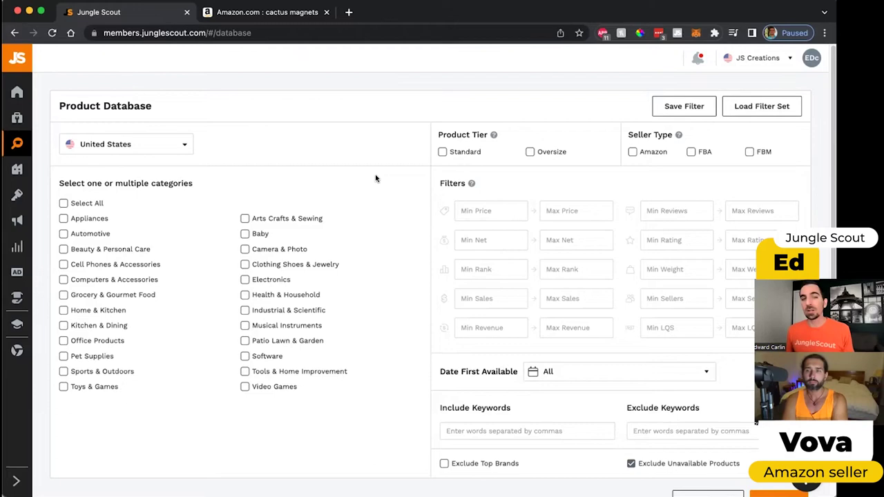
{"action": "scroll", "coordinate": [376, 166], "scroll_direction": "down", "scroll_amount": 1}
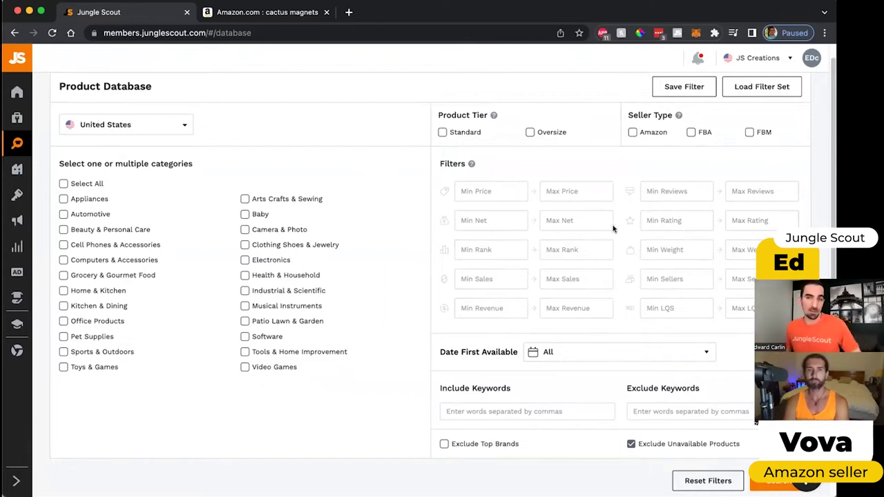
{"action": "left_click", "coordinate": [217, 67]}
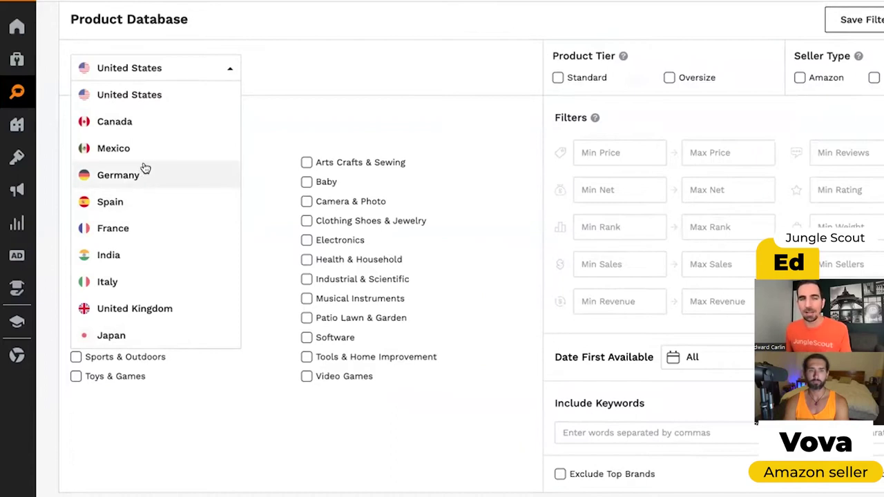
{"action": "left_click", "coordinate": [227, 72]}
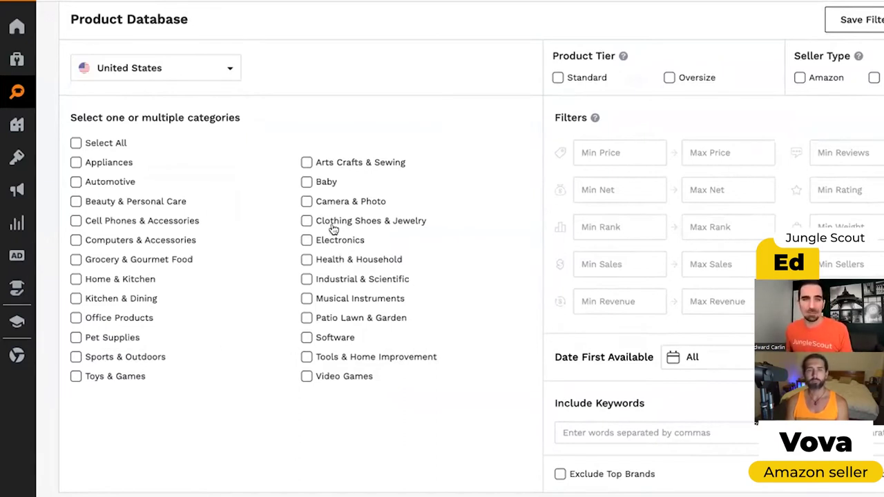
{"action": "left_click", "coordinate": [307, 319]}
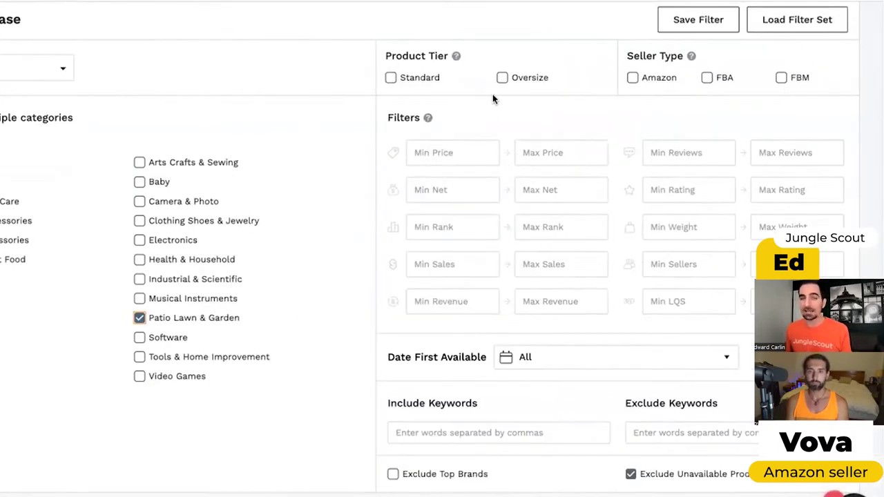
Try the Standard and Oversize product tier filters one at a time, clearing each again.
{"action": "left_click", "coordinate": [390, 78]}
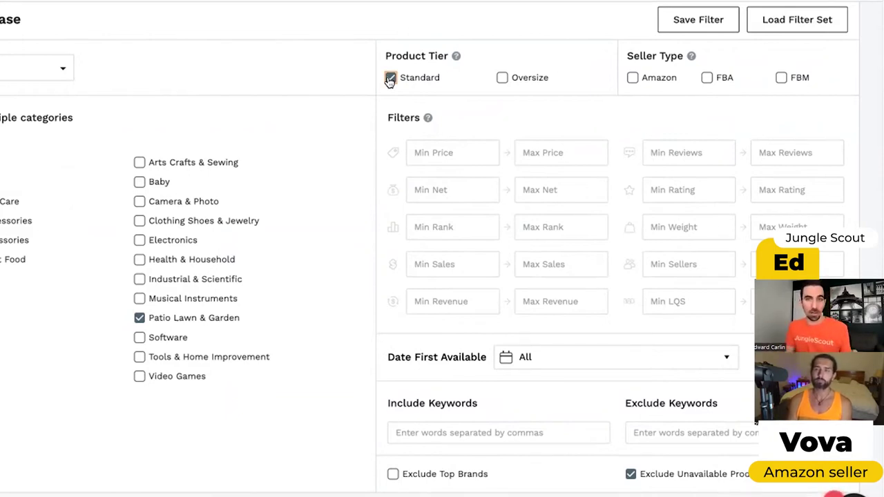
{"action": "left_click", "coordinate": [390, 79]}
{"action": "left_click", "coordinate": [501, 77]}
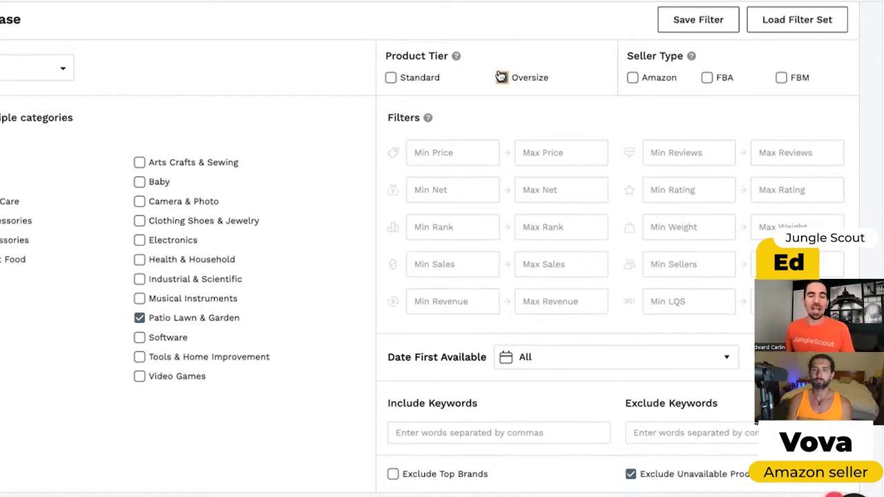
{"action": "left_click", "coordinate": [501, 77]}
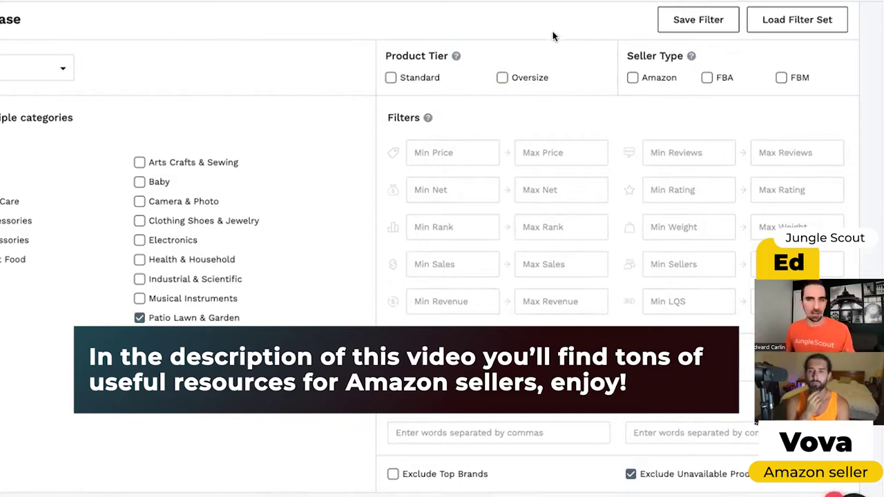
Try the Amazon, FBA and FBM seller type filters, clear them, and view the preset filter sets without loading one.
{"action": "left_click", "coordinate": [632, 79]}
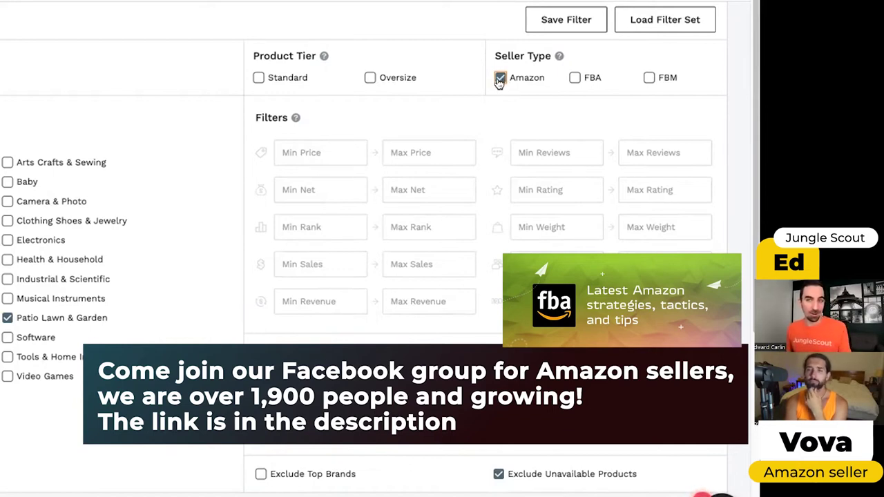
{"action": "left_click", "coordinate": [573, 78]}
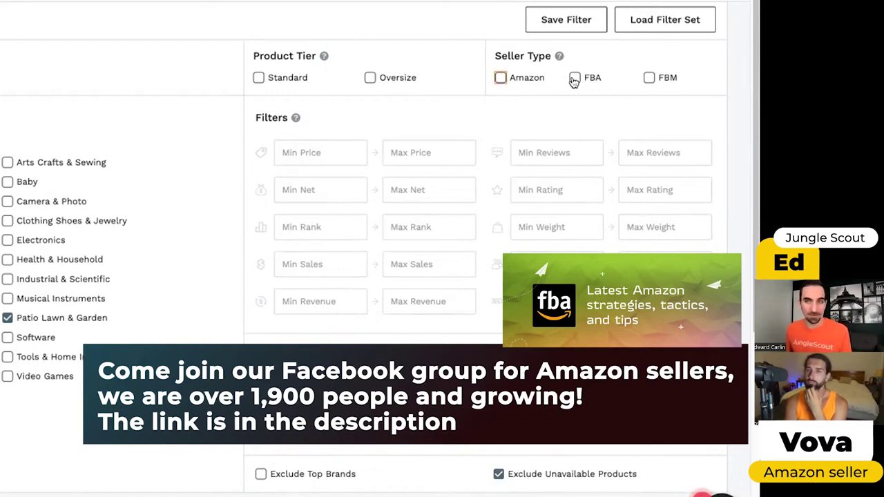
{"action": "left_click", "coordinate": [653, 78]}
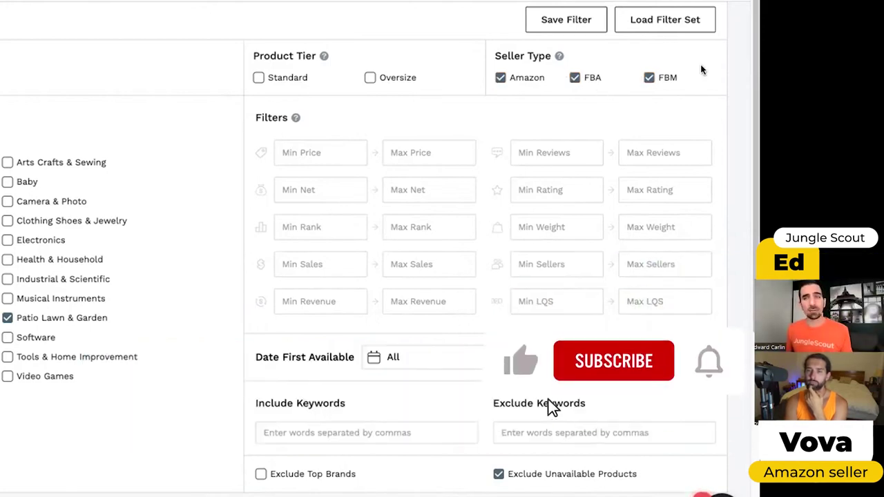
{"action": "left_click", "coordinate": [503, 78]}
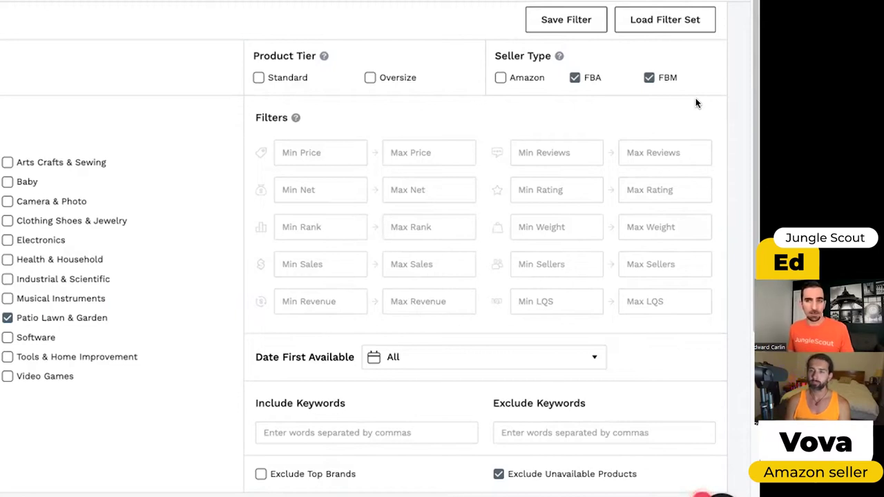
{"action": "left_click", "coordinate": [657, 80]}
{"action": "left_click", "coordinate": [586, 83]}
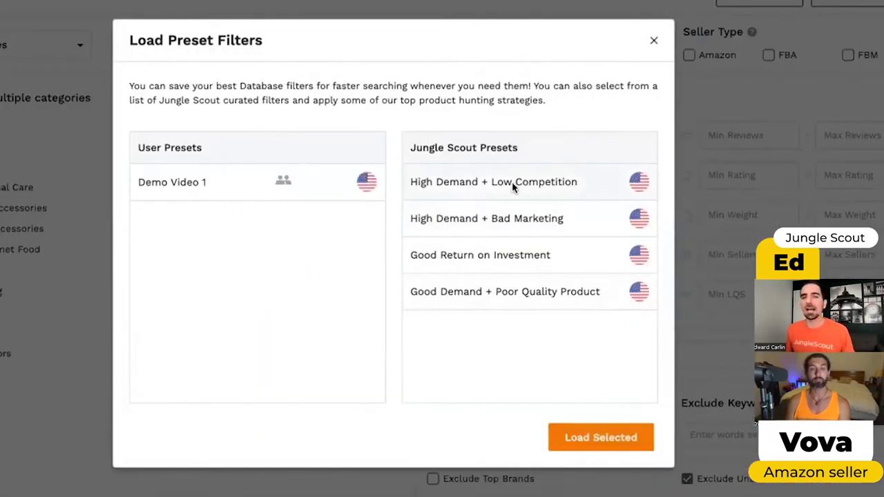
{"action": "mouse_move", "coordinate": [429, 258]}
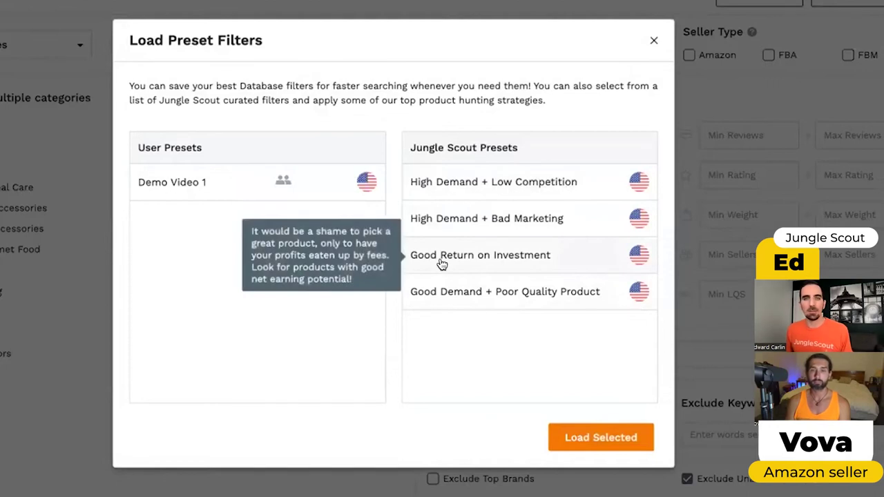
{"action": "left_click", "coordinate": [653, 40]}
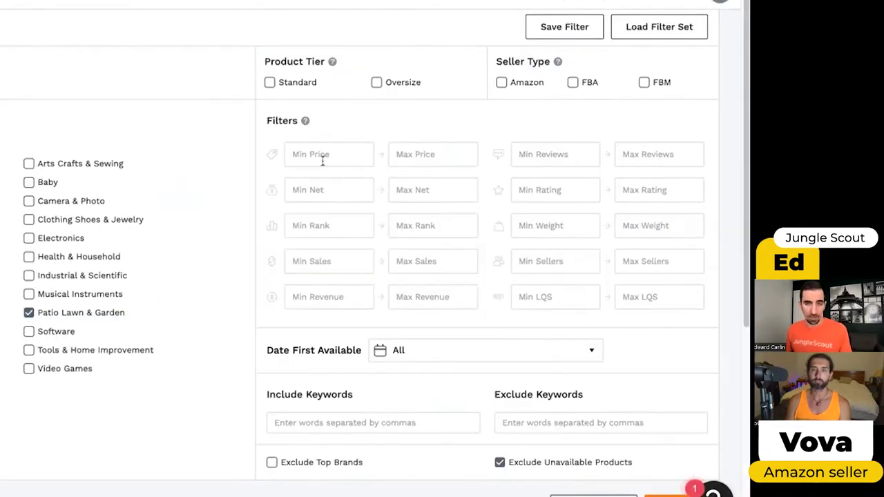
Set the minimum price filter to 50 and the minimum sales filter to 300.
{"action": "left_click", "coordinate": [324, 154]}
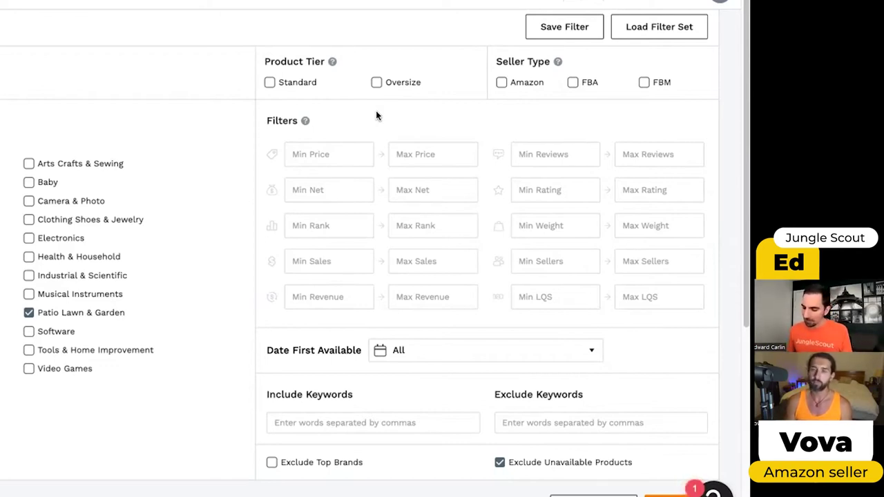
{"action": "type", "text": "50"}
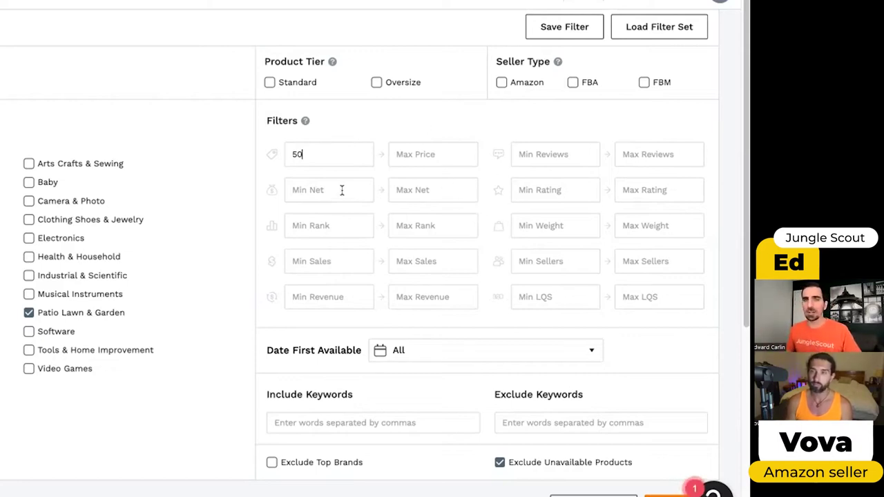
{"action": "mouse_move", "coordinate": [269, 192]}
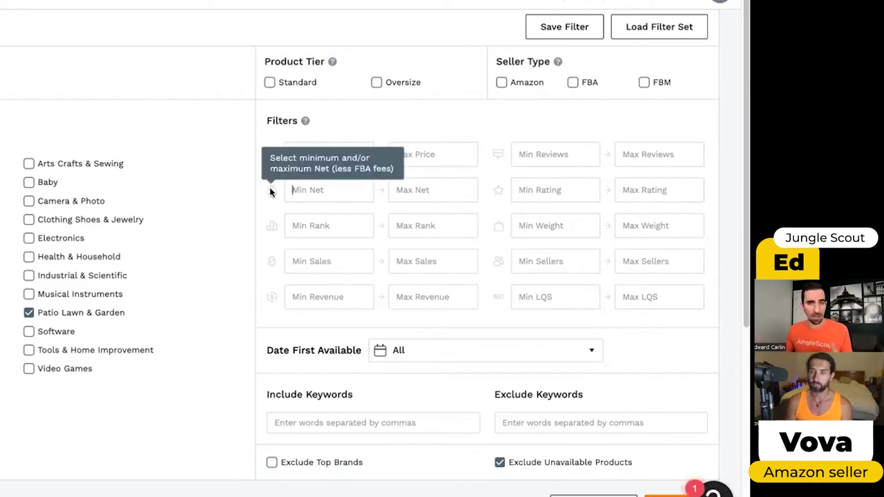
{"action": "mouse_move", "coordinate": [270, 229]}
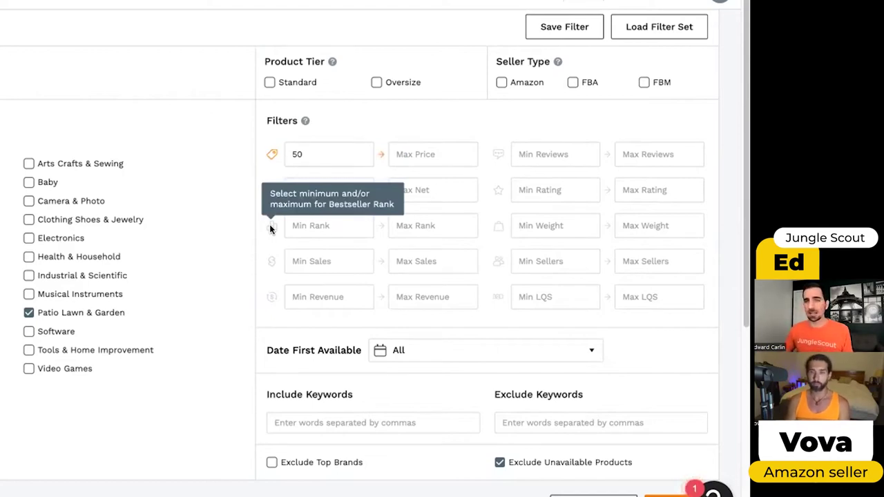
{"action": "mouse_move", "coordinate": [495, 227]}
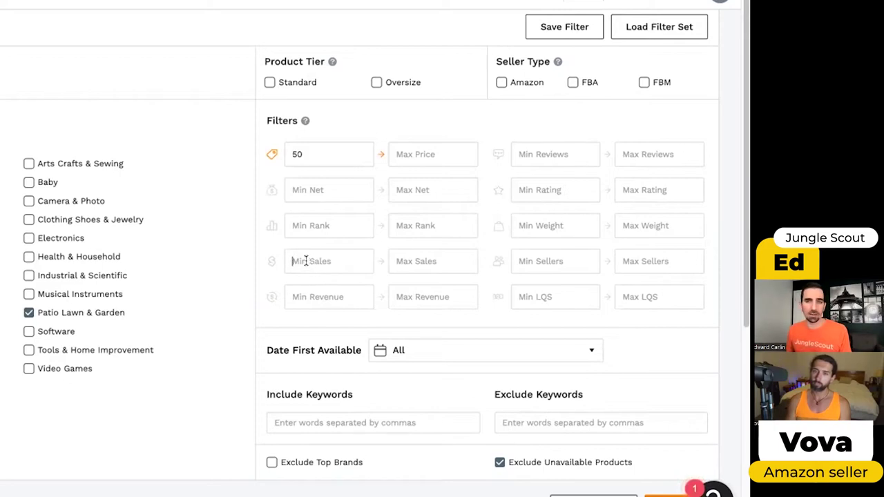
{"action": "mouse_move", "coordinate": [273, 260]}
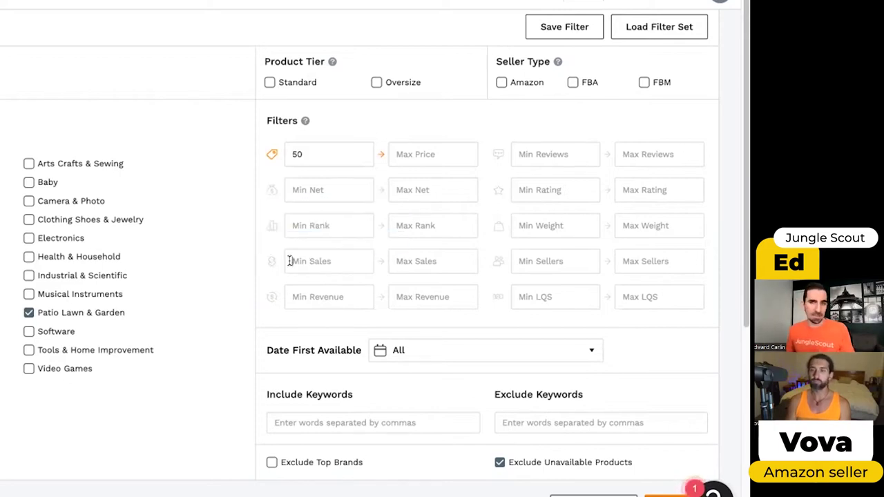
{"action": "left_click", "coordinate": [290, 261]}
{"action": "type", "text": "300"}
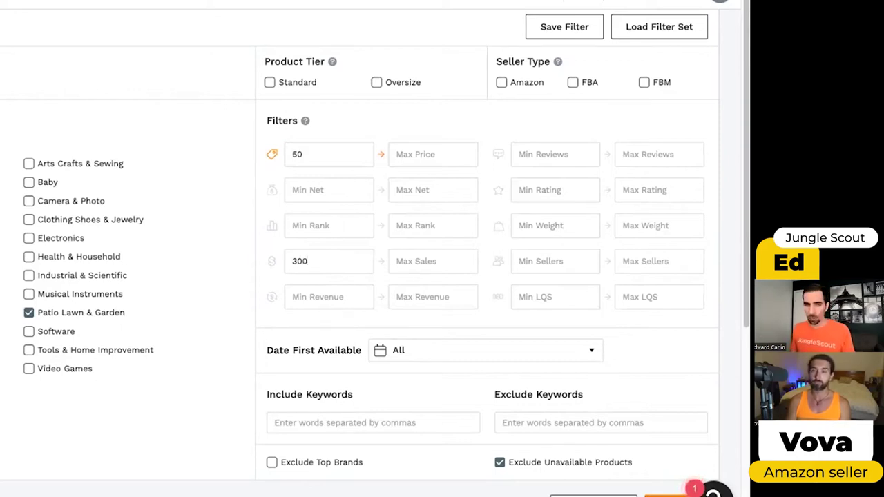
Change the minimum sales filter to 400.
{"action": "key", "text": "BackSpace"}
{"action": "key", "text": "BackSpace"}
{"action": "key", "text": "BackSpace"}
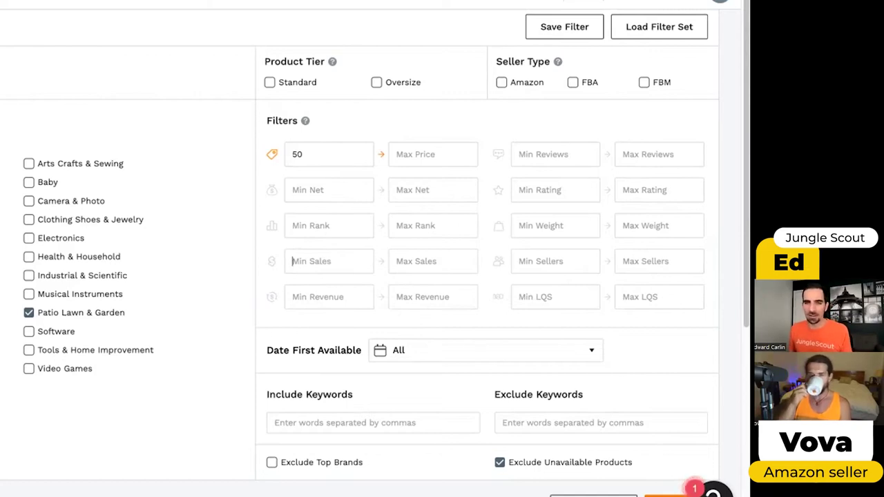
{"action": "type", "text": "400"}
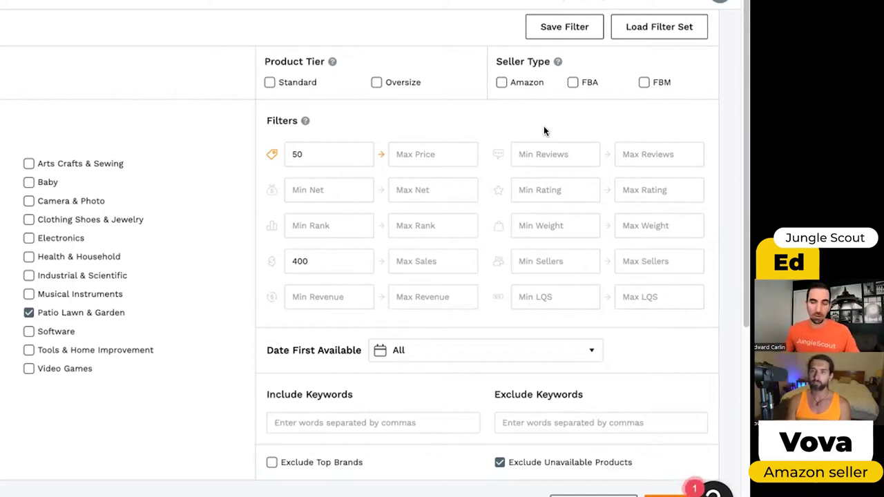
Set the maximum reviews filter to 100 and the maximum listing quality score to 6.
{"action": "left_click", "coordinate": [649, 153]}
{"action": "type", "text": "100"}
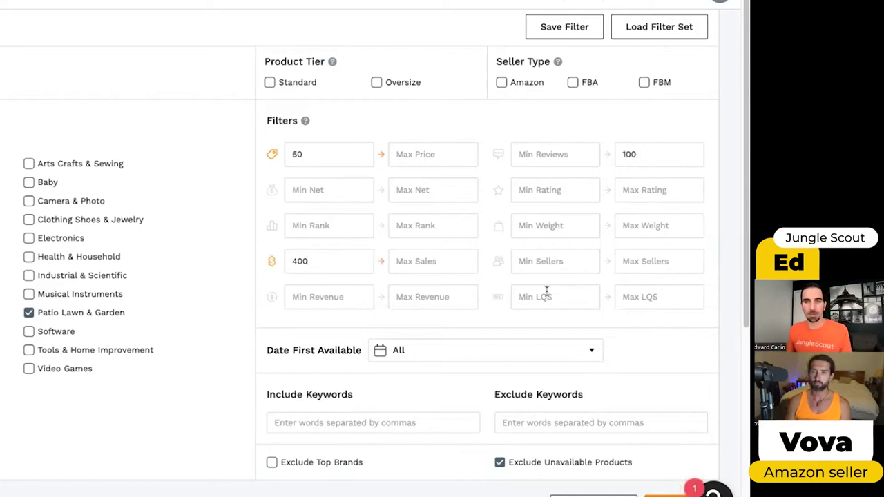
{"action": "left_click", "coordinate": [546, 291]}
{"action": "mouse_move", "coordinate": [495, 296]}
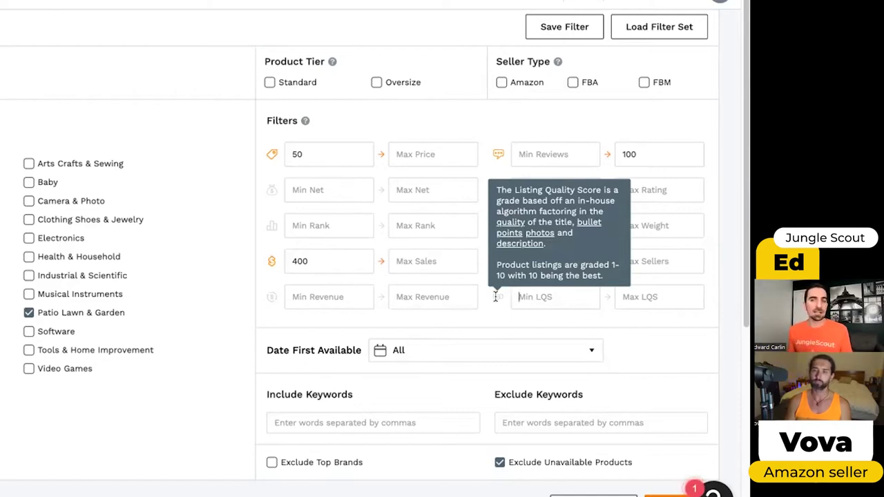
{"action": "left_click", "coordinate": [637, 292]}
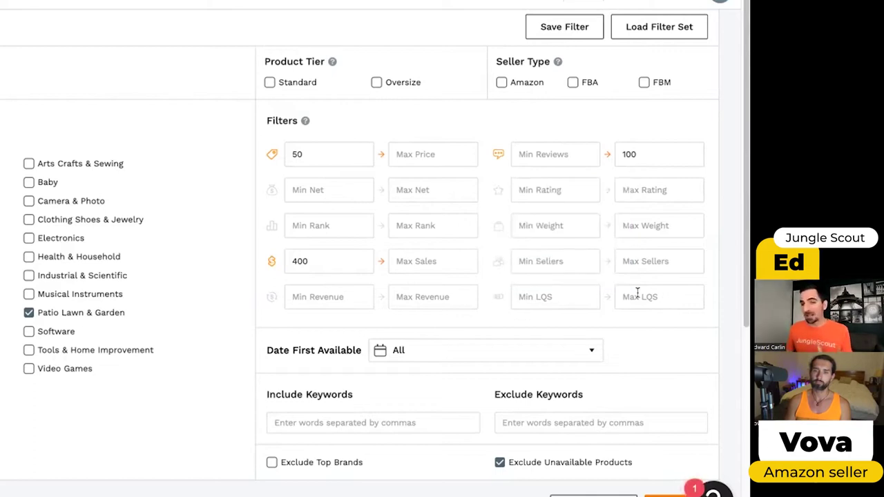
{"action": "type", "text": "6"}
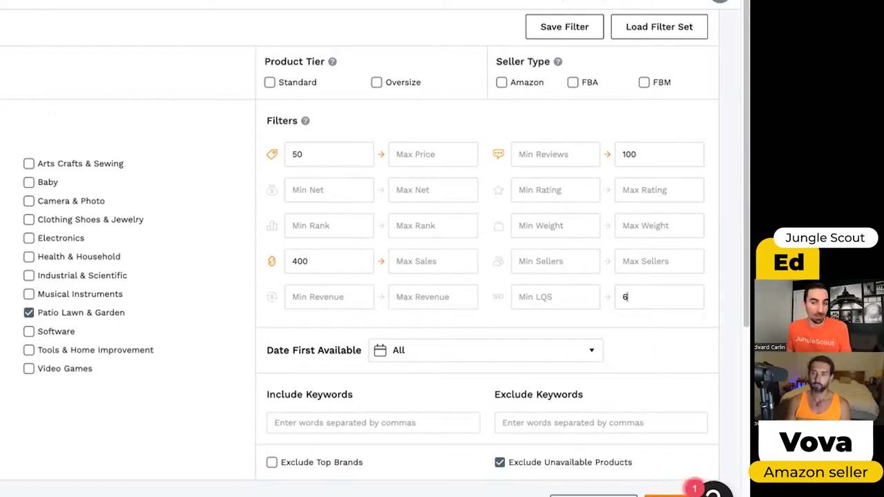
Clear the maximum listing quality score filter and view the Date First Available options without choosing a date range.
{"action": "key", "text": "BackSpace"}
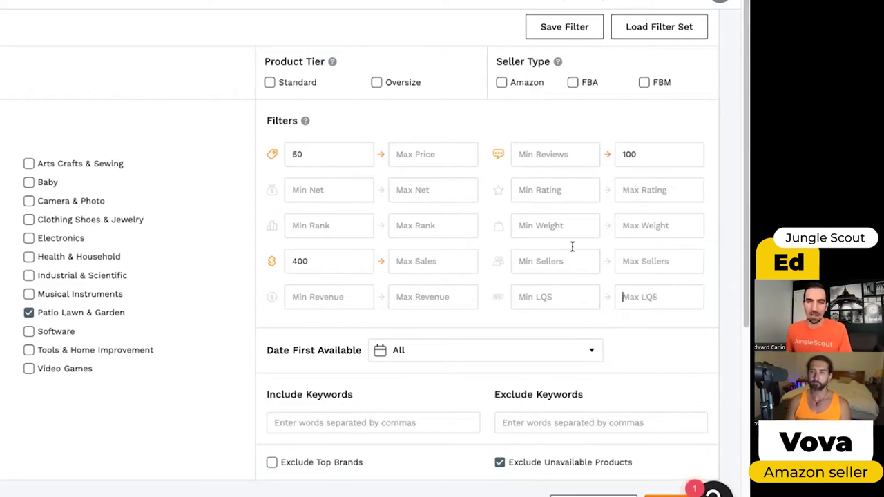
{"action": "scroll", "coordinate": [525, 295], "scroll_direction": "down", "scroll_amount": 2}
{"action": "left_click", "coordinate": [530, 229]}
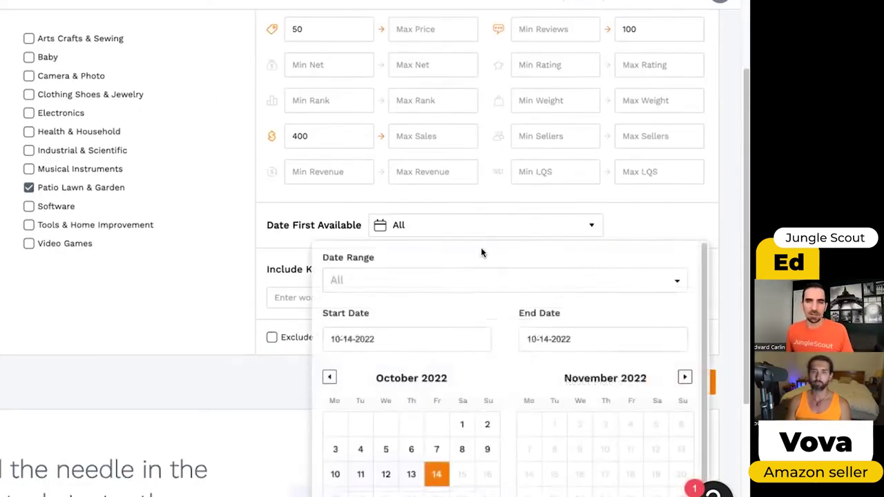
{"action": "key", "text": "Escape"}
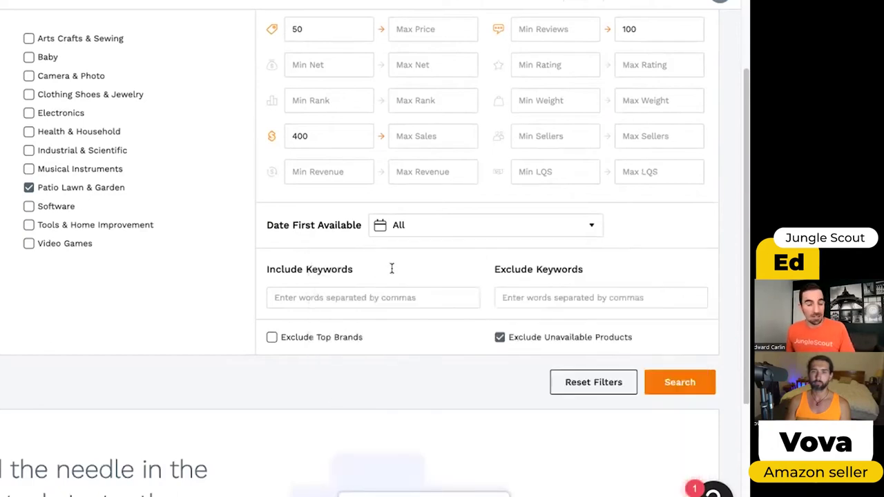
Exclude top brands and search the product database with the current filters.
{"action": "scroll", "coordinate": [390, 267], "scroll_direction": "down", "scroll_amount": 1}
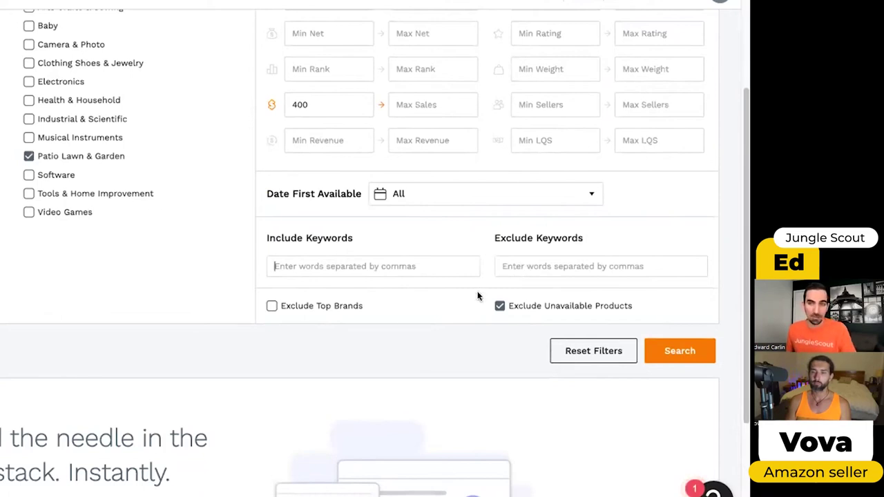
{"action": "left_click", "coordinate": [271, 306]}
{"action": "left_click", "coordinate": [681, 353]}
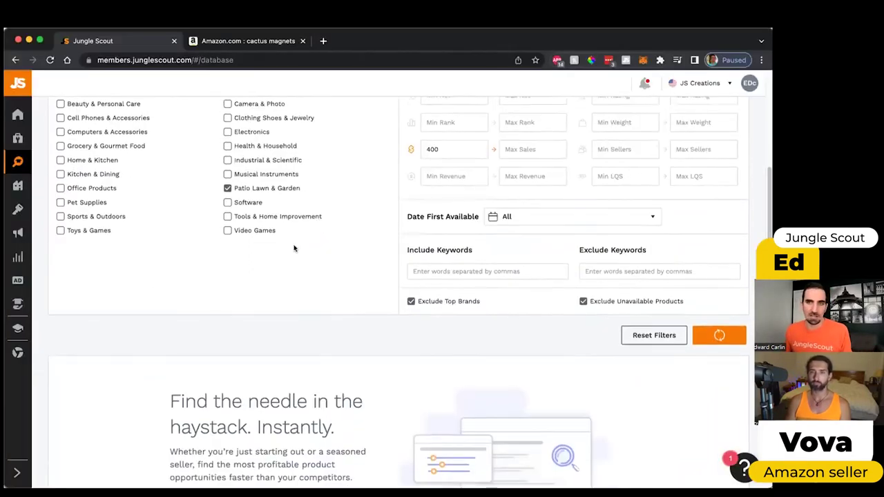
Examine the first Patio, Lawn & Garden results, comparing their product titles and monthly revenue.
{"action": "scroll", "coordinate": [148, 281], "scroll_direction": "down", "scroll_amount": 3}
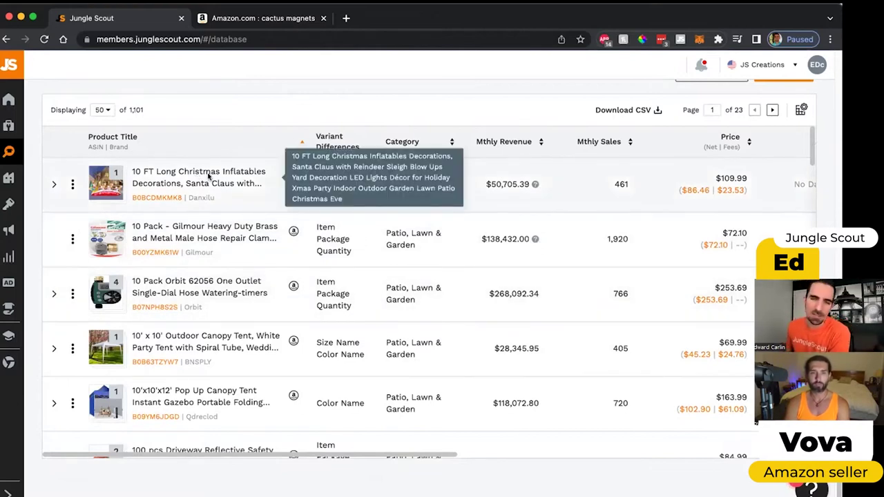
{"action": "mouse_move", "coordinate": [509, 185]}
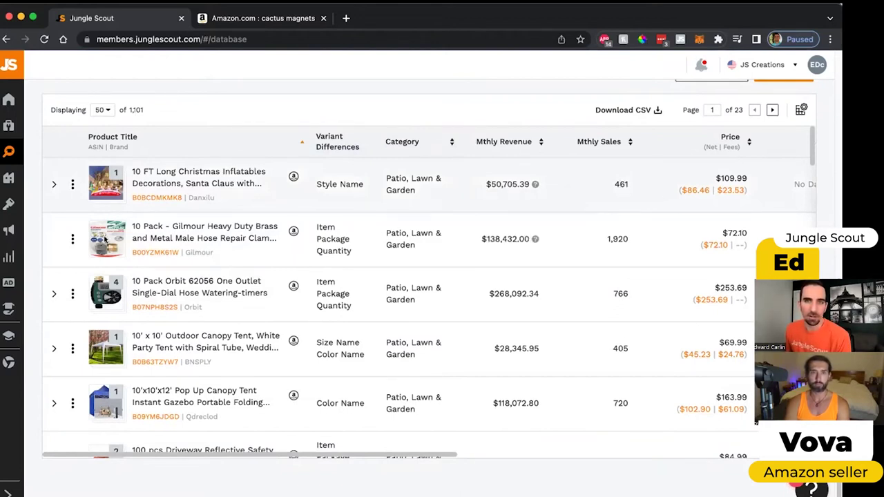
{"action": "mouse_move", "coordinate": [105, 239]}
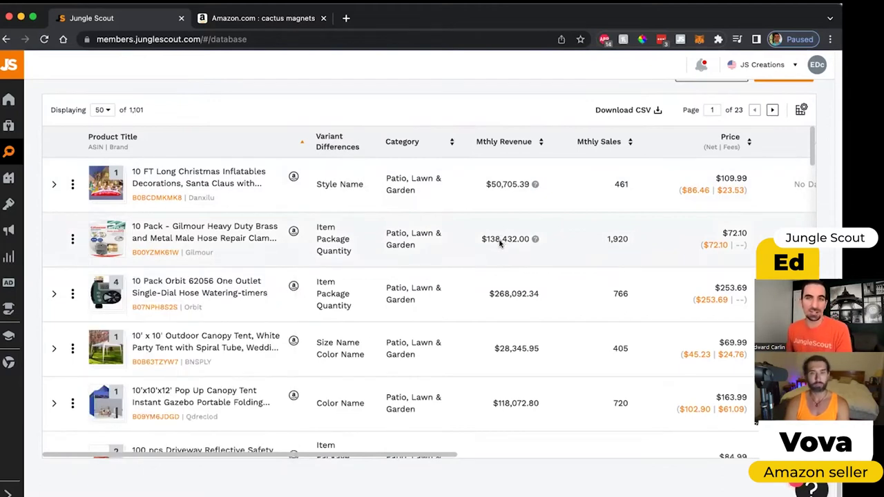
{"action": "mouse_move", "coordinate": [500, 240]}
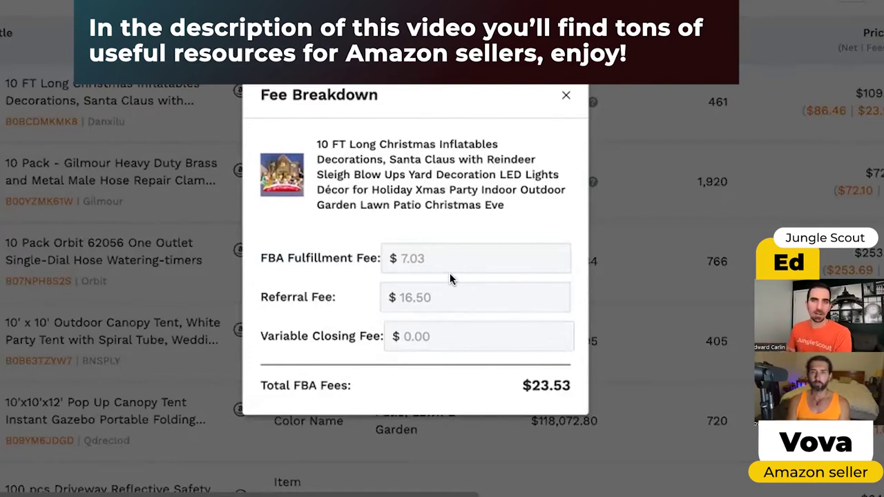
Review the referral, variable closing and total FBA fees in the Christmas inflatables product's fee breakdown, and close it.
{"action": "left_click_drag", "start_coordinate": [267, 296], "coordinate": [325, 295]}
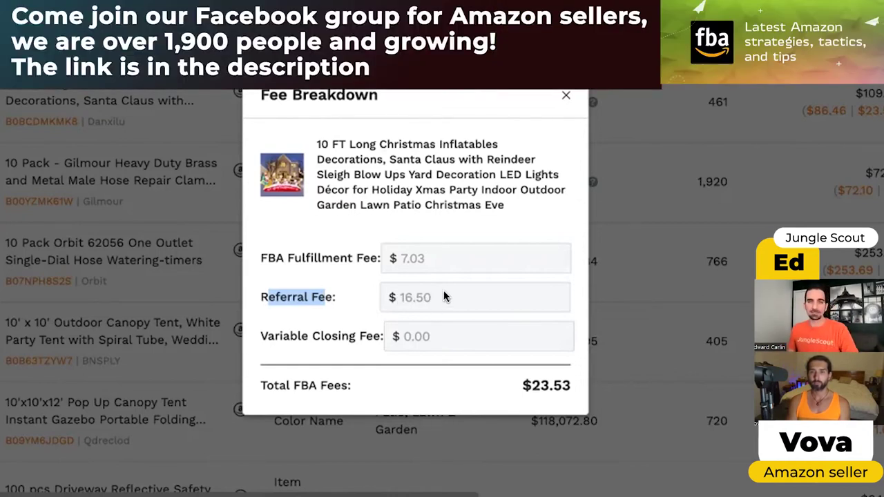
{"action": "left_click", "coordinate": [442, 295]}
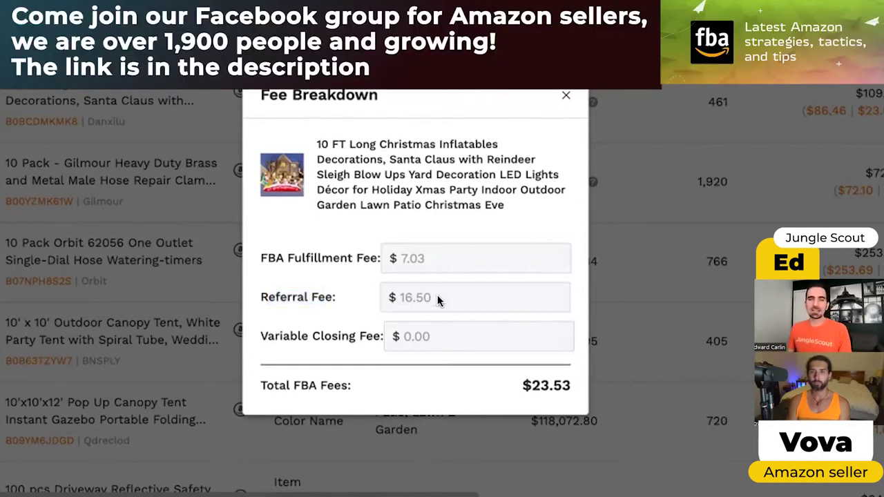
{"action": "left_click_drag", "start_coordinate": [393, 336], "coordinate": [276, 336]}
{"action": "left_click", "coordinate": [312, 337]}
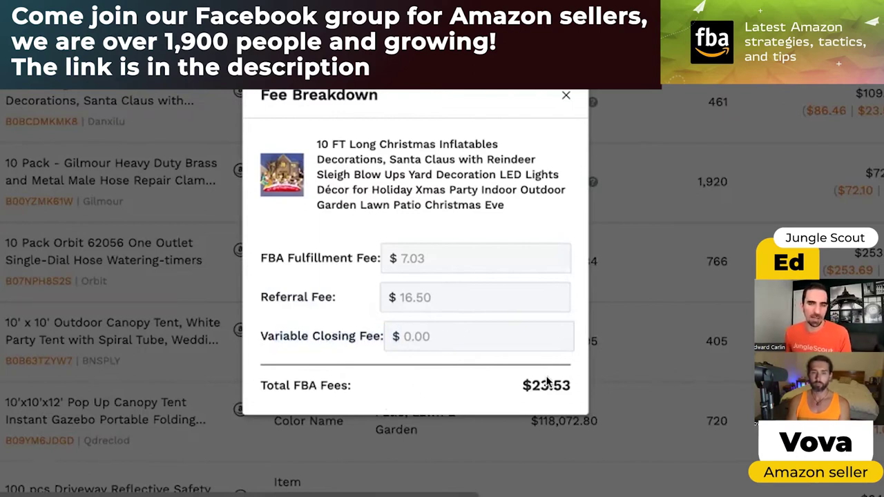
{"action": "left_click_drag", "start_coordinate": [539, 384], "coordinate": [562, 376]}
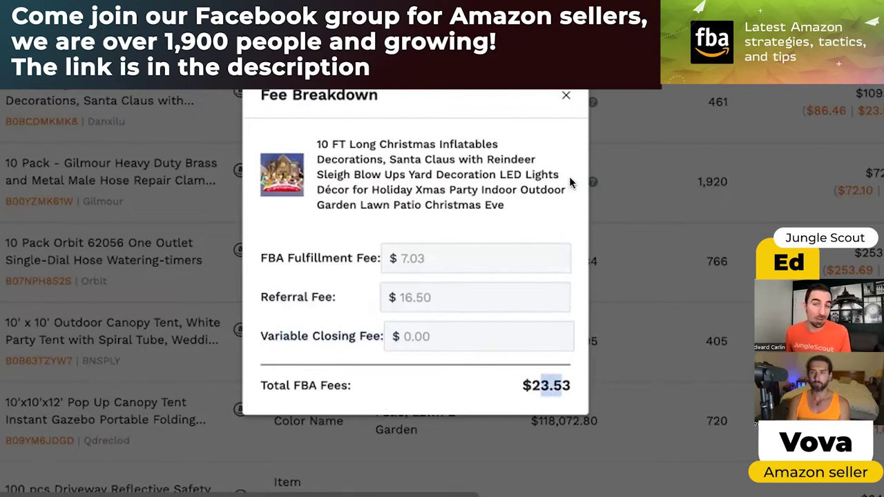
{"action": "left_click", "coordinate": [560, 111]}
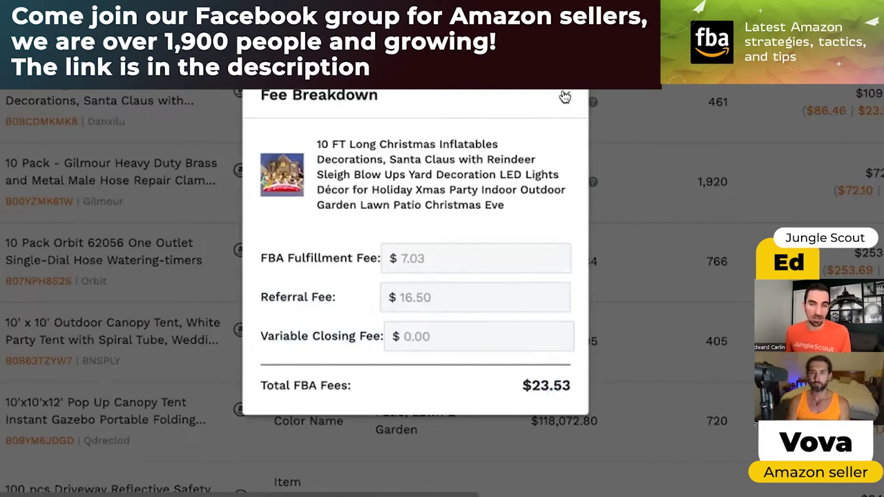
{"action": "left_click", "coordinate": [566, 96]}
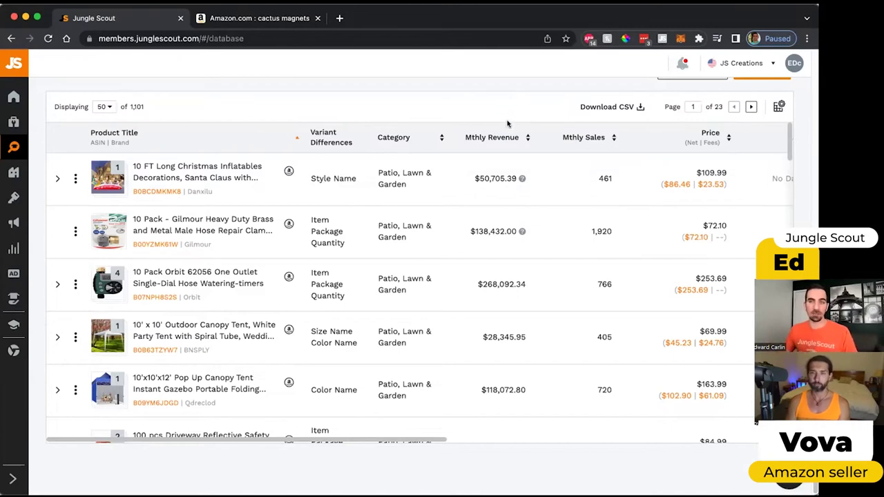
Calculate the Christmas inflatables product's FBA profit with a product cost of $15, review the profit, and close the calculator.
{"action": "left_click", "coordinate": [681, 183]}
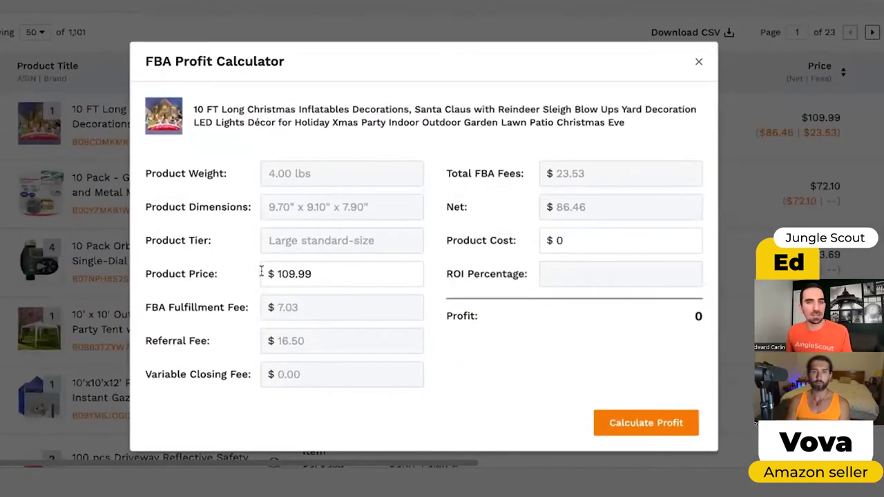
{"action": "double_click", "coordinate": [262, 273]}
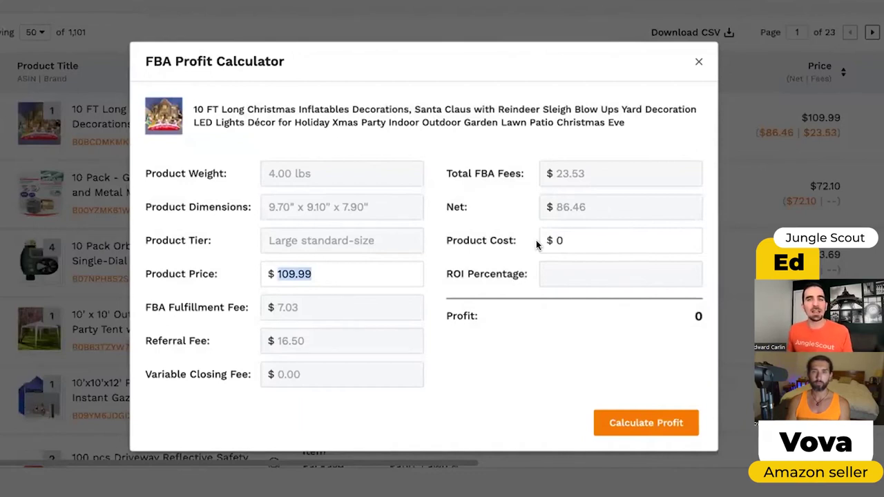
{"action": "key", "text": "Tab"}
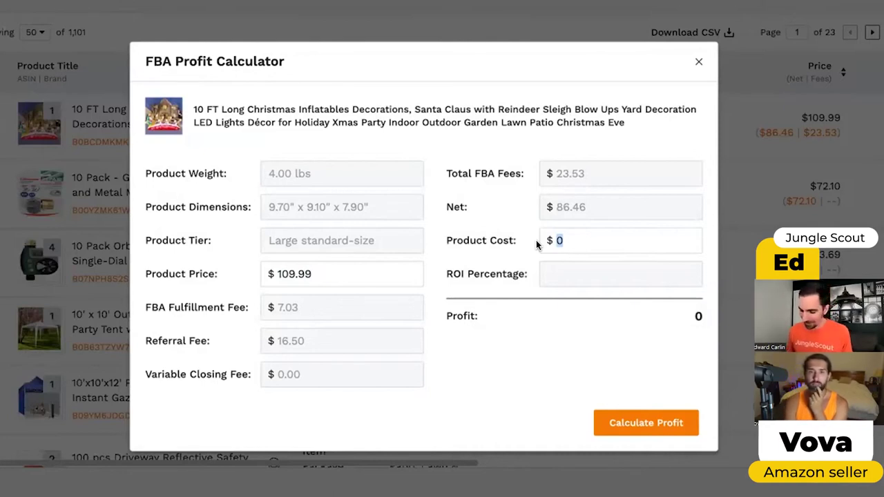
{"action": "type", "text": "15"}
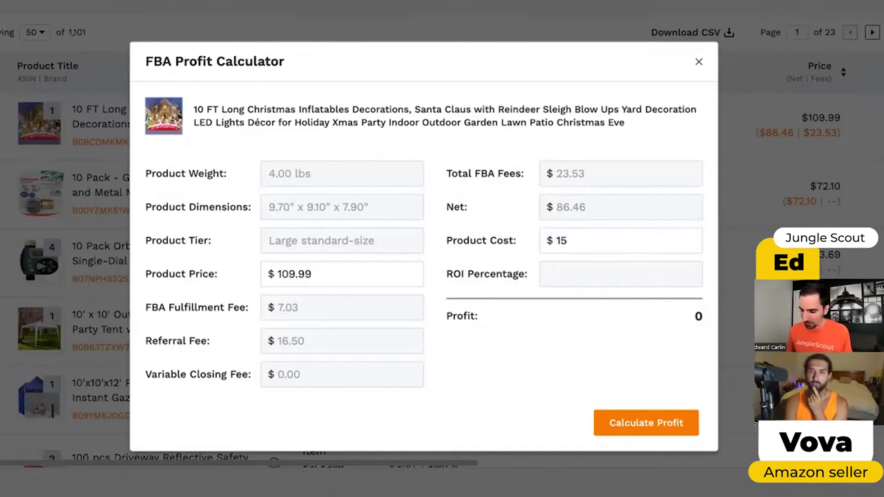
{"action": "left_click", "coordinate": [635, 430]}
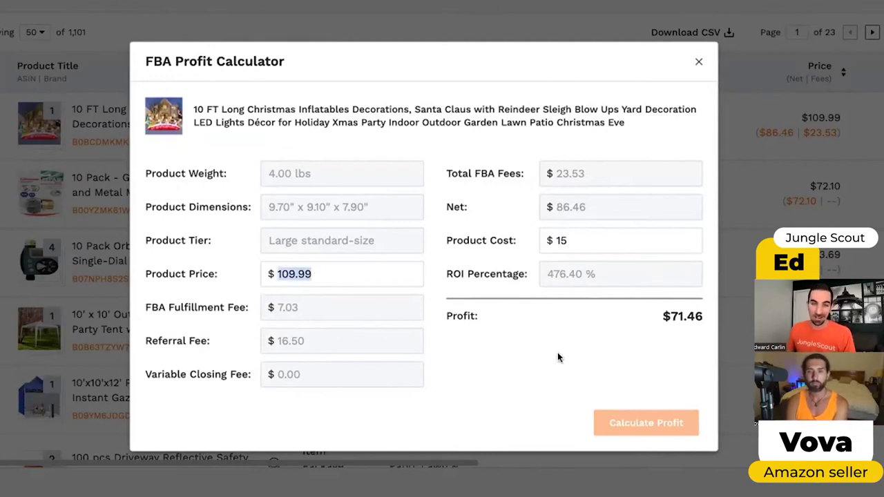
{"action": "double_click", "coordinate": [698, 316]}
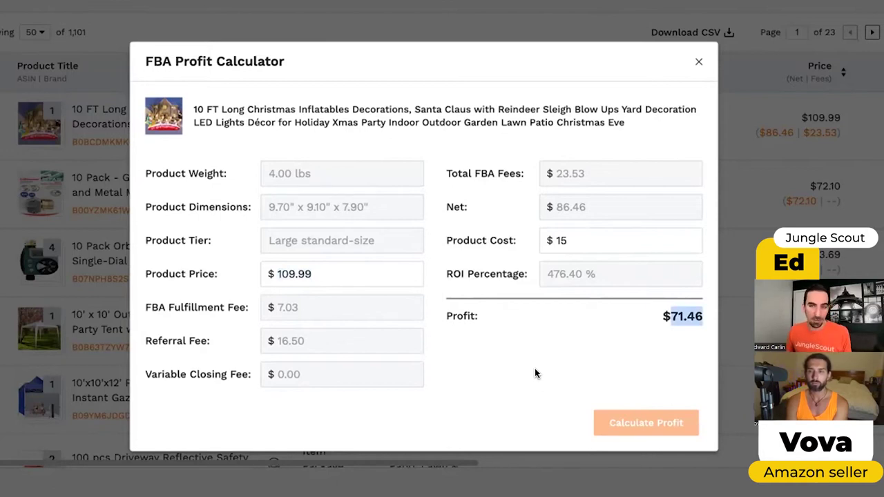
{"action": "left_click", "coordinate": [586, 337]}
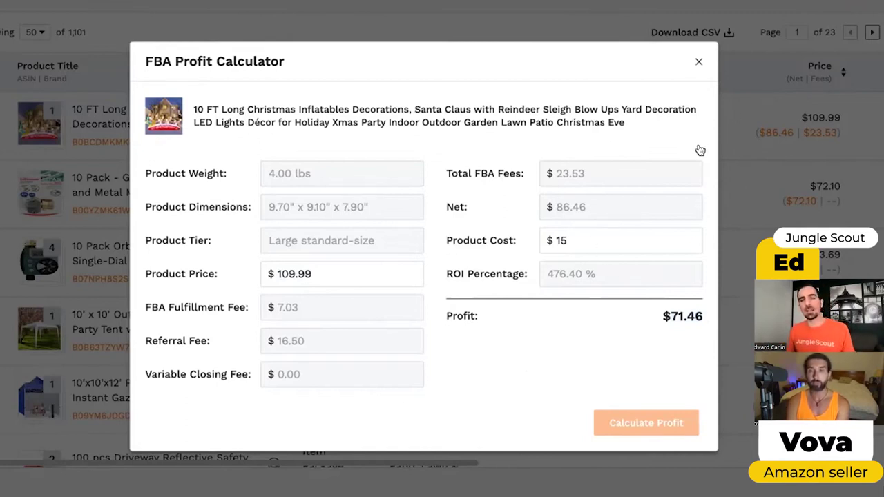
{"action": "key", "text": "Escape"}
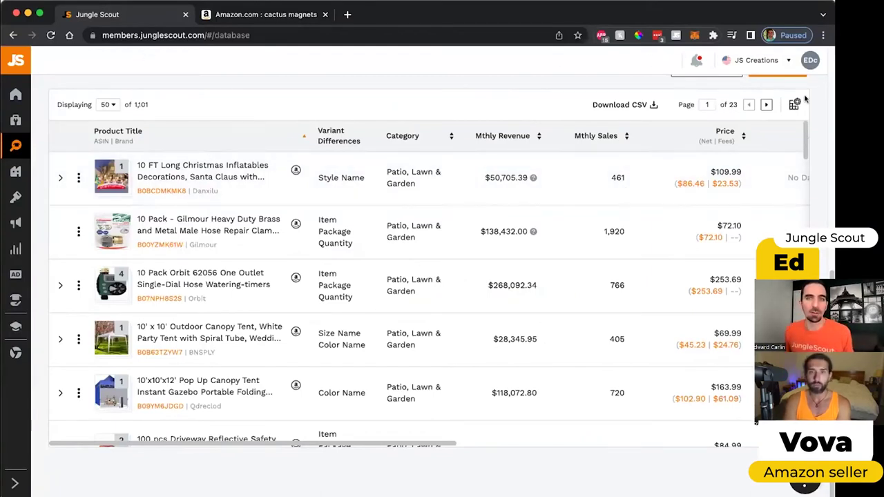
Switch to the Amazon cactus magnets search, close the Jungle Scout extension overlay, and browse the product listings.
{"action": "left_click", "coordinate": [60, 178]}
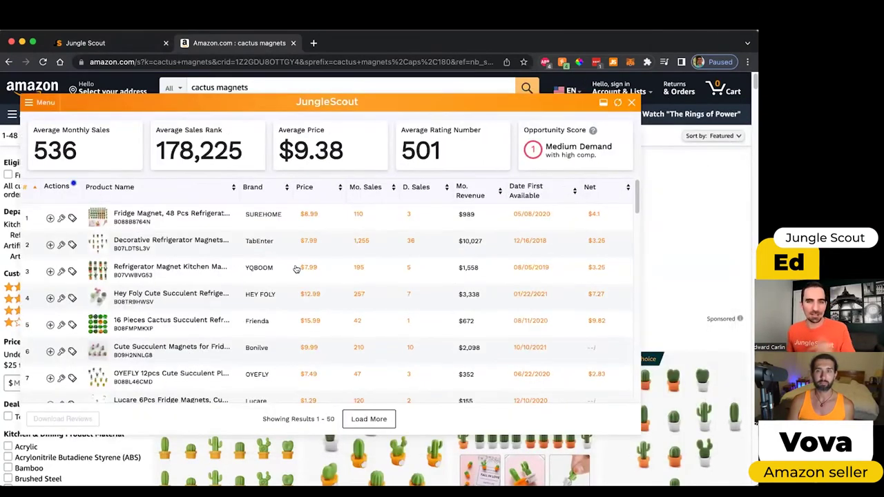
{"action": "key", "text": "Escape"}
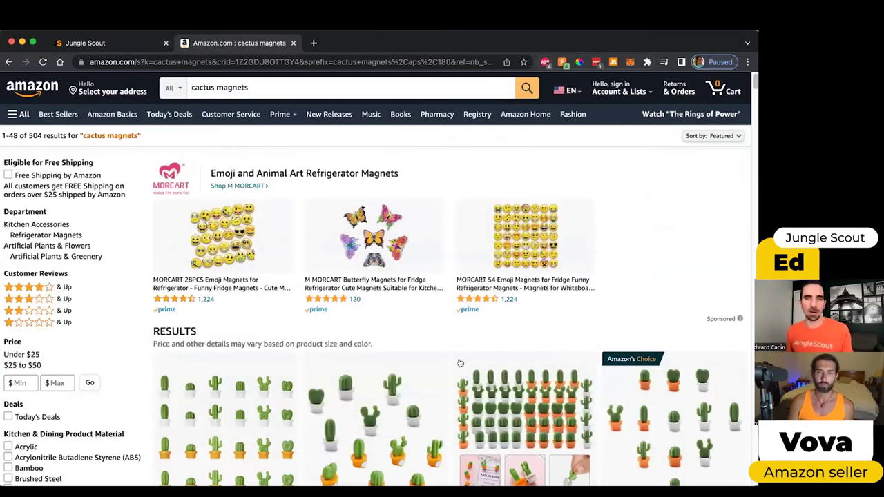
{"action": "scroll", "coordinate": [406, 241], "scroll_direction": "down", "scroll_amount": 2}
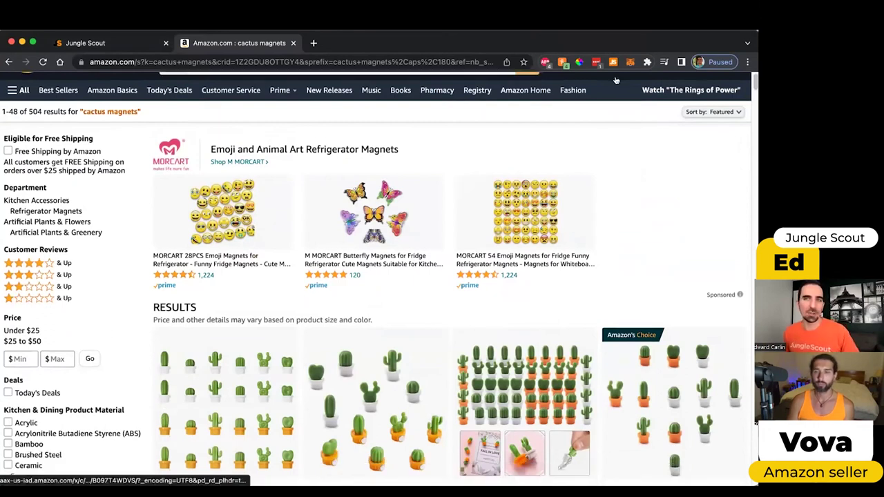
{"action": "scroll", "coordinate": [428, 197], "scroll_direction": "down", "scroll_amount": 2}
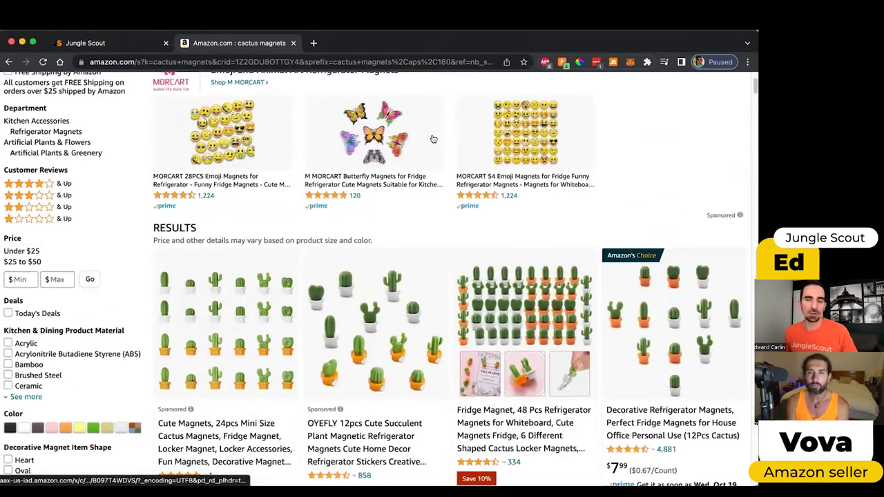
{"action": "scroll", "coordinate": [437, 134], "scroll_direction": "down", "scroll_amount": 5}
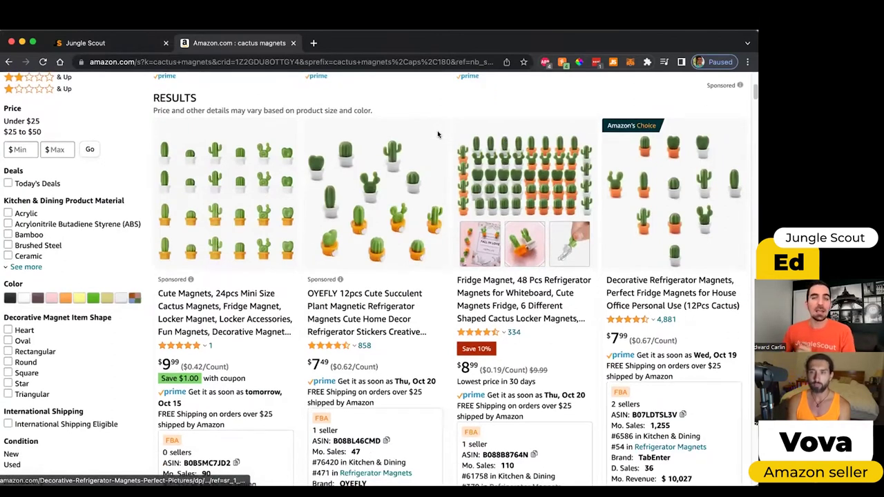
{"action": "scroll", "coordinate": [437, 134], "scroll_direction": "up", "scroll_amount": 1}
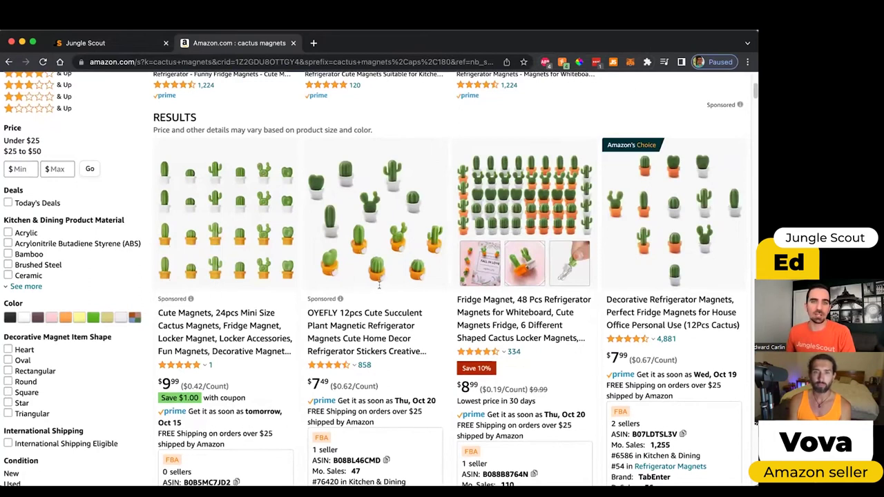
Examine the Jungle Scout sales, rank, revenue and fee data shown beneath the individual cactus magnet listings.
{"action": "scroll", "coordinate": [324, 293], "scroll_direction": "down", "scroll_amount": 5}
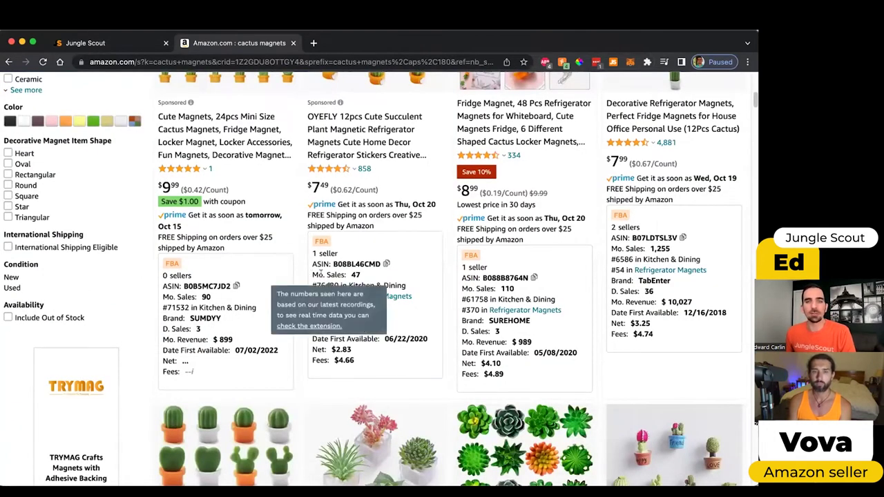
{"action": "left_click_drag", "start_coordinate": [359, 283], "coordinate": [347, 335]}
{"action": "scroll", "coordinate": [346, 335], "scroll_direction": "up", "scroll_amount": 1}
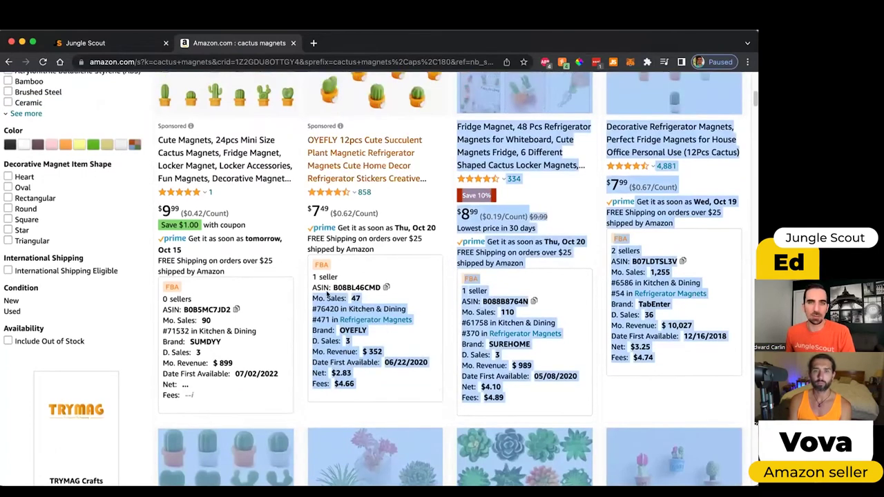
{"action": "left_click", "coordinate": [355, 324]}
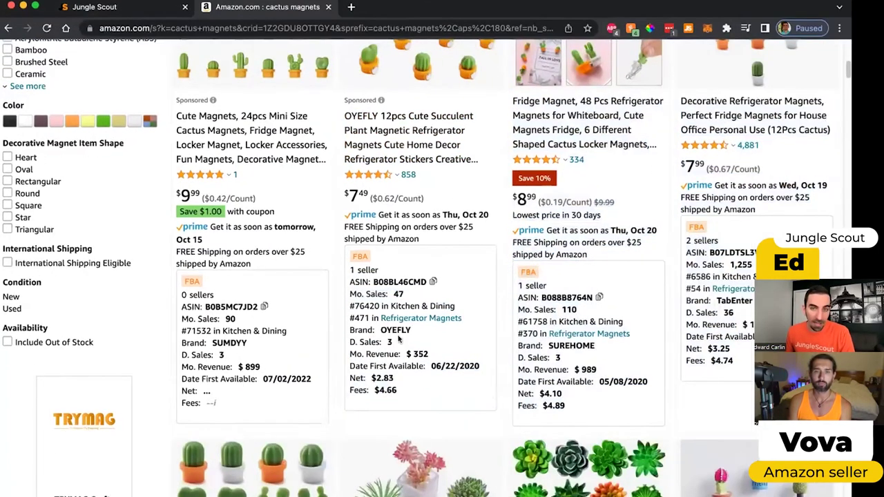
{"action": "mouse_move", "coordinate": [406, 356]}
{"action": "double_click", "coordinate": [419, 354]}
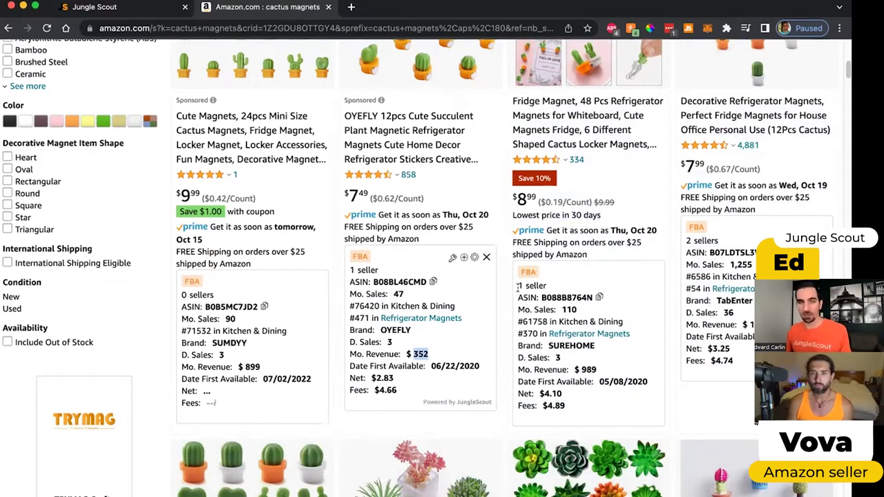
{"action": "scroll", "coordinate": [520, 281], "scroll_direction": "down", "scroll_amount": 1}
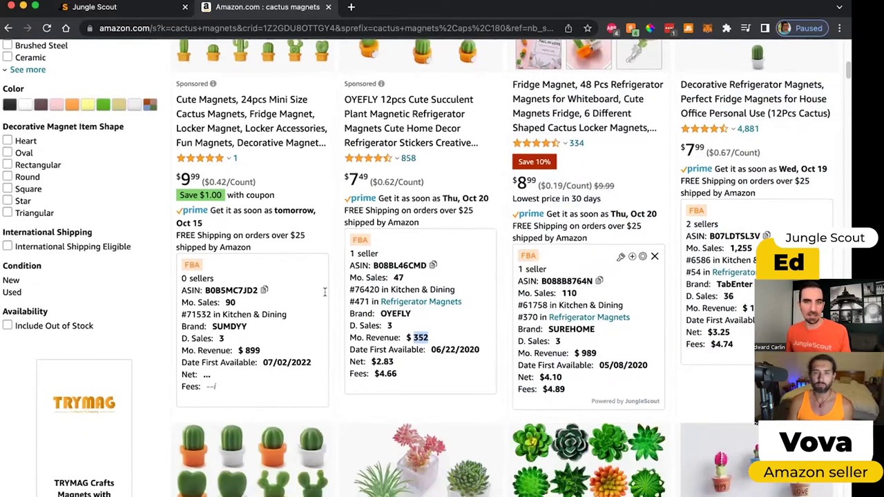
{"action": "scroll", "coordinate": [381, 266], "scroll_direction": "down", "scroll_amount": 5}
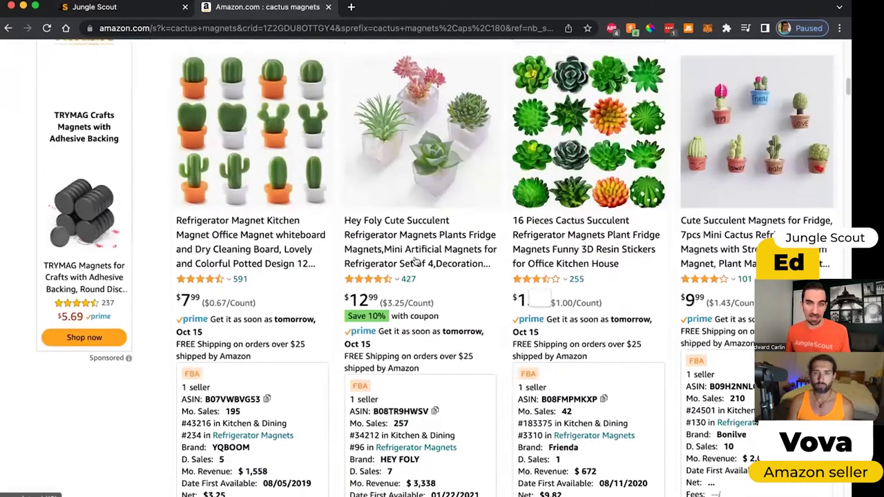
Compare the Jungle Scout net, fee and revenue figures of the cactus magnet listings across the first two result rows.
{"action": "scroll", "coordinate": [205, 331], "scroll_direction": "down", "scroll_amount": 2}
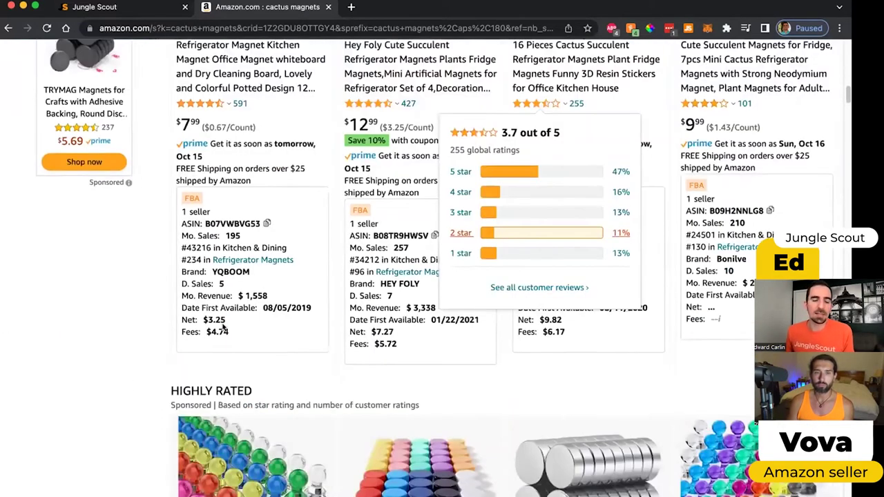
{"action": "scroll", "coordinate": [271, 254], "scroll_direction": "down", "scroll_amount": 1}
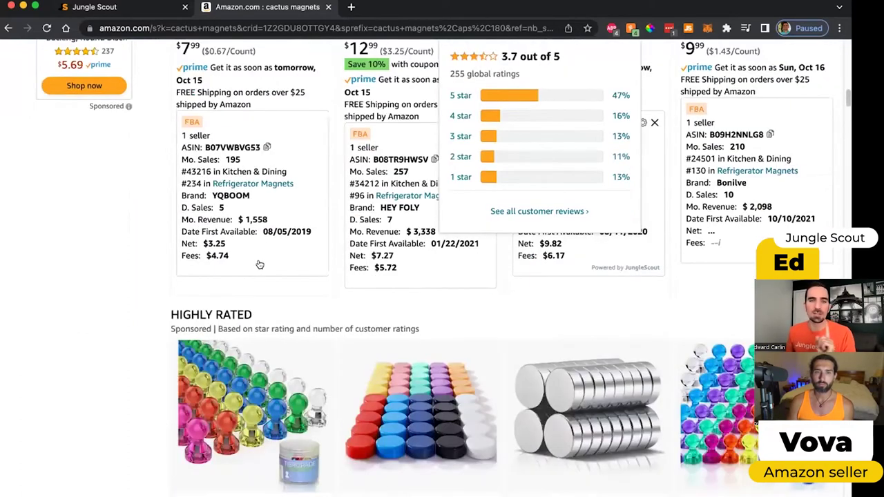
{"action": "scroll", "coordinate": [261, 277], "scroll_direction": "down", "scroll_amount": 3}
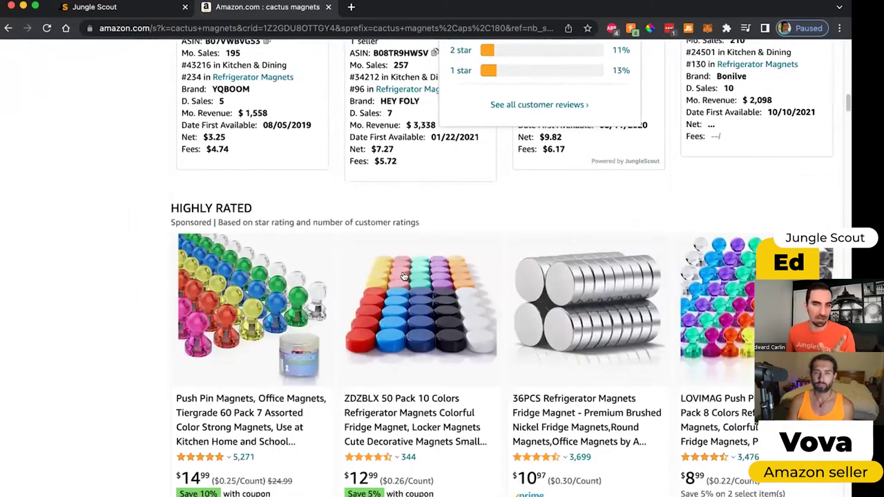
{"action": "scroll", "coordinate": [408, 273], "scroll_direction": "down", "scroll_amount": 2}
{"action": "scroll", "coordinate": [413, 264], "scroll_direction": "up", "scroll_amount": 3}
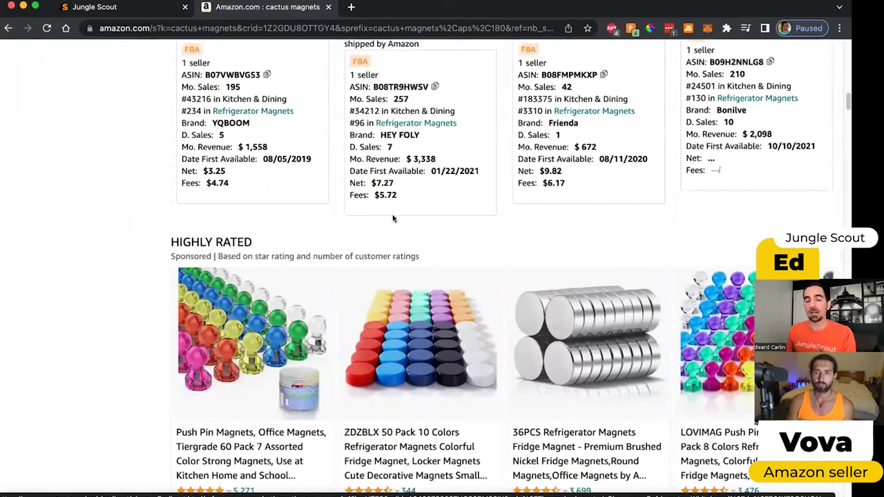
{"action": "scroll", "coordinate": [449, 310], "scroll_direction": "up", "scroll_amount": 8}
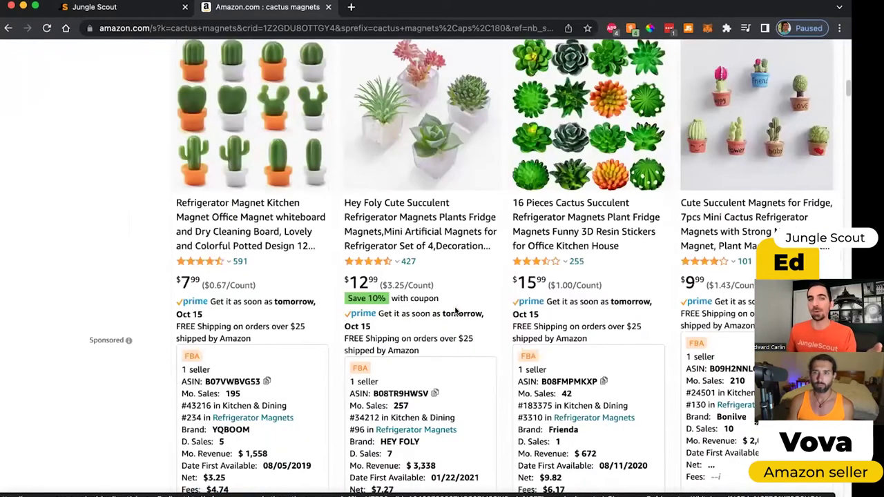
{"action": "scroll", "coordinate": [455, 308], "scroll_direction": "up", "scroll_amount": 2}
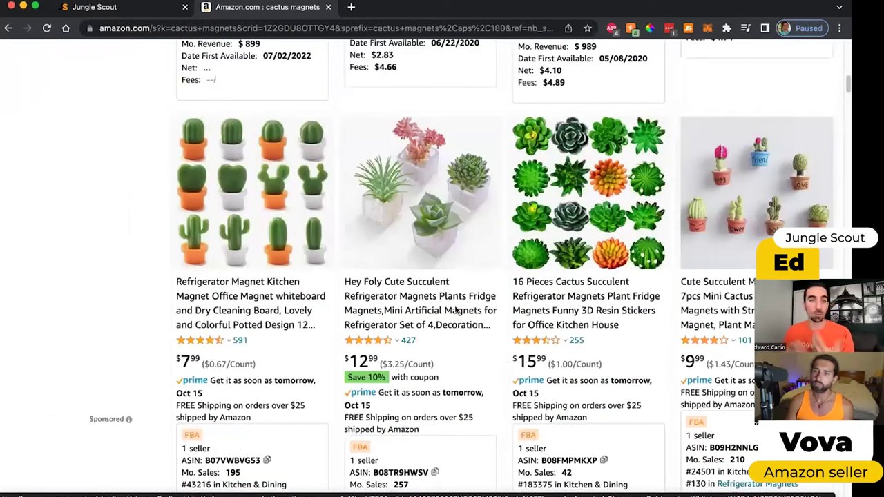
{"action": "scroll", "coordinate": [455, 310], "scroll_direction": "up", "scroll_amount": 11}
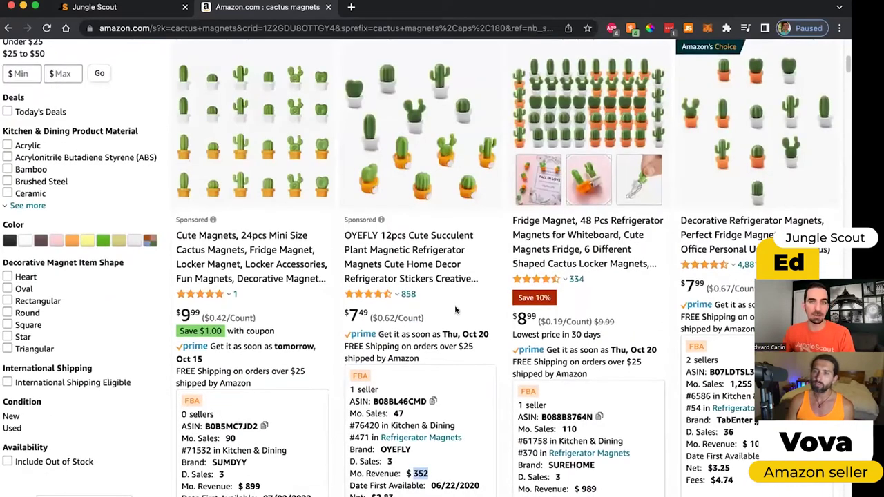
{"action": "left_click", "coordinate": [376, 389]}
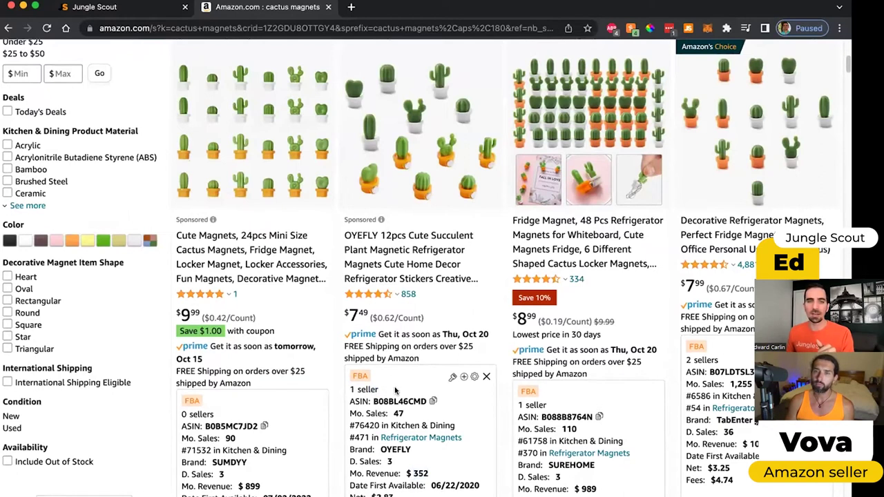
{"action": "scroll", "coordinate": [428, 414], "scroll_direction": "down", "scroll_amount": 1}
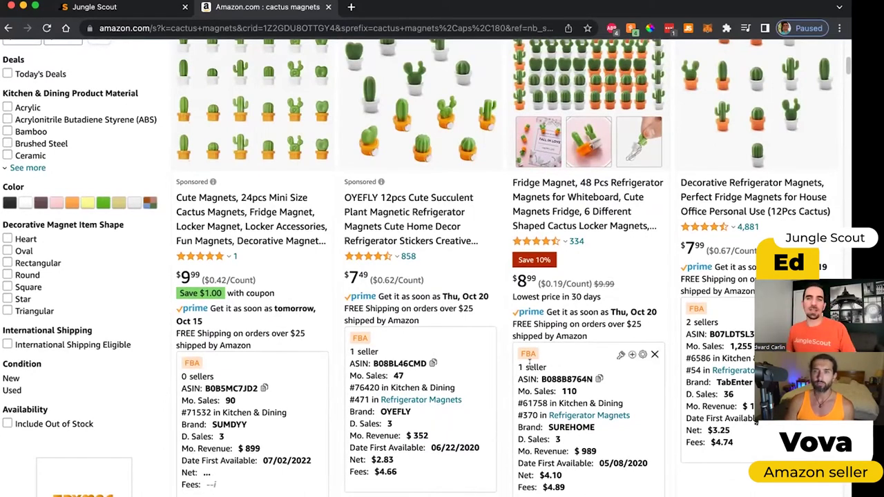
{"action": "scroll", "coordinate": [546, 190], "scroll_direction": "up", "scroll_amount": 1}
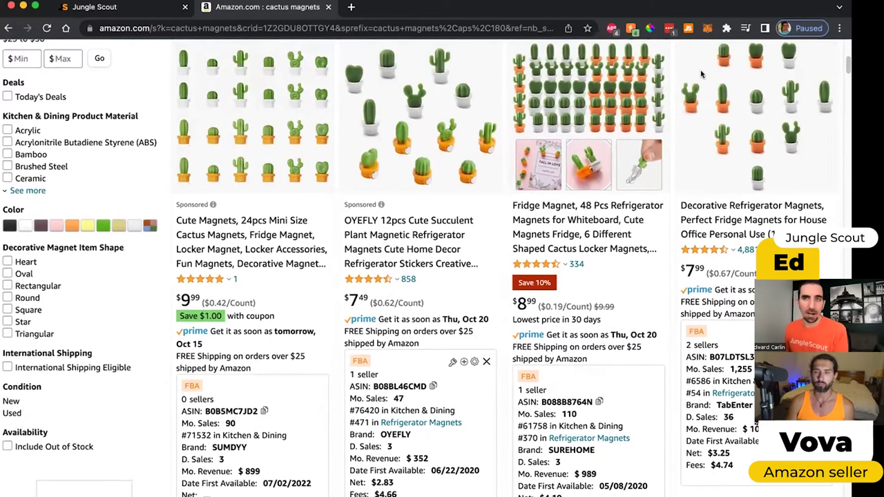
Open the Jungle Scout extension overlay for the cactus magnets search, reposition it, and review its product list and previews.
{"action": "scroll", "coordinate": [348, 231], "scroll_direction": "up", "scroll_amount": 3}
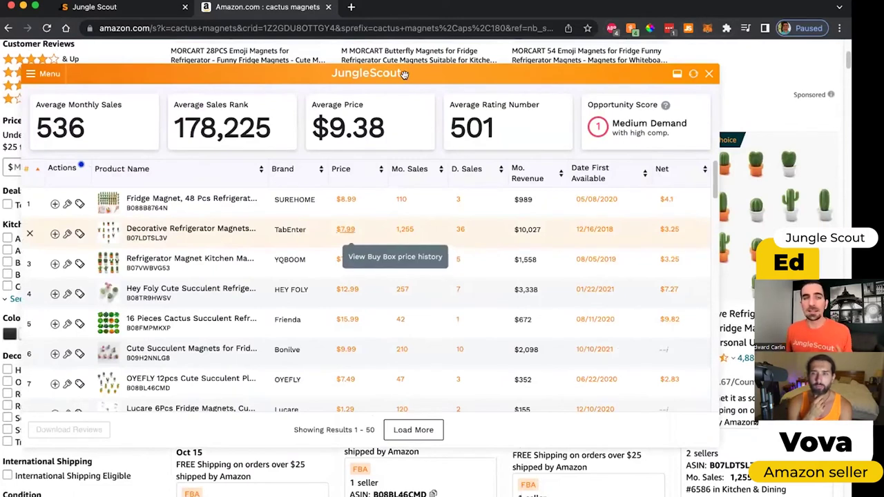
{"action": "left_click_drag", "start_coordinate": [427, 72], "coordinate": [444, 73]}
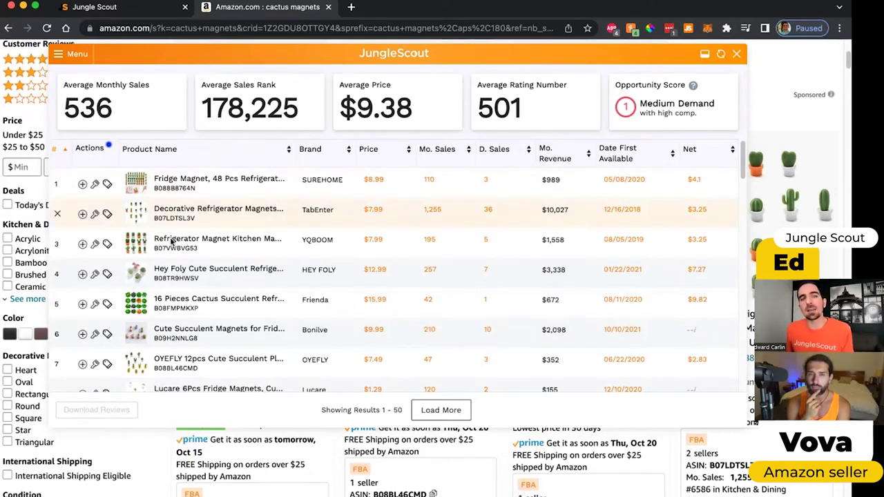
{"action": "scroll", "coordinate": [171, 240], "scroll_direction": "down", "scroll_amount": 4}
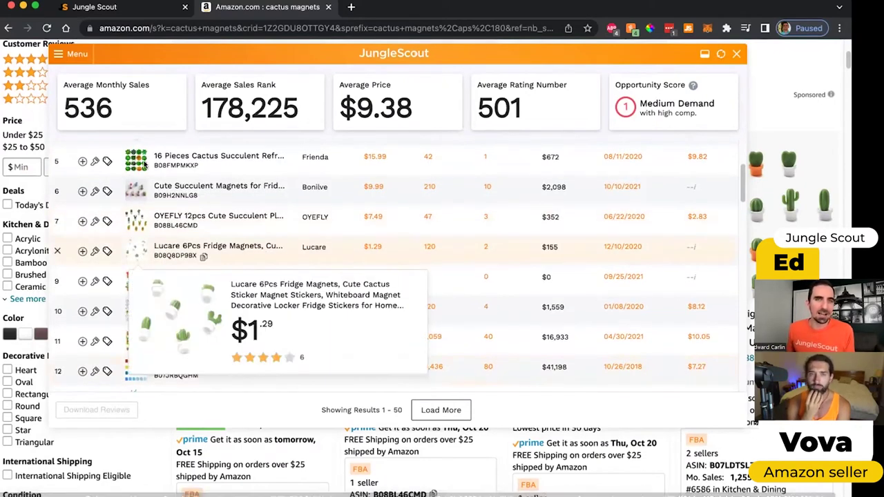
{"action": "mouse_move", "coordinate": [144, 163]}
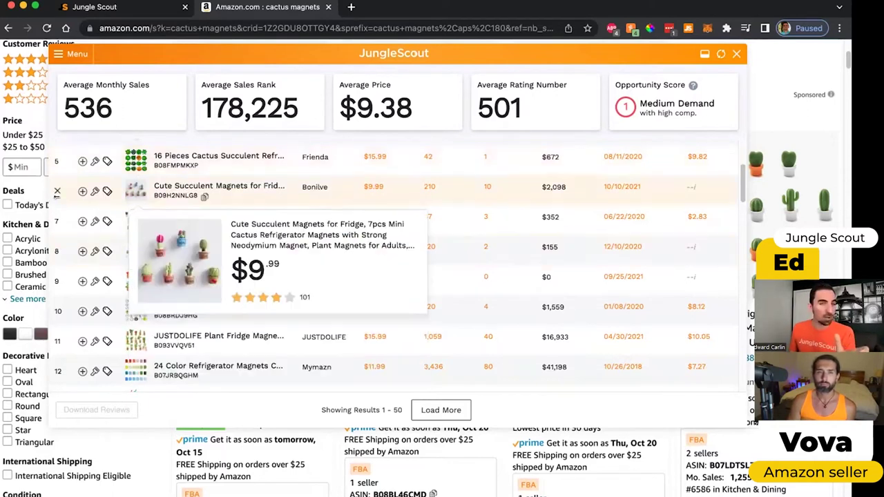
{"action": "scroll", "coordinate": [278, 292], "scroll_direction": "down", "scroll_amount": 1}
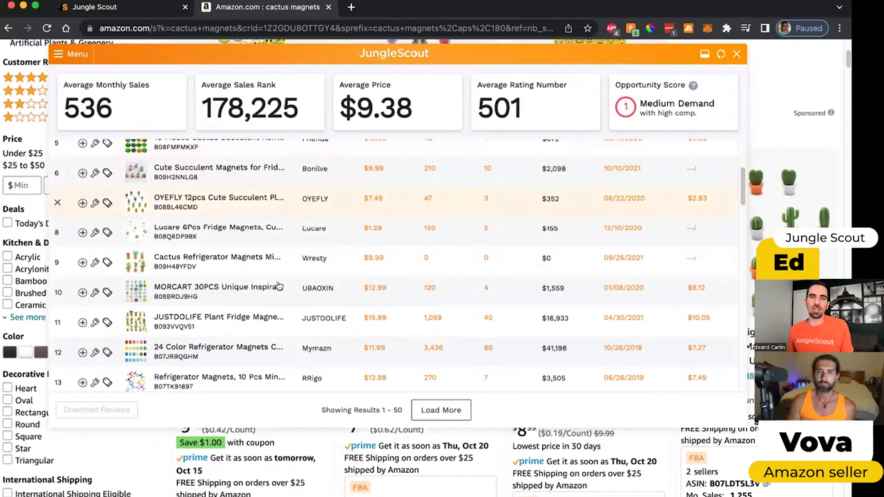
{"action": "scroll", "coordinate": [359, 367], "scroll_direction": "up", "scroll_amount": 5}
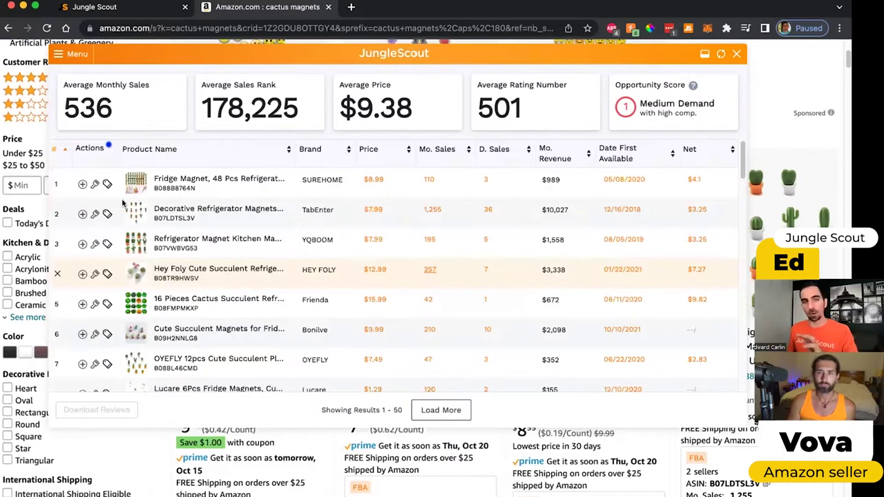
Look over the extension's menu options and the product rows' supplier action, and close the overlay.
{"action": "left_click", "coordinate": [69, 53]}
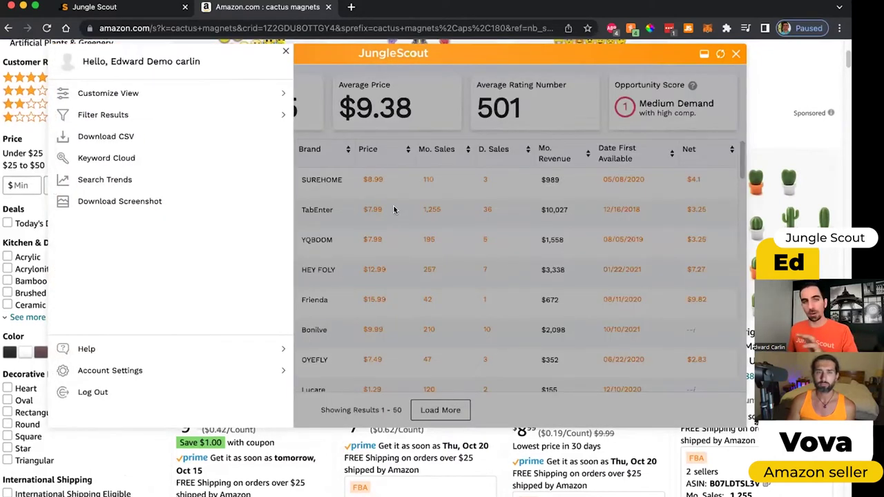
{"action": "left_click", "coordinate": [379, 247]}
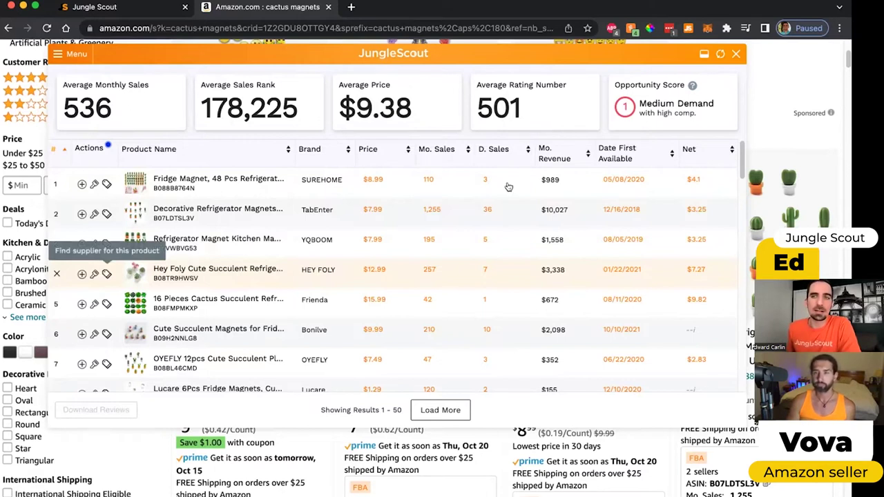
{"action": "mouse_move", "coordinate": [135, 242]}
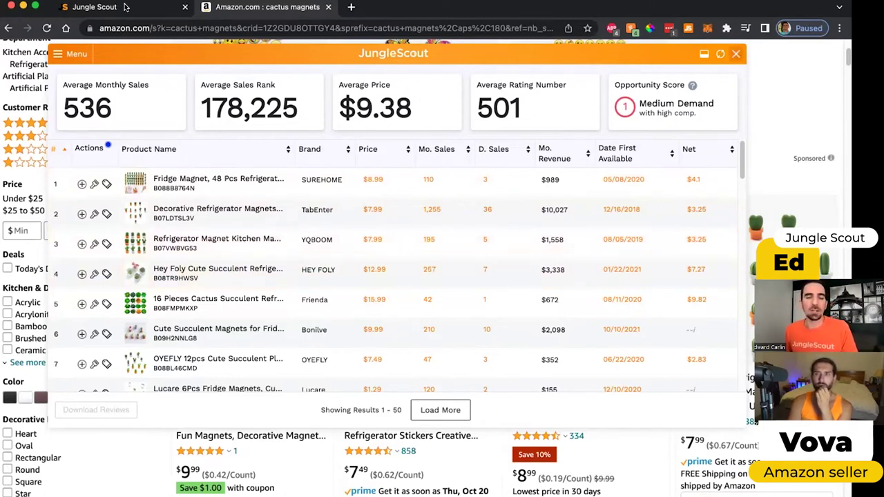
{"action": "key", "text": "Escape"}
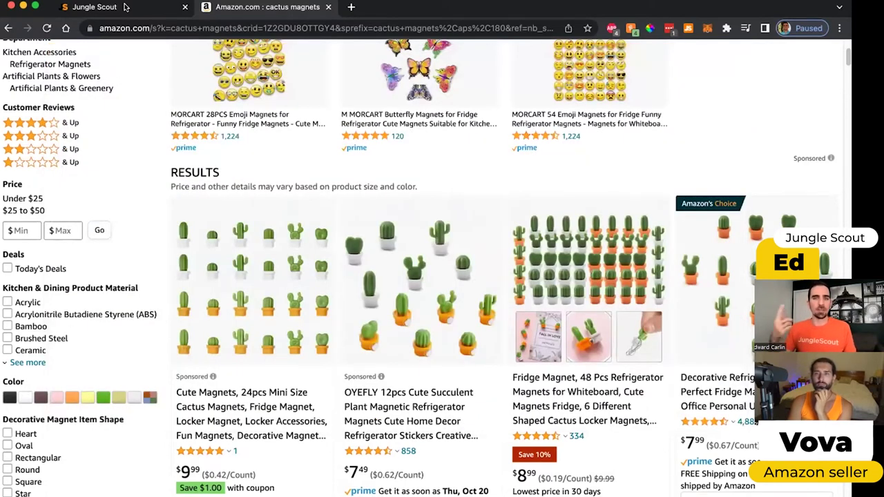
Switch to the Jungle Scout web app, return to the Product Database filters, and open Opportunity Finder.
{"action": "left_click", "coordinate": [126, 7]}
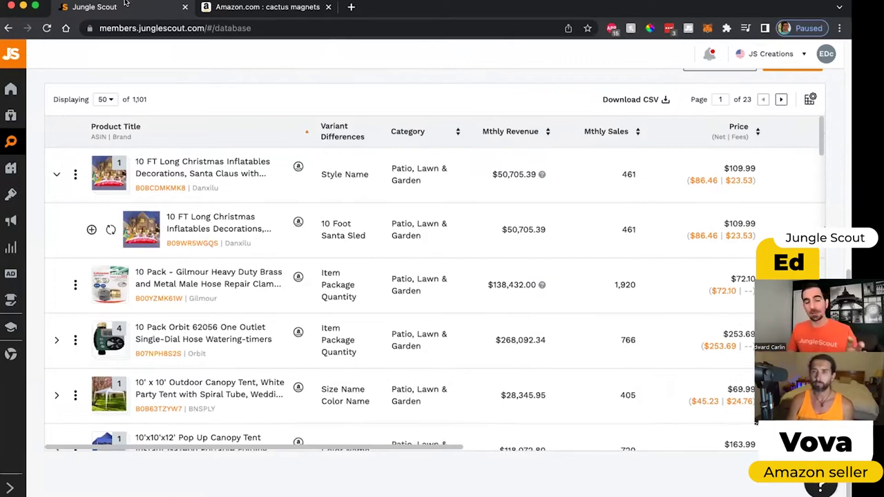
{"action": "scroll", "coordinate": [171, 127], "scroll_direction": "up", "scroll_amount": 1}
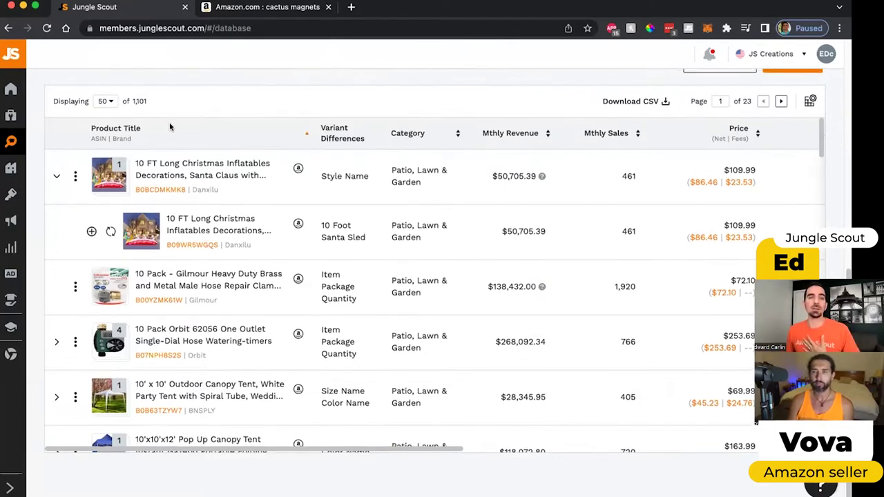
{"action": "scroll", "coordinate": [170, 127], "scroll_direction": "up", "scroll_amount": 1}
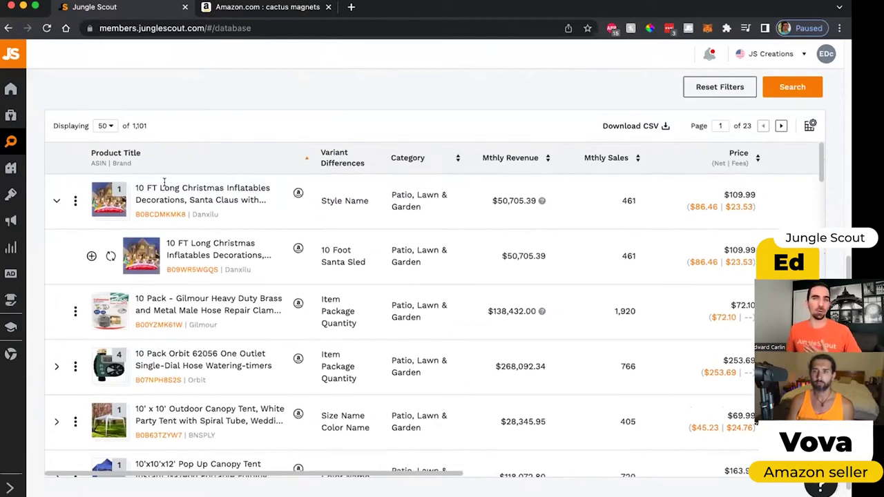
{"action": "scroll", "coordinate": [29, 136], "scroll_direction": "up", "scroll_amount": 2}
{"action": "scroll", "coordinate": [47, 178], "scroll_direction": "up", "scroll_amount": 3}
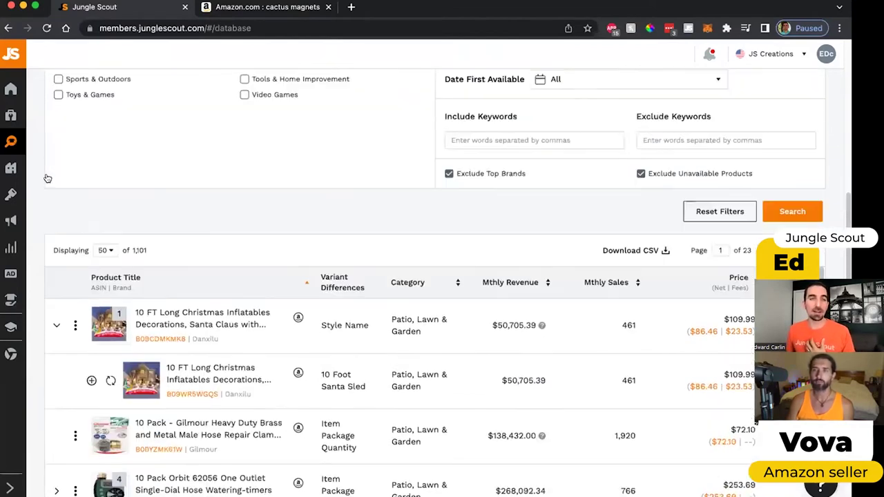
{"action": "scroll", "coordinate": [62, 168], "scroll_direction": "up", "scroll_amount": 2}
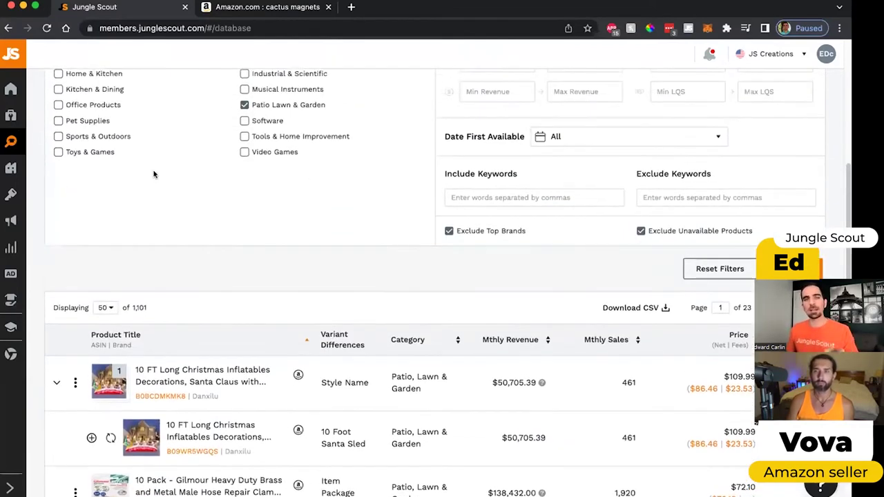
{"action": "scroll", "coordinate": [110, 180], "scroll_direction": "up", "scroll_amount": 3}
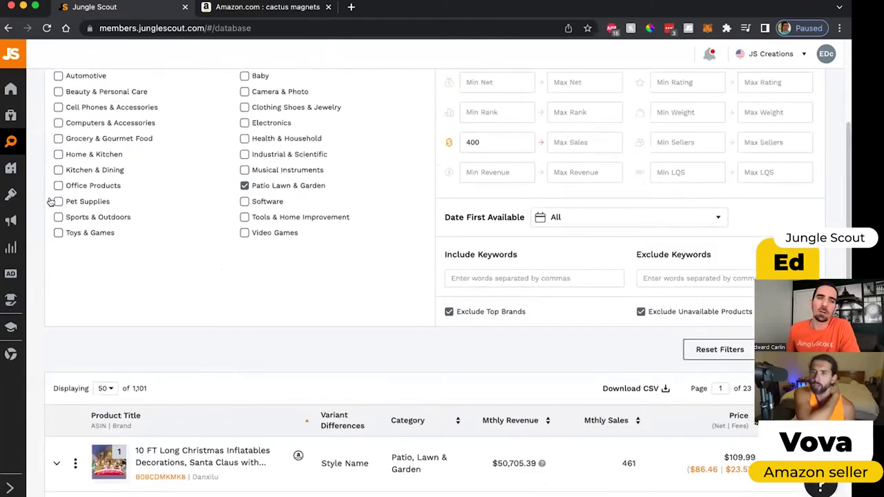
{"action": "scroll", "coordinate": [50, 201], "scroll_direction": "up", "scroll_amount": 2}
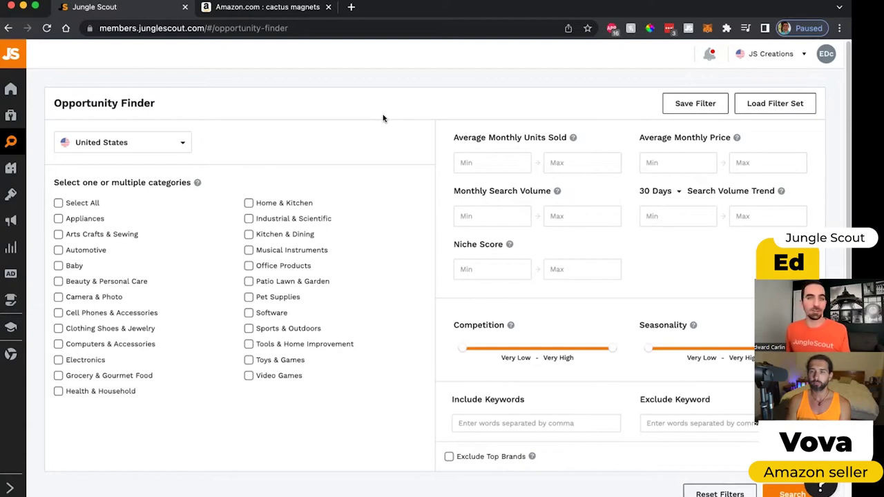
Select the Patio Lawn & Garden category in Opportunity Finder and set the minimum average monthly units sold to 400.
{"action": "scroll", "coordinate": [382, 122], "scroll_direction": "down", "scroll_amount": 1}
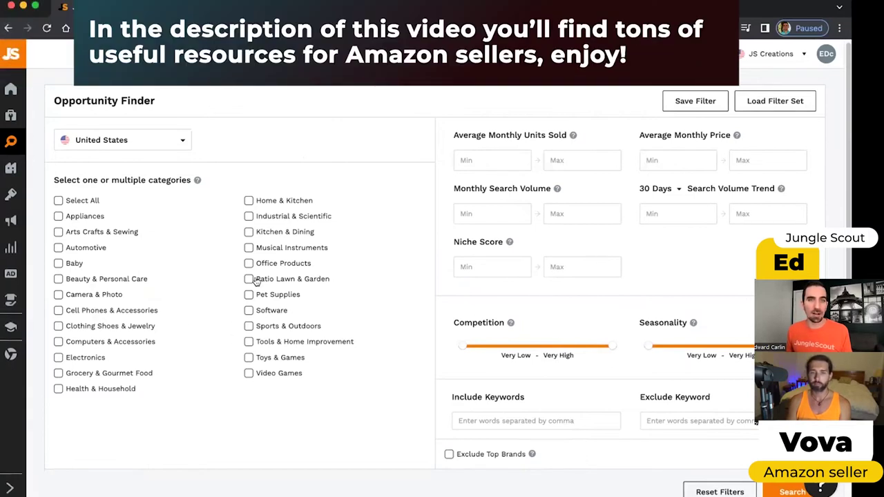
{"action": "left_click", "coordinate": [248, 279]}
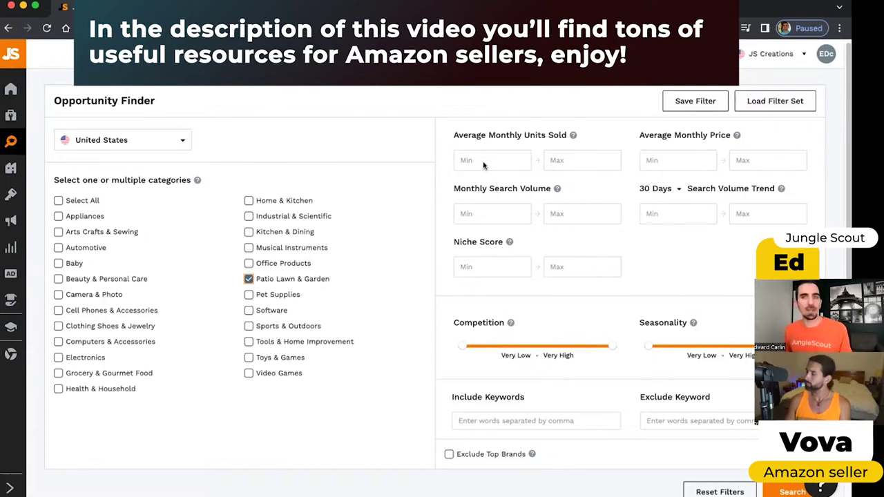
{"action": "left_click", "coordinate": [327, 123]}
{"action": "type", "text": "400"}
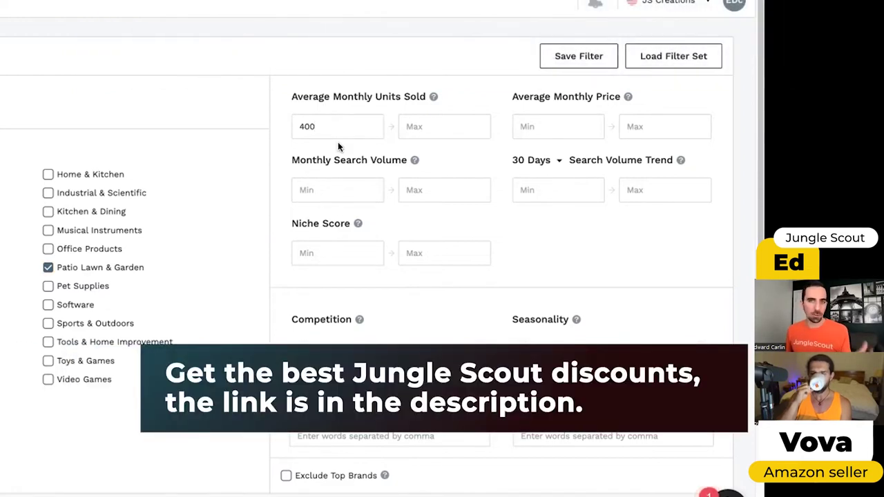
Set the minimum monthly search volume to 3000 and the minimum average monthly price to 30.
{"action": "left_click", "coordinate": [346, 180]}
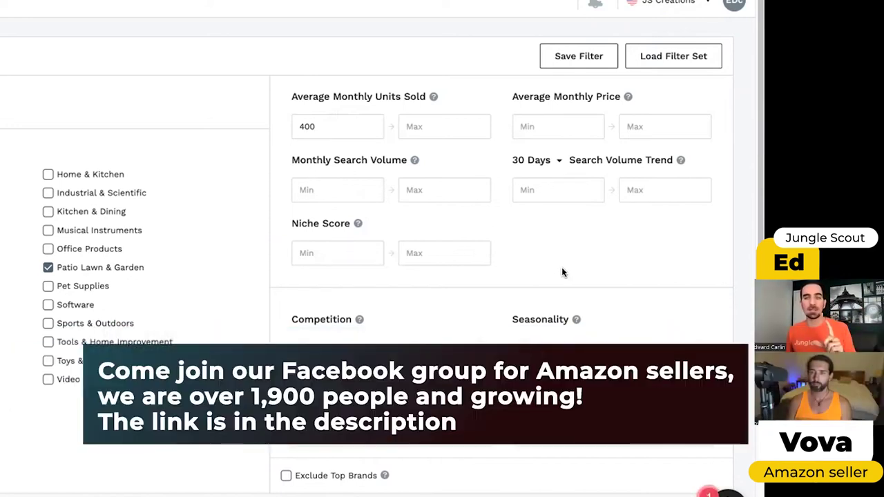
{"action": "scroll", "coordinate": [560, 239], "scroll_direction": "down", "scroll_amount": 1}
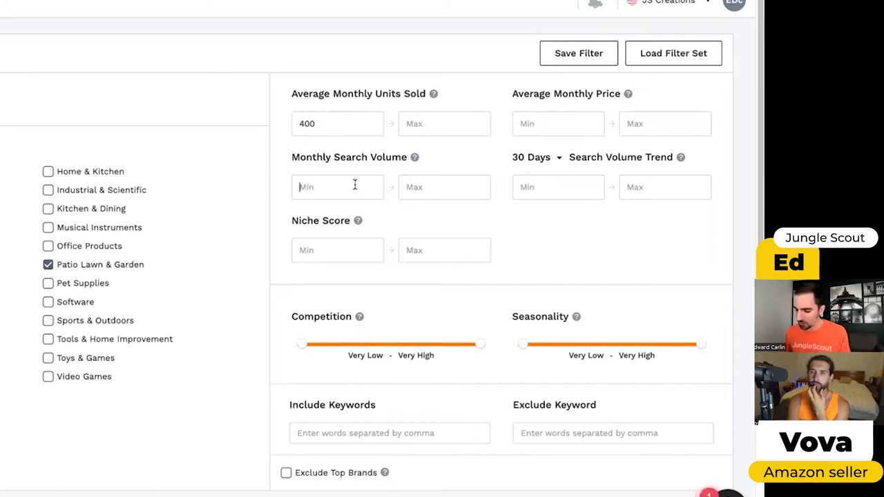
{"action": "type", "text": "3000"}
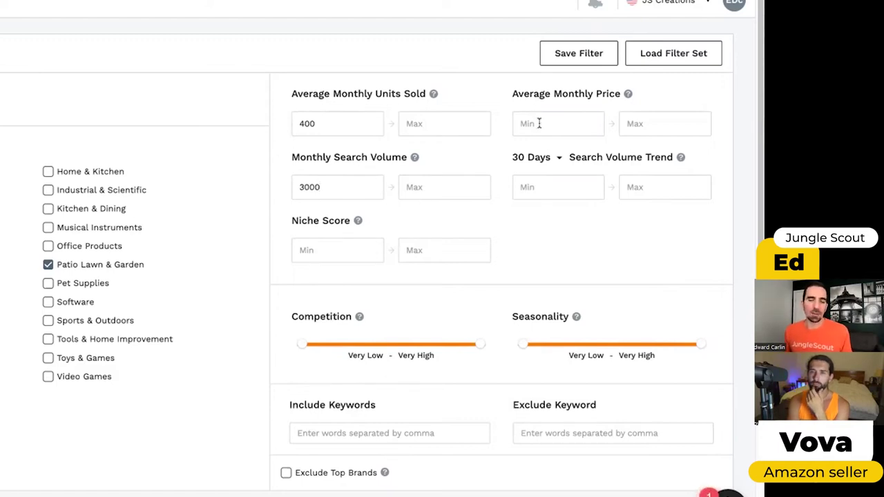
{"action": "type", "text": "30"}
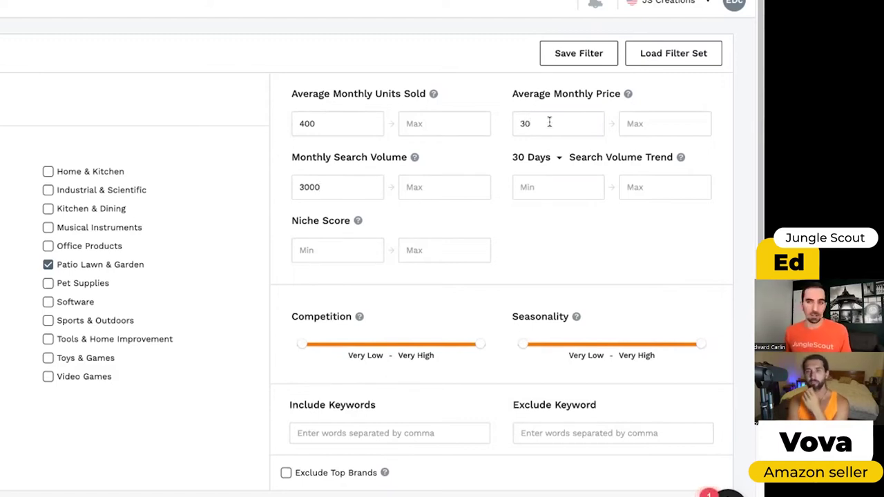
Limit both the seasonality and competition ranges to Very Low - Medium.
{"action": "left_click_drag", "start_coordinate": [699, 344], "coordinate": [608, 345]}
{"action": "left_click_drag", "start_coordinate": [478, 345], "coordinate": [401, 346]}
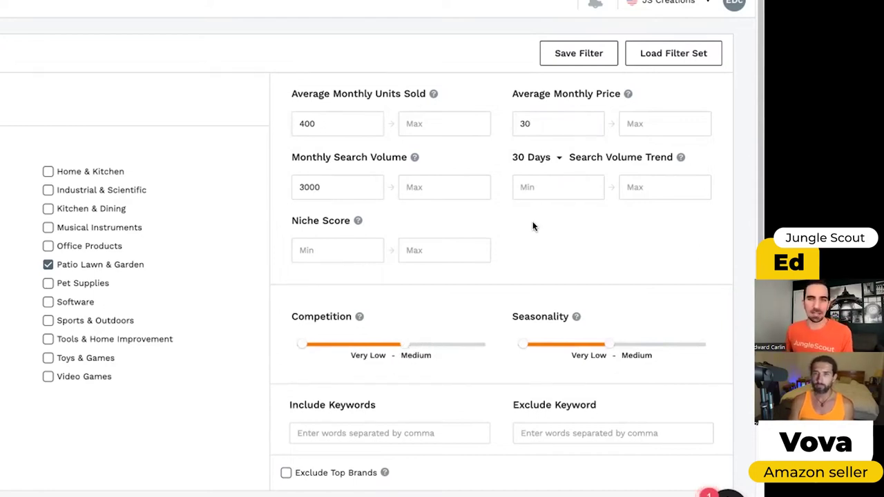
Run the Opportunity Finder search with the set filters and expand the Halloween Blowups niche to view its average units sold history.
{"action": "key", "text": "Return"}
{"action": "scroll", "coordinate": [118, 246], "scroll_direction": "down", "scroll_amount": 10}
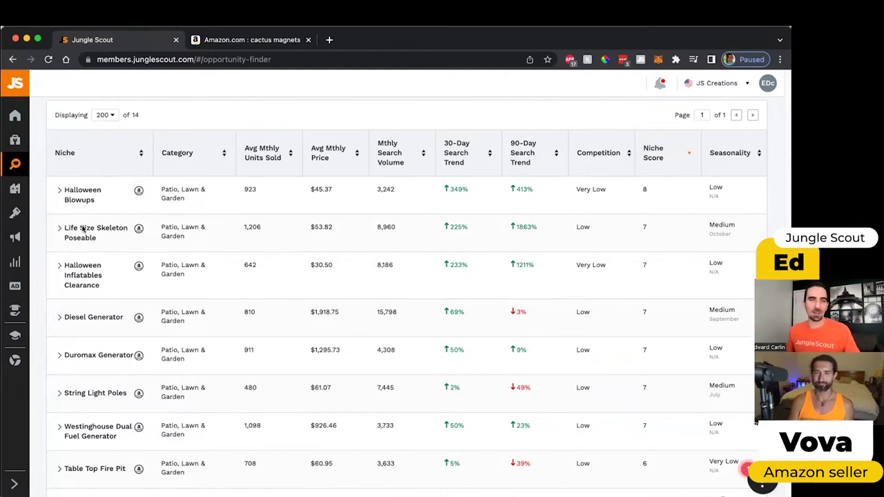
{"action": "left_click", "coordinate": [59, 191]}
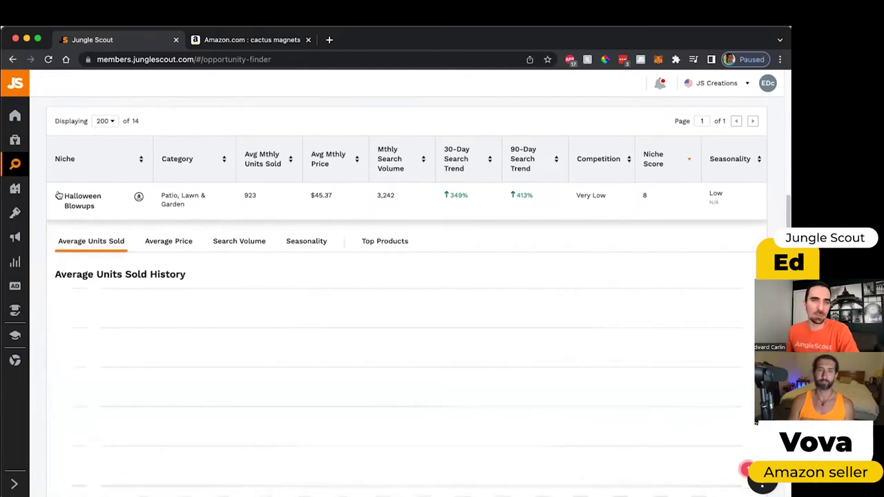
{"action": "scroll", "coordinate": [111, 276], "scroll_direction": "down", "scroll_amount": 1}
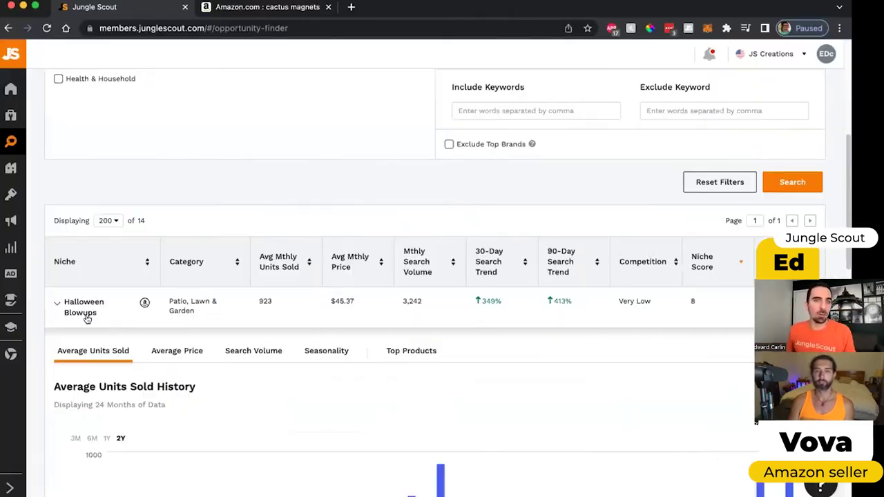
{"action": "scroll", "coordinate": [218, 341], "scroll_direction": "down", "scroll_amount": 3}
{"action": "scroll", "coordinate": [226, 343], "scroll_direction": "down", "scroll_amount": 1}
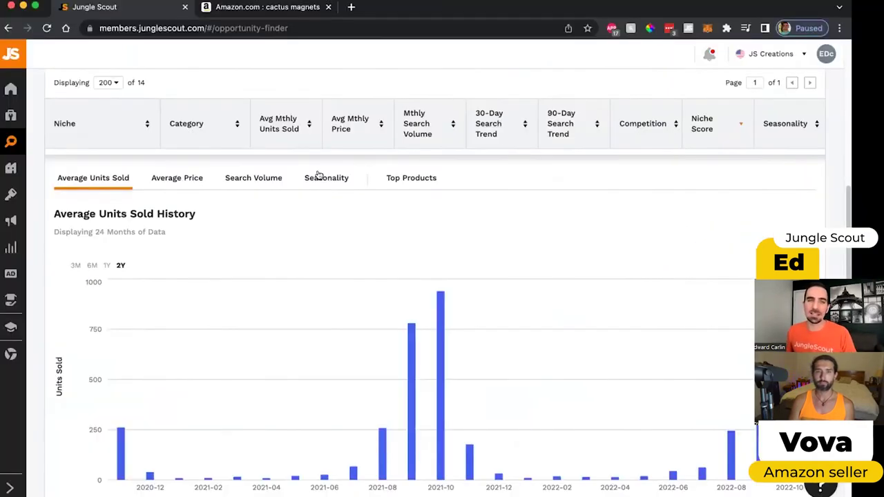
Review the Halloween Blowups niche's seasonality, average price and search volume histories.
{"action": "left_click", "coordinate": [326, 181]}
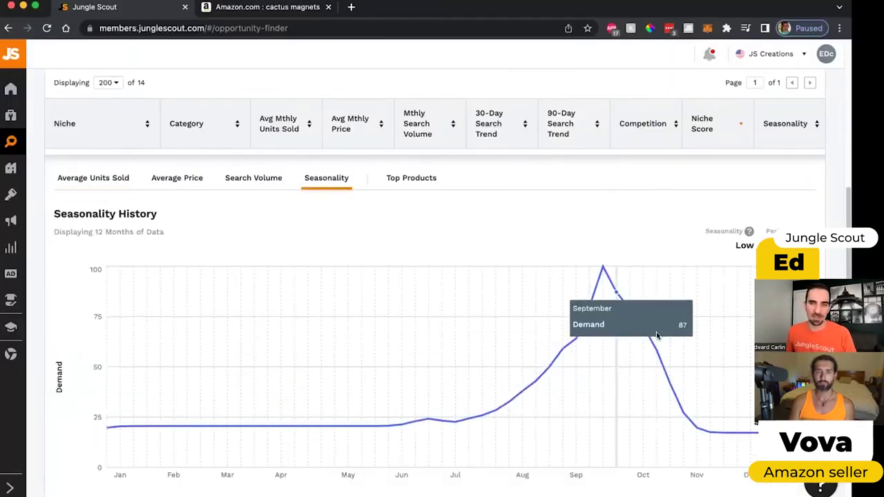
{"action": "left_click", "coordinate": [181, 180]}
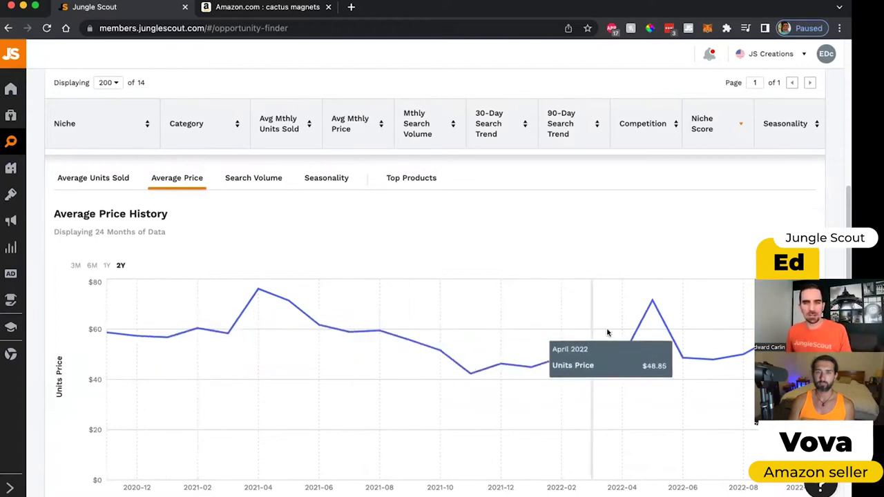
{"action": "left_click", "coordinate": [252, 178]}
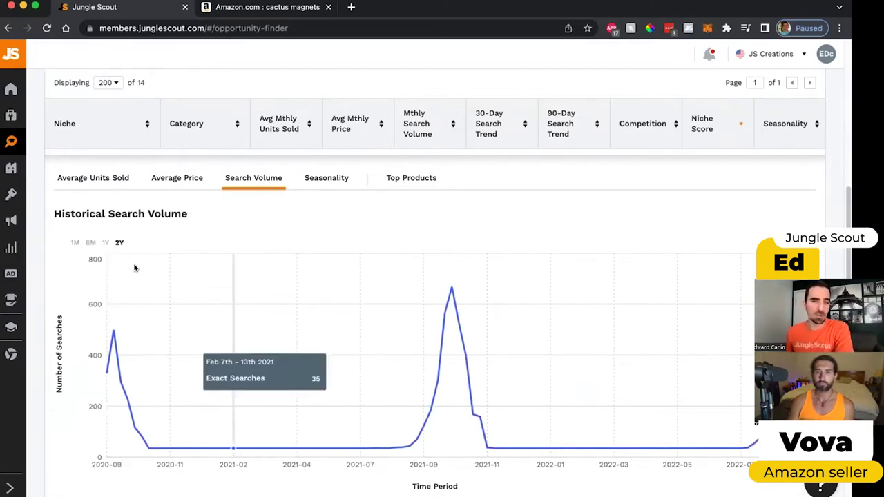
{"action": "scroll", "coordinate": [103, 207], "scroll_direction": "up", "scroll_amount": 1}
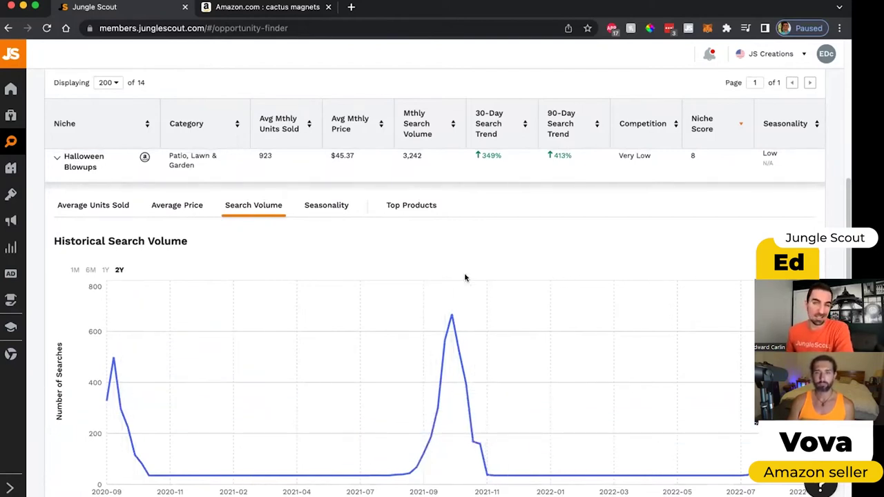
{"action": "scroll", "coordinate": [428, 249], "scroll_direction": "up", "scroll_amount": 1}
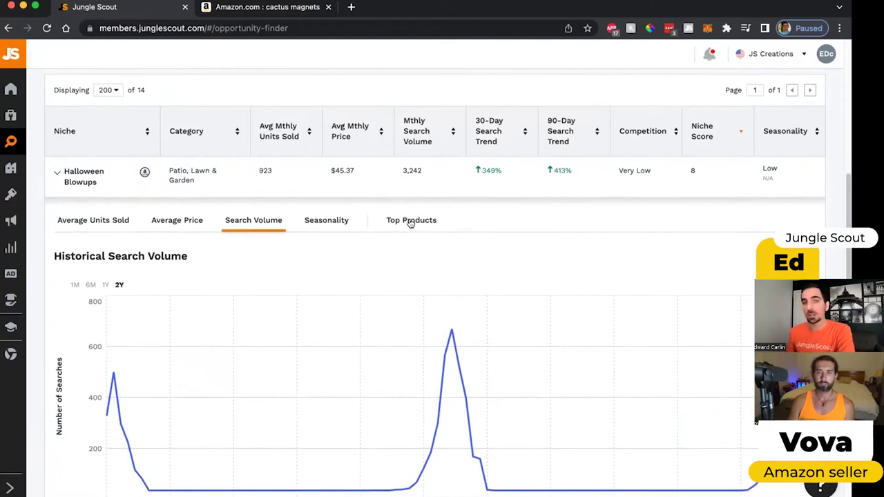
Show the Halloween Blowups niche's top products and examine their monthly sales, revenue, prices, review numbers and availability dates.
{"action": "left_click", "coordinate": [410, 221]}
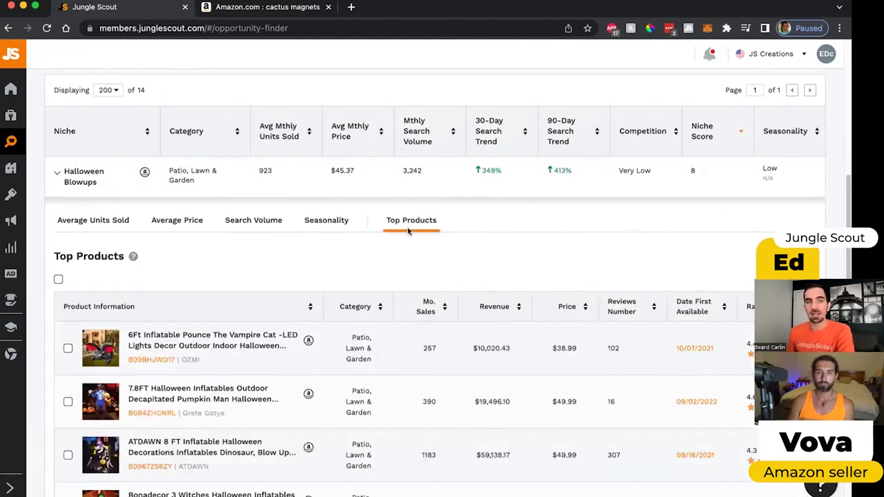
{"action": "scroll", "coordinate": [333, 287], "scroll_direction": "down", "scroll_amount": 1}
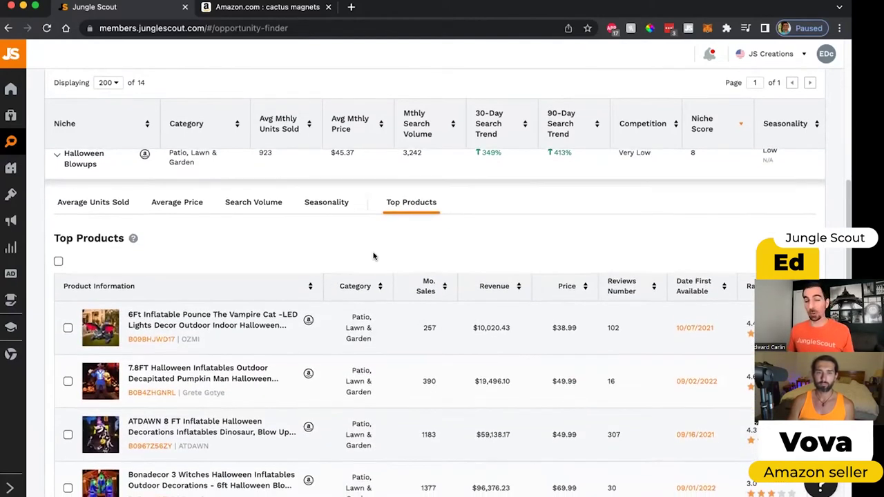
{"action": "scroll", "coordinate": [369, 234], "scroll_direction": "down", "scroll_amount": 2}
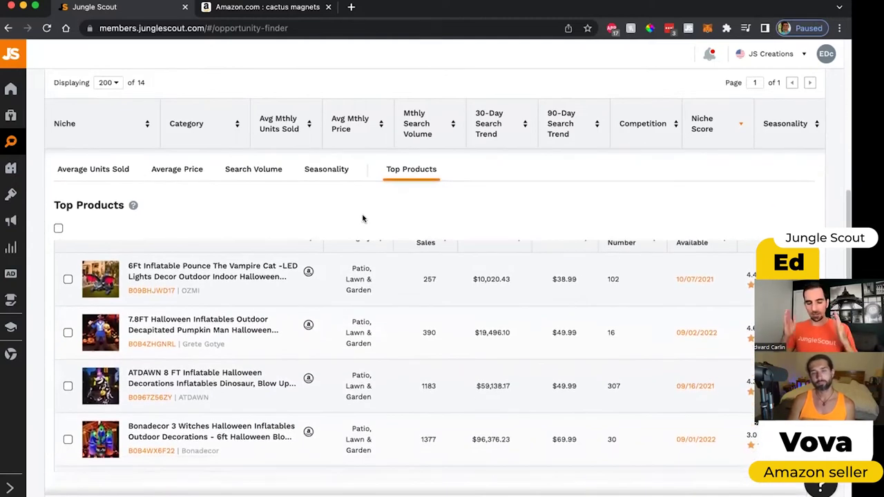
{"action": "scroll", "coordinate": [176, 296], "scroll_direction": "down", "scroll_amount": 1}
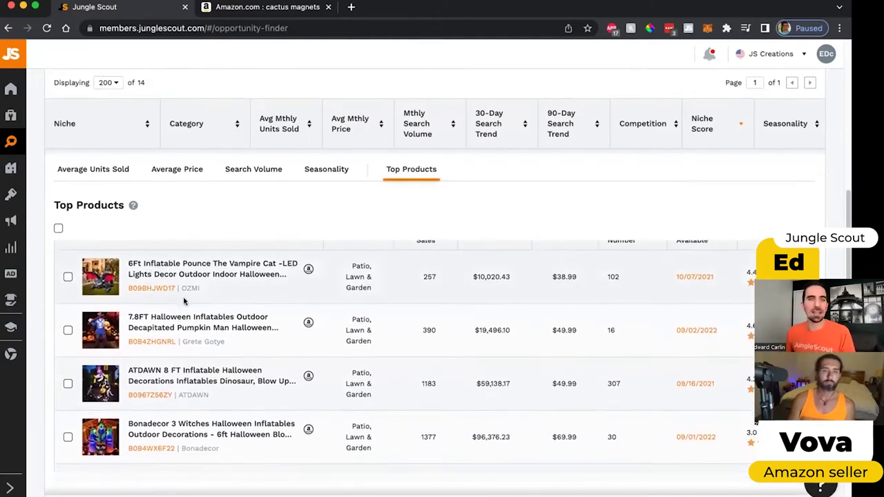
{"action": "scroll", "coordinate": [186, 310], "scroll_direction": "down", "scroll_amount": 4}
{"action": "scroll", "coordinate": [192, 332], "scroll_direction": "down", "scroll_amount": 9}
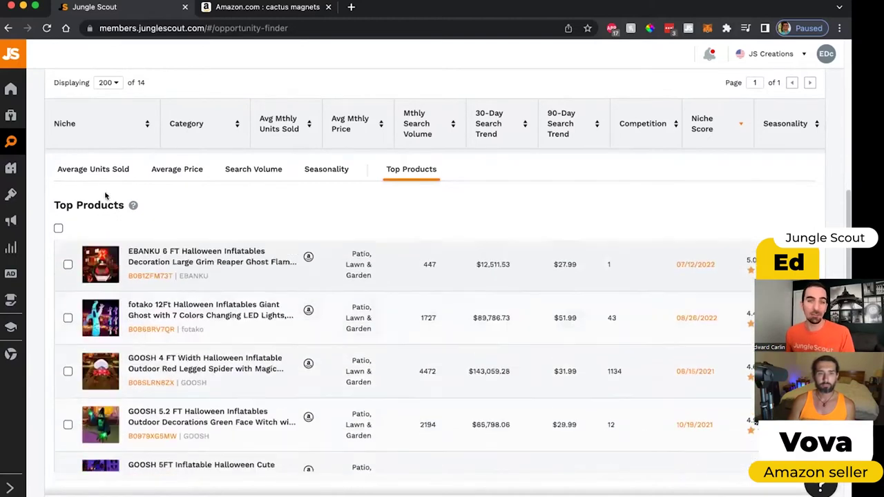
{"action": "scroll", "coordinate": [189, 282], "scroll_direction": "up", "scroll_amount": 10}
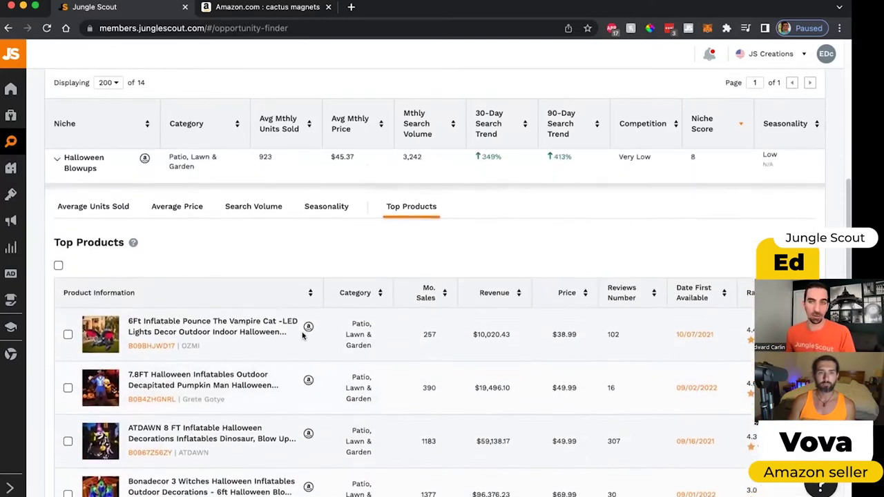
{"action": "scroll", "coordinate": [516, 190], "scroll_direction": "down", "scroll_amount": 3}
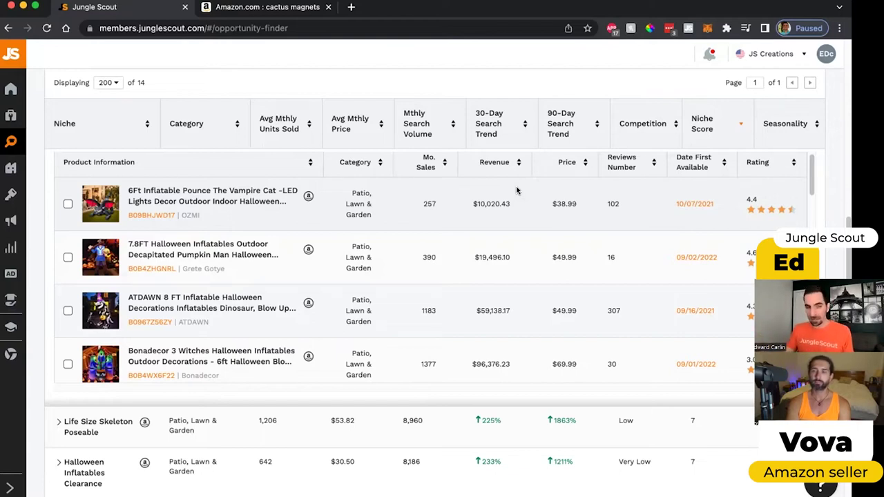
{"action": "scroll", "coordinate": [350, 218], "scroll_direction": "up", "scroll_amount": 5}
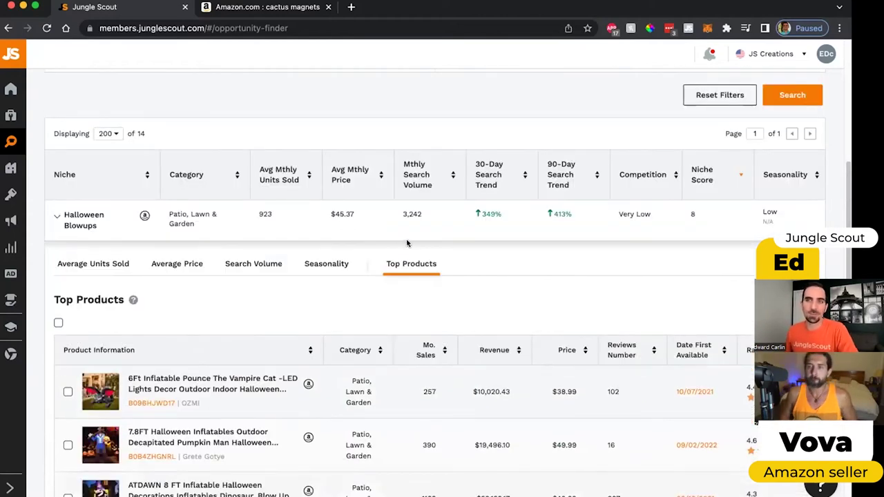
{"action": "scroll", "coordinate": [337, 213], "scroll_direction": "up", "scroll_amount": 3}
{"action": "scroll", "coordinate": [247, 122], "scroll_direction": "up", "scroll_amount": 5}
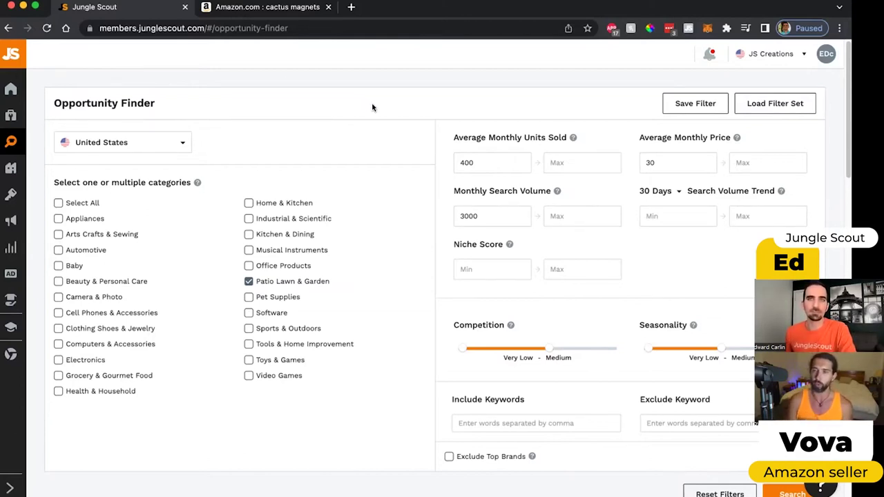
{"action": "scroll", "coordinate": [391, 223], "scroll_direction": "down", "scroll_amount": 5}
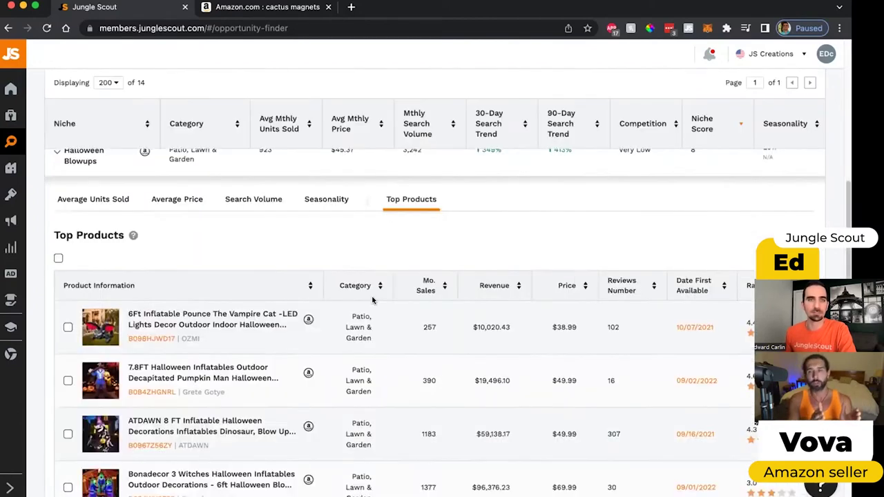
{"action": "scroll", "coordinate": [347, 460], "scroll_direction": "down", "scroll_amount": 2}
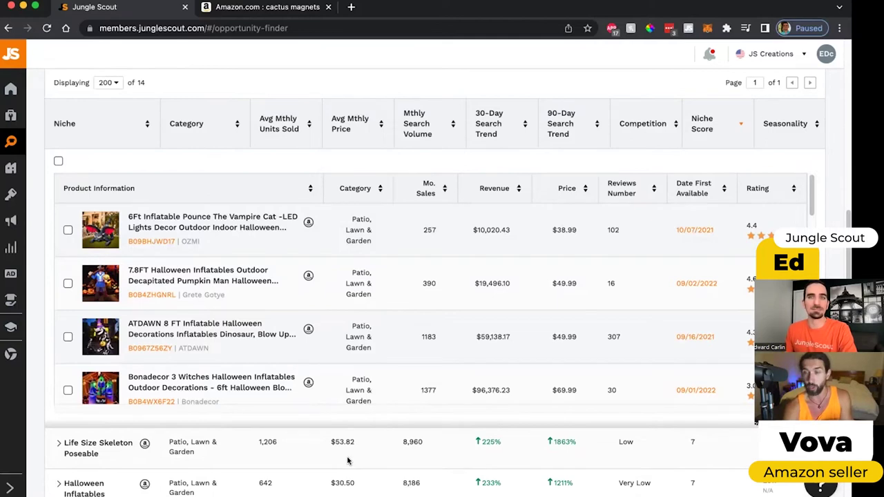
Open the Product Tracker and show the Washable Pee Pads group.
{"action": "mouse_move", "coordinate": [46, 181]}
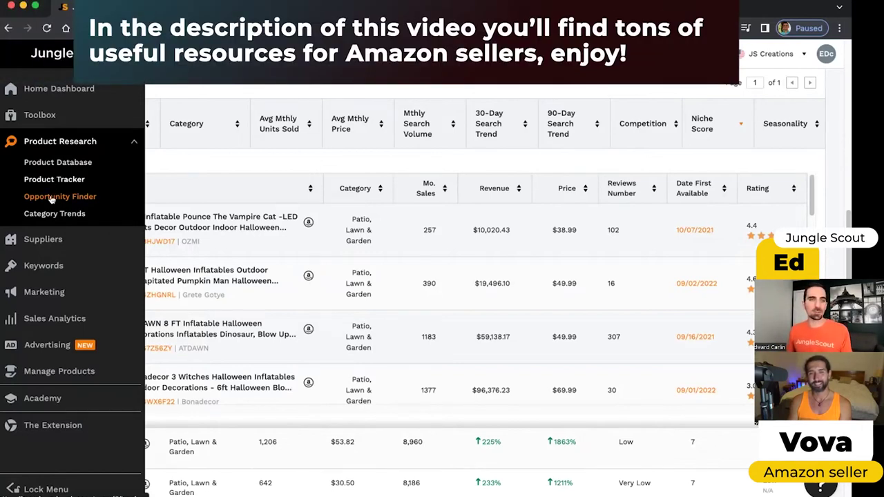
{"action": "left_click", "coordinate": [51, 181]}
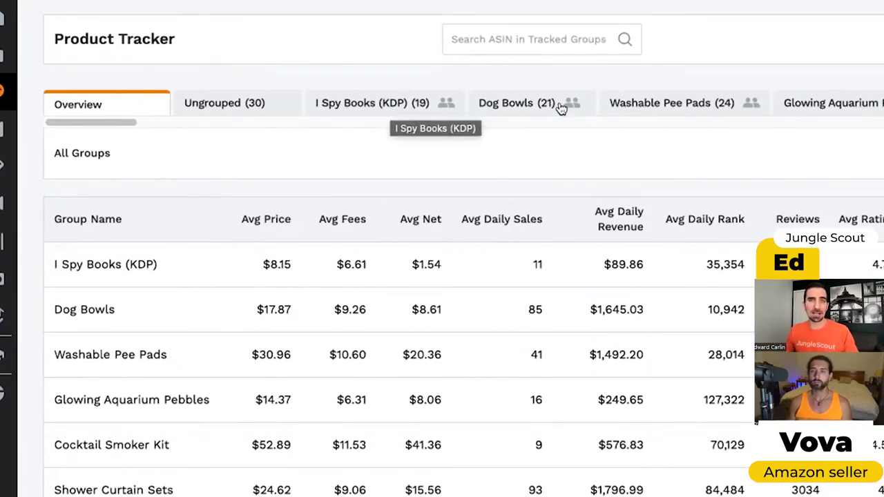
{"action": "left_click", "coordinate": [579, 103]}
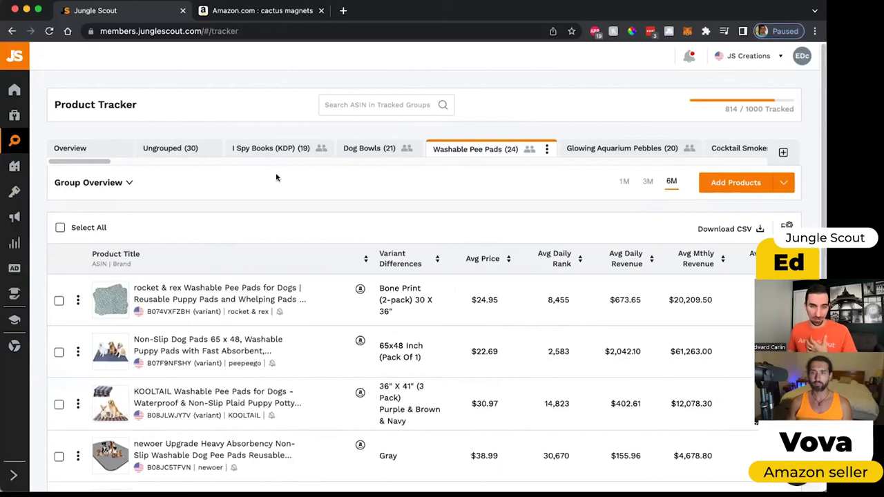
Look through the tracked washable pee pads and open the product trends of the 36*64 in Yangbaga Washable Pee Pad.
{"action": "scroll", "coordinate": [304, 174], "scroll_direction": "down", "scroll_amount": 1}
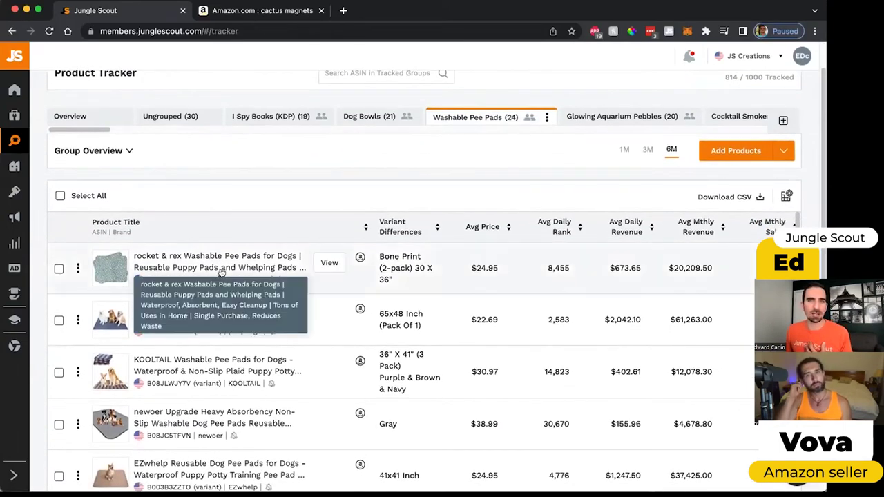
{"action": "scroll", "coordinate": [216, 294], "scroll_direction": "down", "scroll_amount": 1}
{"action": "scroll", "coordinate": [231, 309], "scroll_direction": "down", "scroll_amount": 3}
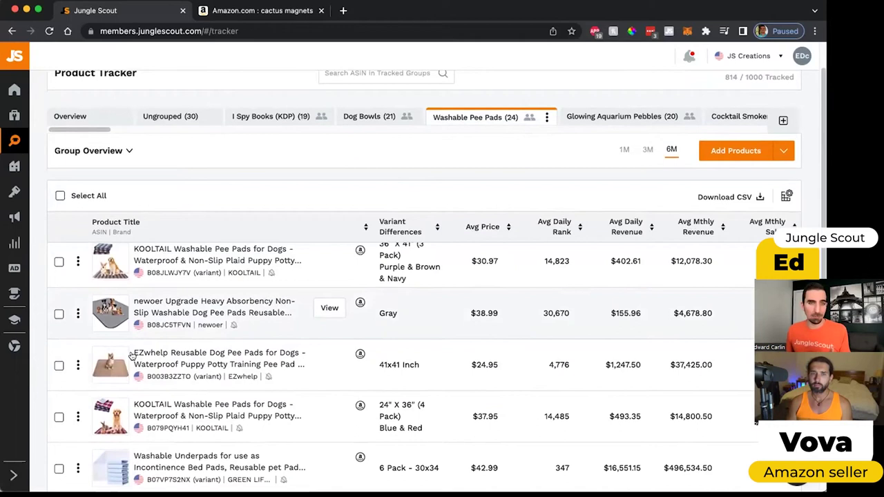
{"action": "scroll", "coordinate": [176, 359], "scroll_direction": "down", "scroll_amount": 1}
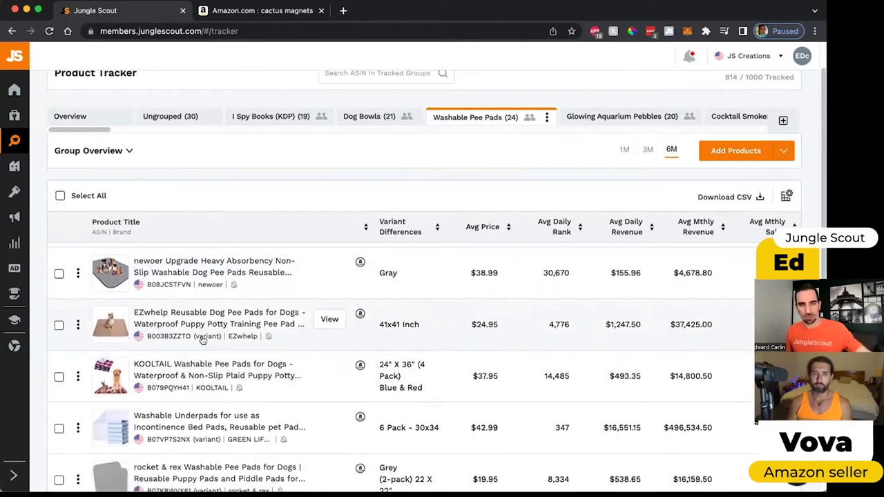
{"action": "scroll", "coordinate": [211, 311], "scroll_direction": "up", "scroll_amount": 1}
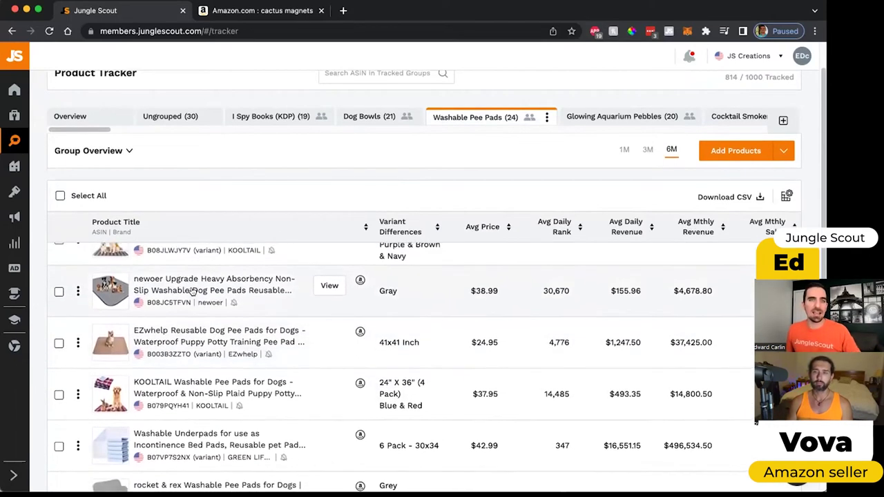
{"action": "scroll", "coordinate": [192, 293], "scroll_direction": "up", "scroll_amount": 1}
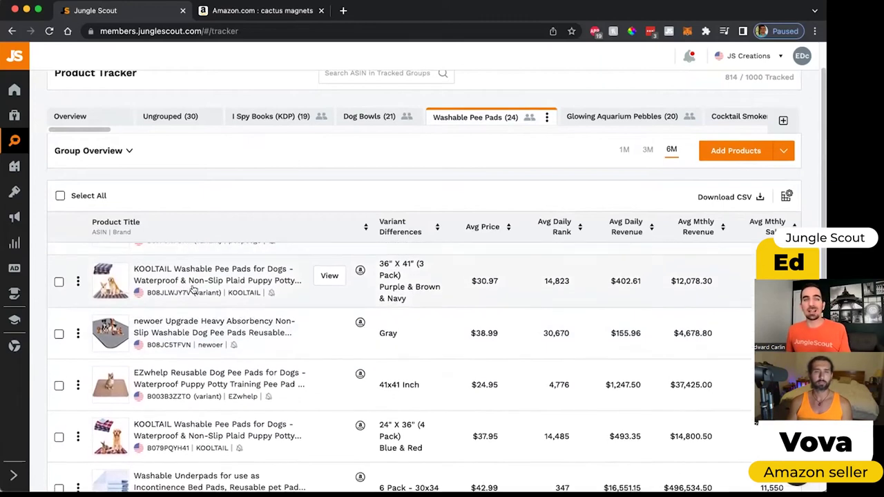
{"action": "scroll", "coordinate": [191, 291], "scroll_direction": "down", "scroll_amount": 3}
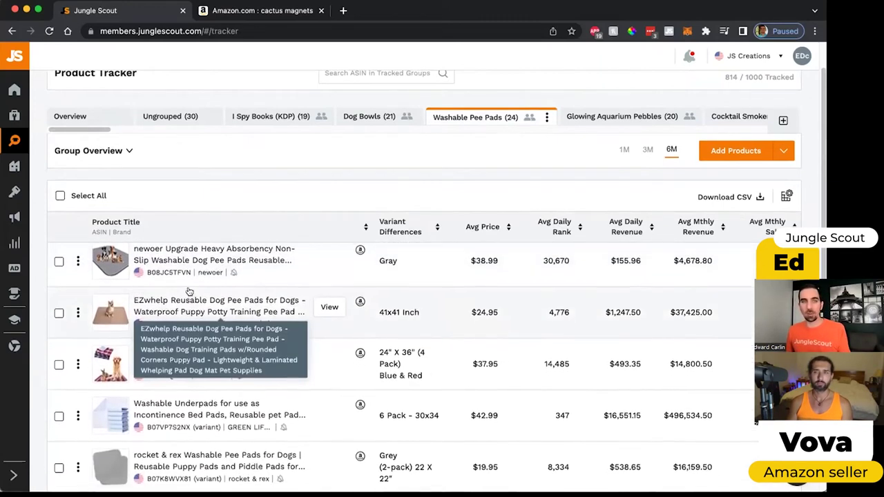
{"action": "scroll", "coordinate": [188, 352], "scroll_direction": "down", "scroll_amount": 1}
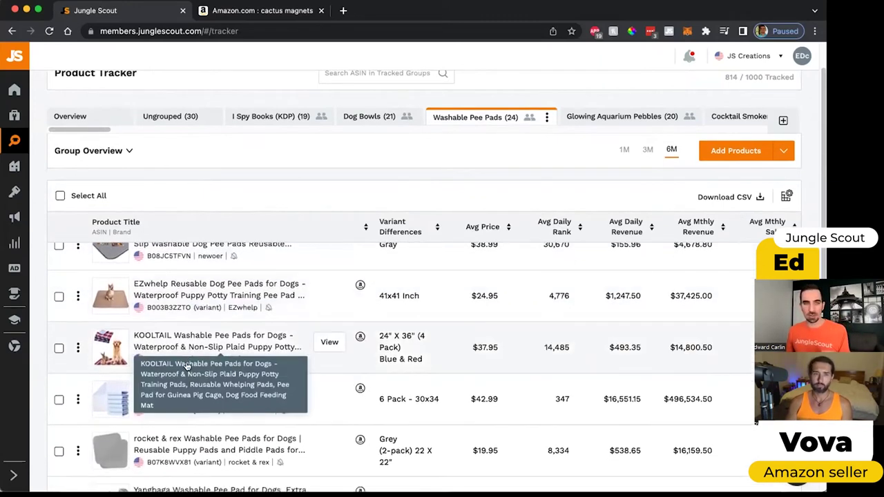
{"action": "scroll", "coordinate": [189, 356], "scroll_direction": "down", "scroll_amount": 1}
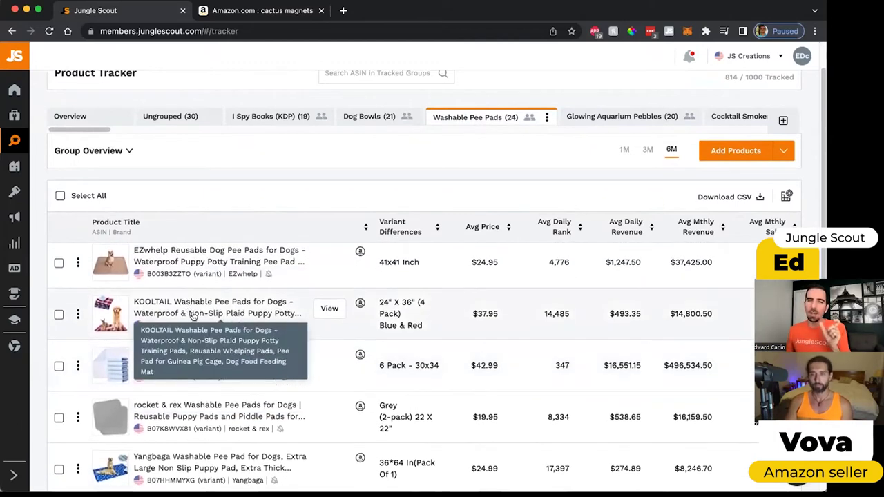
{"action": "scroll", "coordinate": [196, 326], "scroll_direction": "down", "scroll_amount": 1}
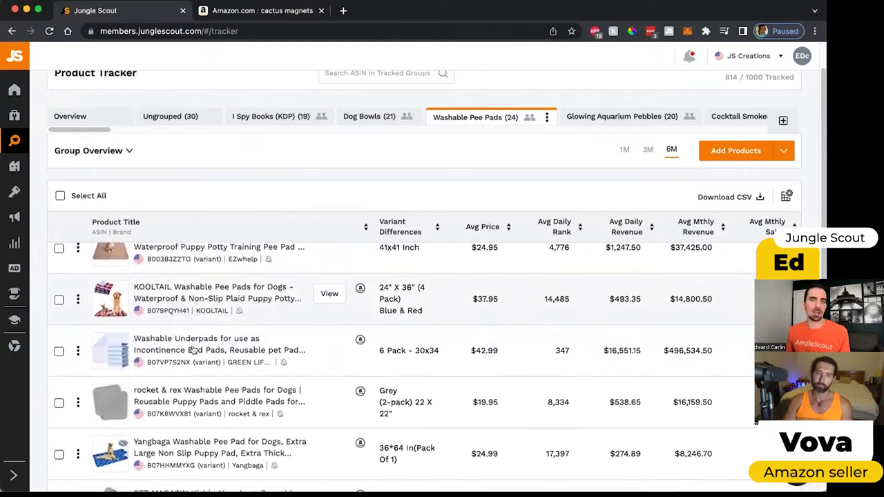
{"action": "scroll", "coordinate": [199, 325], "scroll_direction": "down", "scroll_amount": 3}
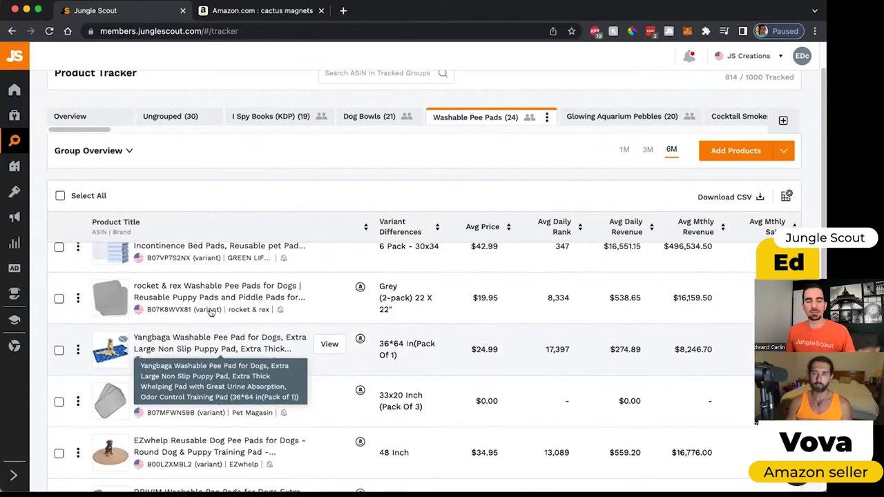
{"action": "scroll", "coordinate": [214, 311], "scroll_direction": "down", "scroll_amount": 3}
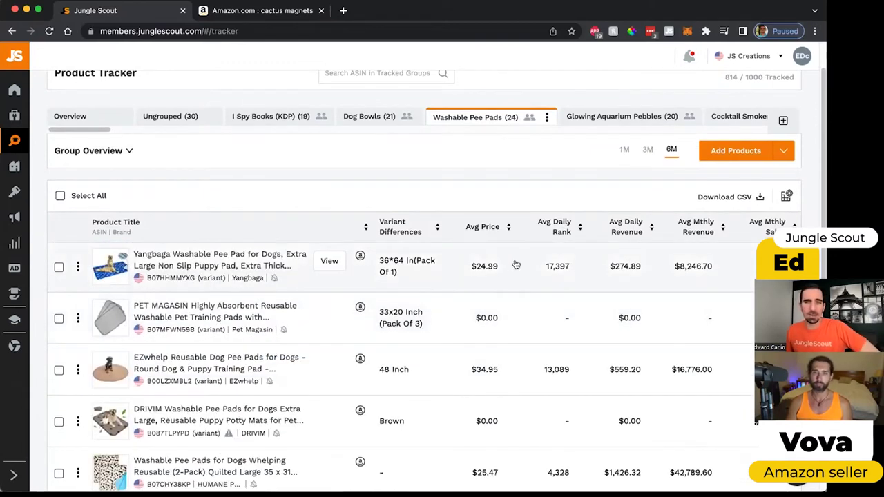
{"action": "left_click", "coordinate": [329, 260]}
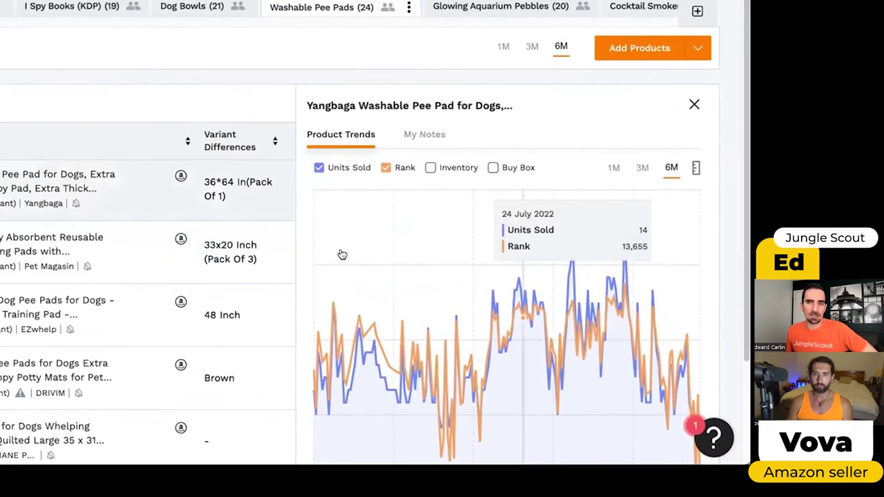
Add Inventory and Buy Box to the Yangbaga pee pad's trends chart and compare the 1M range with 6M.
{"action": "scroll", "coordinate": [326, 243], "scroll_direction": "down", "scroll_amount": 1}
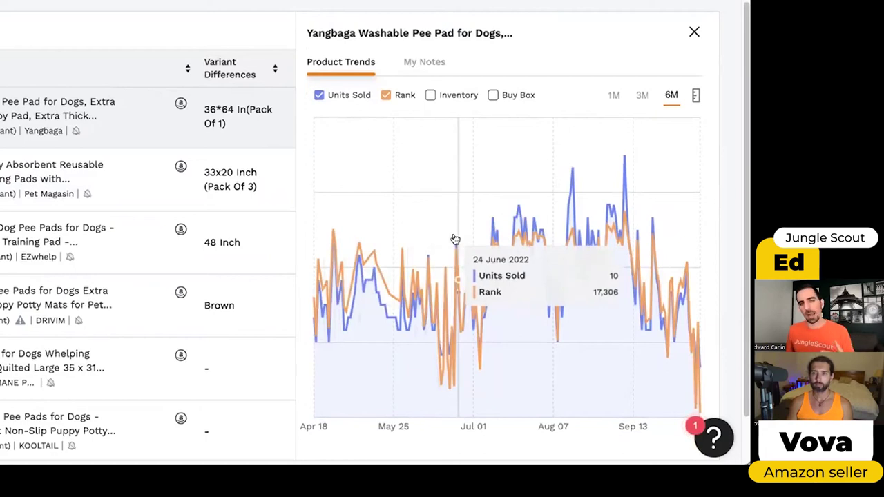
{"action": "left_click", "coordinate": [431, 95]}
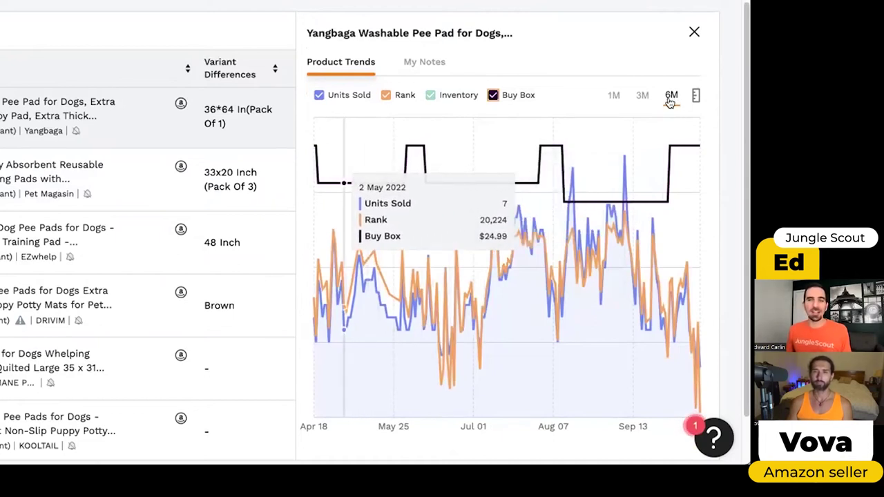
{"action": "left_click", "coordinate": [612, 97]}
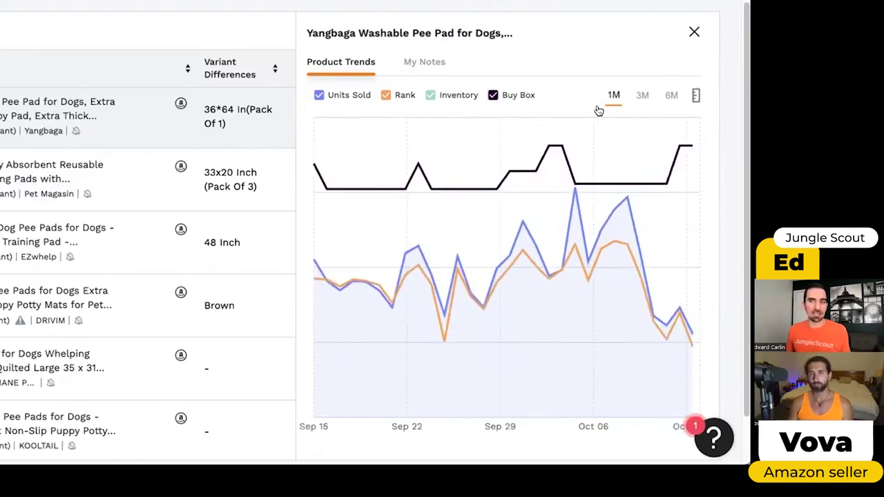
{"action": "left_click", "coordinate": [671, 96]}
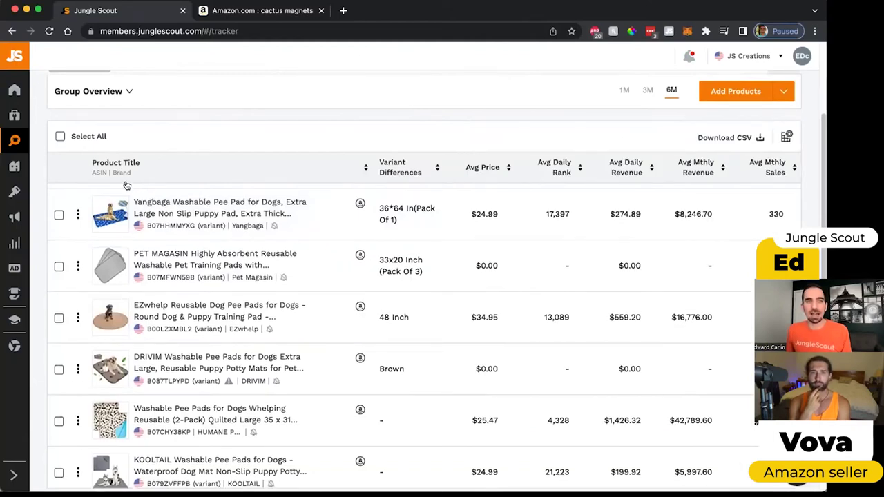
Expand the Washable Pee Pads group overview and review the group's averages and its tracked products.
{"action": "scroll", "coordinate": [151, 193], "scroll_direction": "up", "scroll_amount": 3}
{"action": "scroll", "coordinate": [151, 197], "scroll_direction": "up", "scroll_amount": 7}
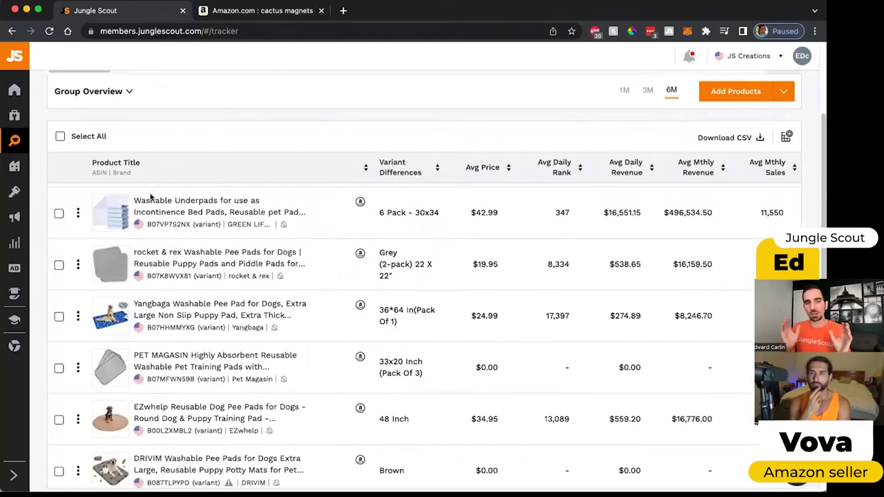
{"action": "scroll", "coordinate": [150, 197], "scroll_direction": "up", "scroll_amount": 3}
{"action": "left_click", "coordinate": [150, 195]}
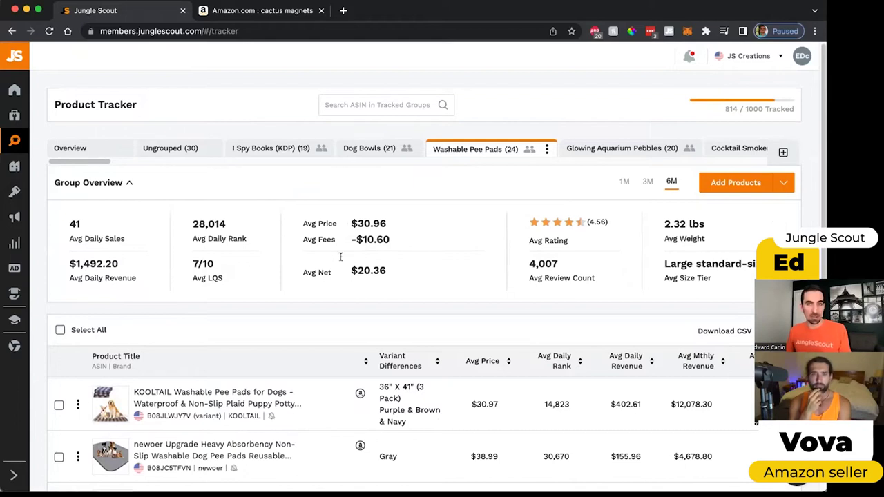
{"action": "scroll", "coordinate": [311, 318], "scroll_direction": "down", "scroll_amount": 10}
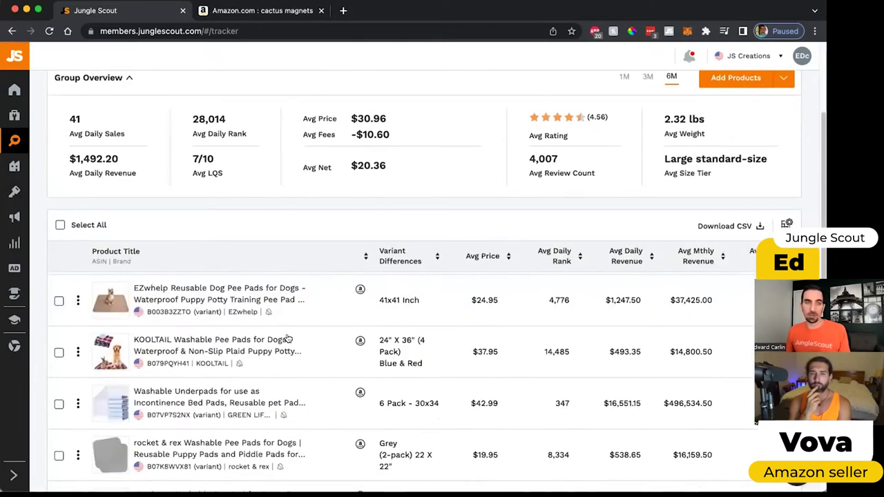
{"action": "scroll", "coordinate": [264, 319], "scroll_direction": "down", "scroll_amount": 10}
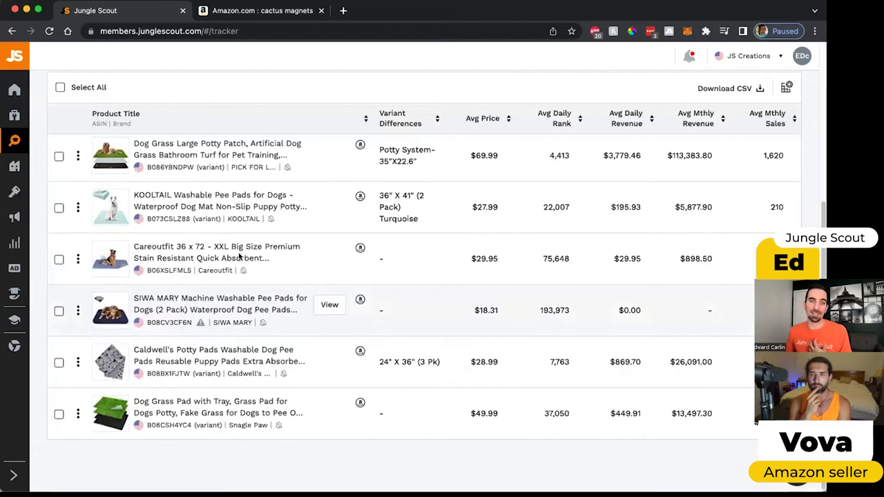
{"action": "scroll", "coordinate": [258, 264], "scroll_direction": "up", "scroll_amount": 10}
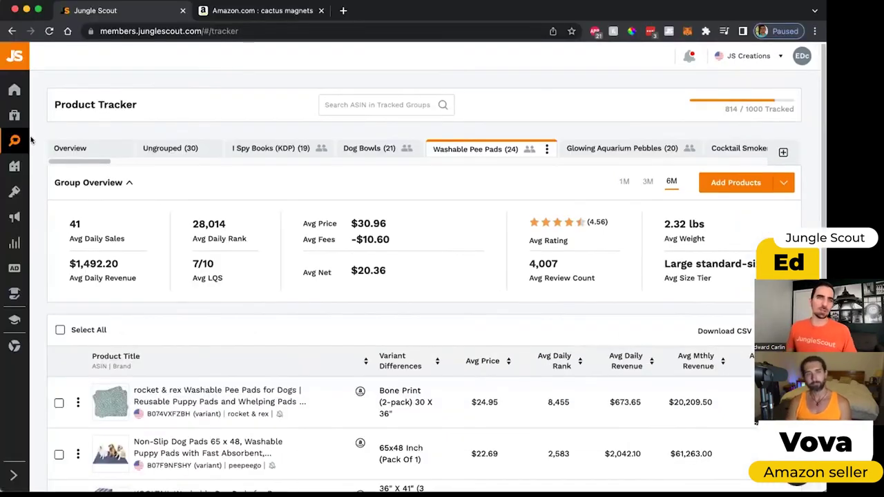
Open Keyword Scout and search the United States marketplace for "washable pee pads".
{"action": "mouse_move", "coordinate": [32, 141]}
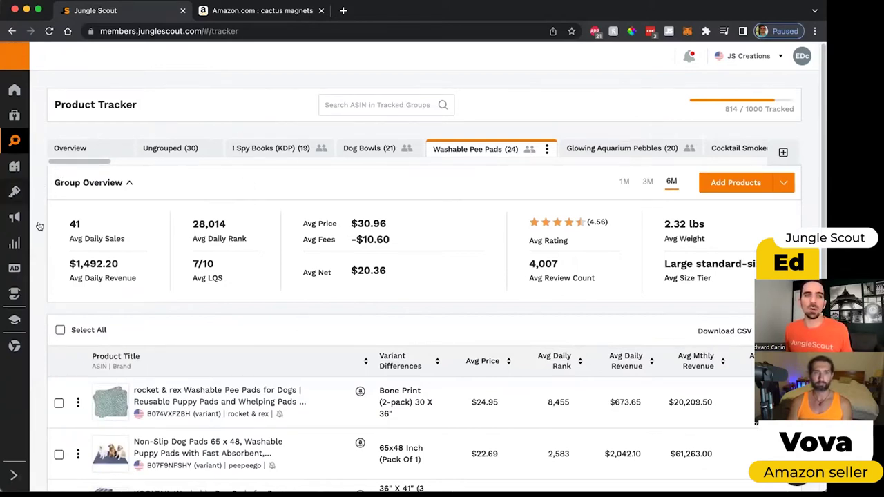
{"action": "mouse_move", "coordinate": [40, 227]}
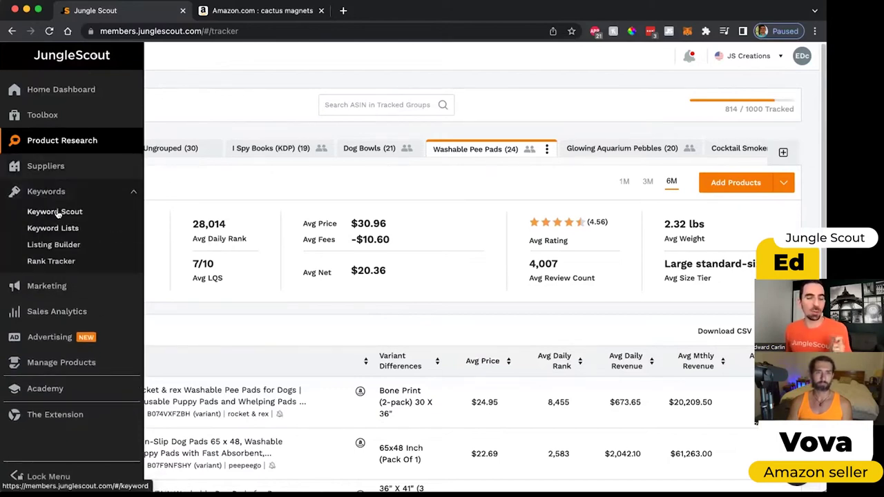
{"action": "left_click", "coordinate": [58, 212]}
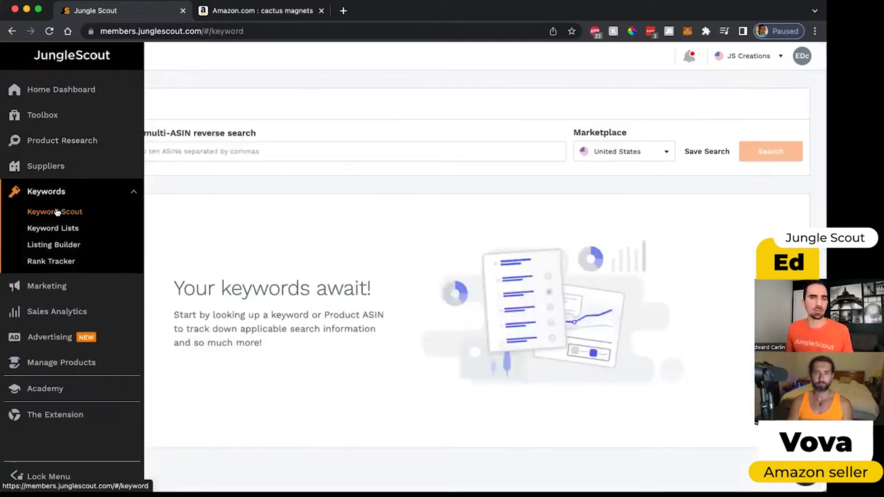
{"action": "left_click", "coordinate": [217, 159]}
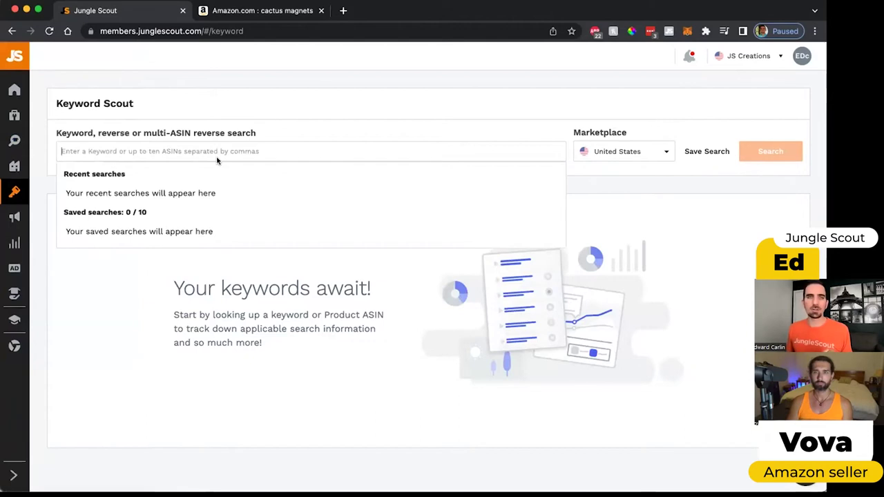
{"action": "left_click", "coordinate": [239, 113]}
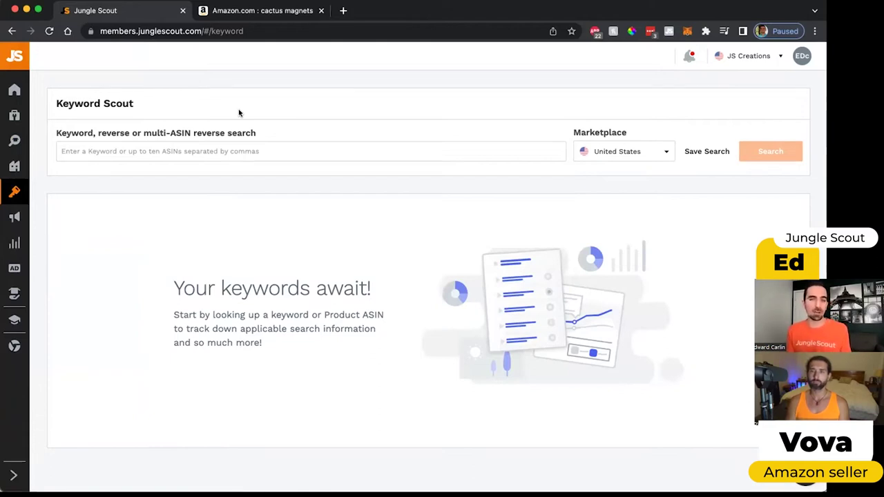
{"action": "left_click", "coordinate": [230, 150]}
{"action": "type", "text": "washable pee pads"}
{"action": "key", "text": "Return"}
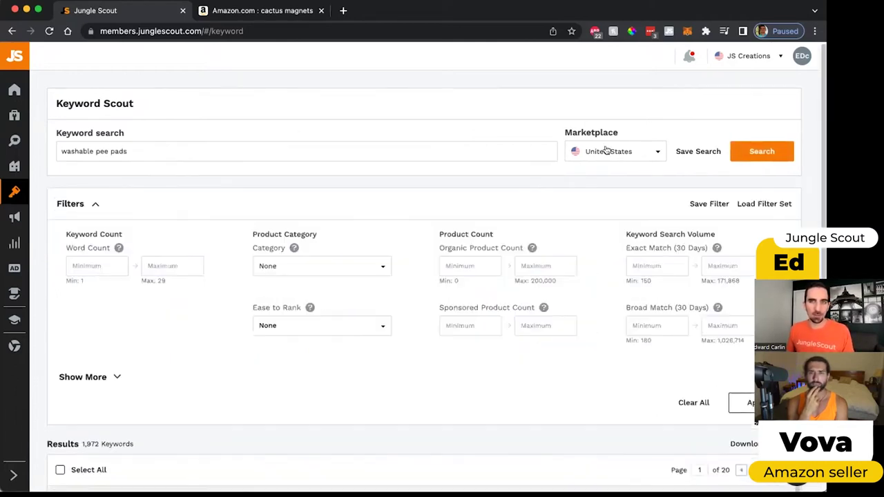
Examine the keyword results' search volumes, 30-day trends, PPC bids, ease to rank and relevancy score.
{"action": "scroll", "coordinate": [216, 228], "scroll_direction": "down", "scroll_amount": 3}
{"action": "scroll", "coordinate": [220, 247], "scroll_direction": "down", "scroll_amount": 1}
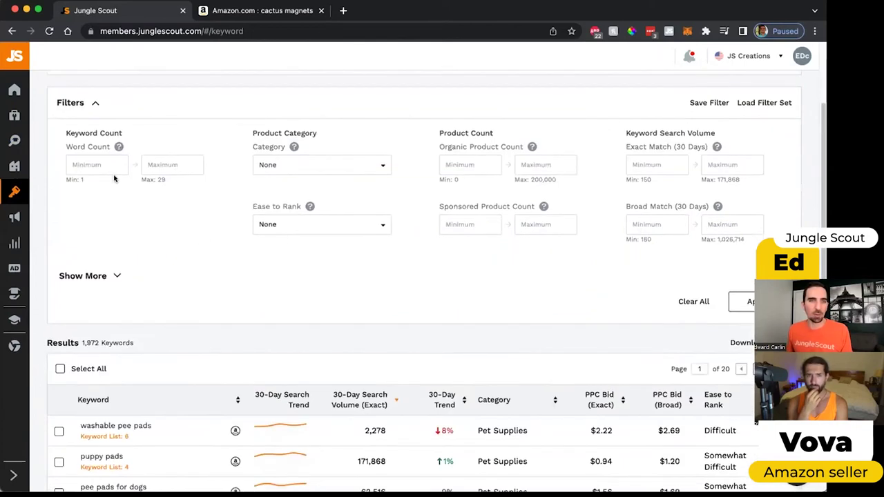
{"action": "scroll", "coordinate": [86, 170], "scroll_direction": "down", "scroll_amount": 5}
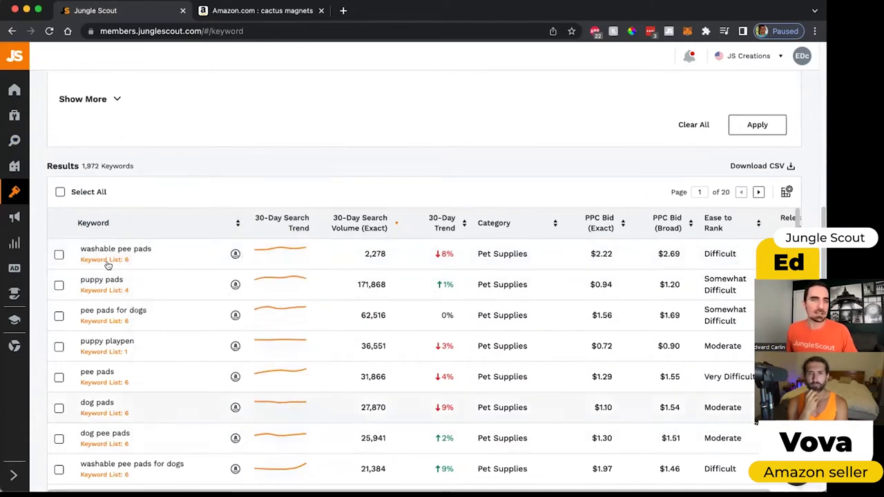
{"action": "mouse_move", "coordinate": [109, 264]}
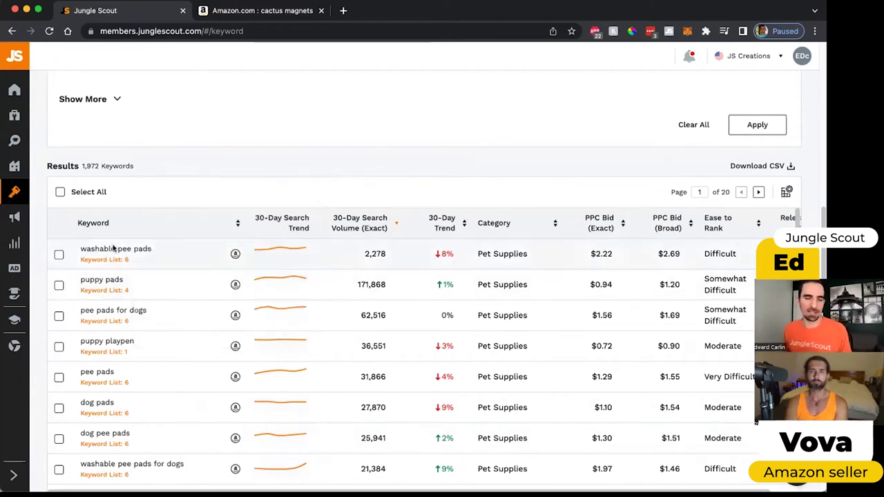
{"action": "mouse_move", "coordinate": [110, 326]}
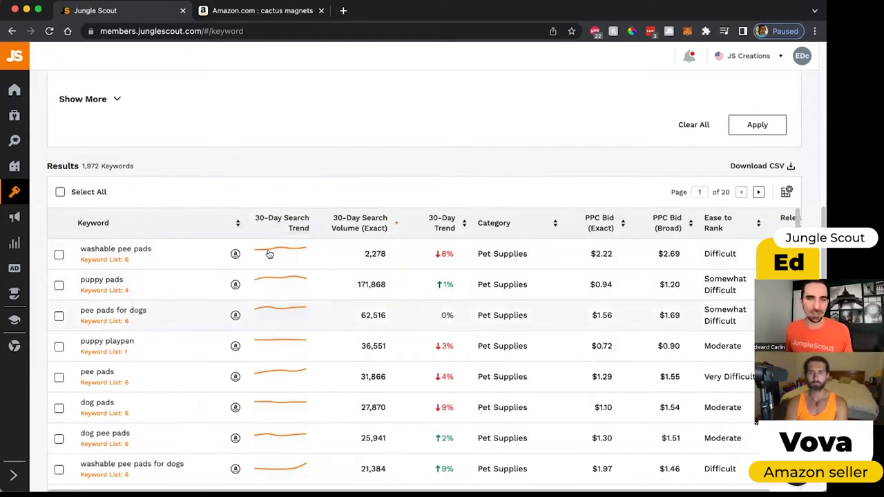
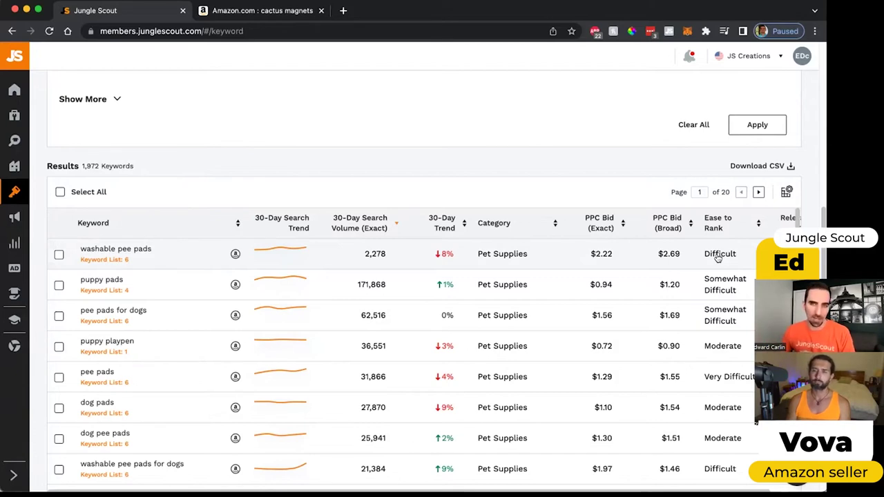
{"action": "scroll", "coordinate": [697, 276], "scroll_direction": "right", "scroll_amount": 1}
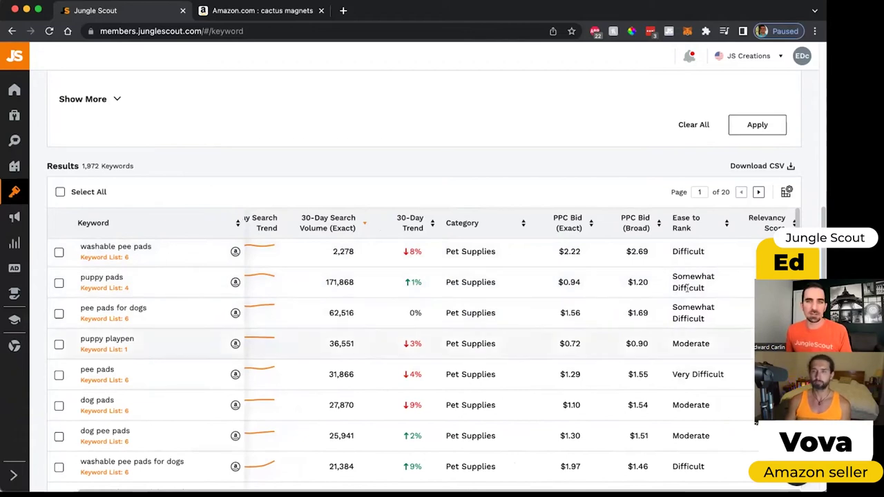
{"action": "mouse_move", "coordinate": [762, 229]}
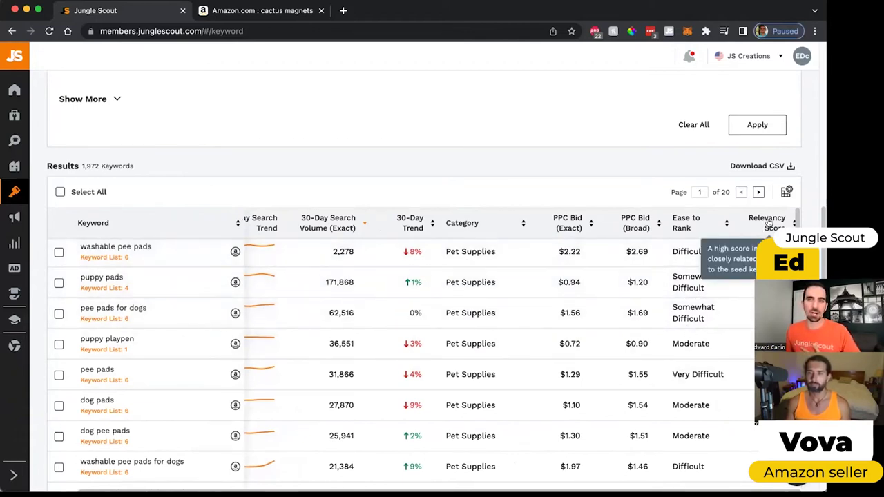
Compare the searched term with the related keywords suggested in the results list.
{"action": "left_click", "coordinate": [110, 285]}
{"action": "scroll", "coordinate": [142, 158], "scroll_direction": "up", "scroll_amount": 5}
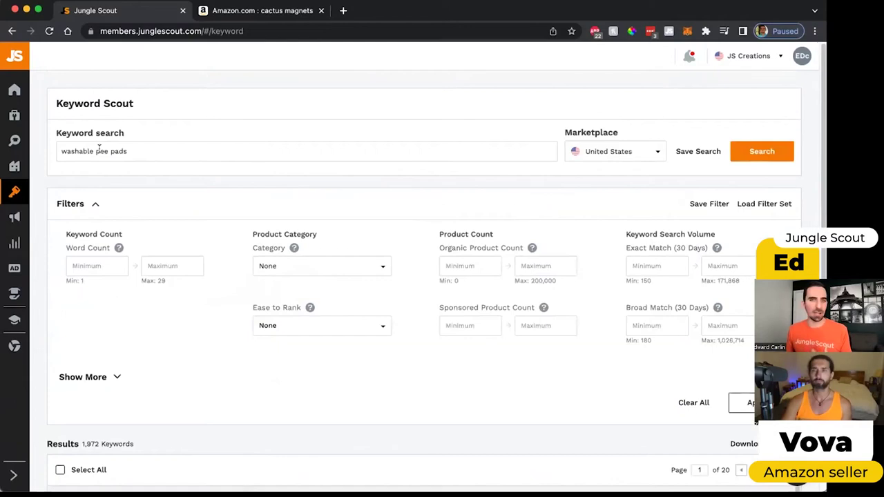
{"action": "scroll", "coordinate": [223, 233], "scroll_direction": "down", "scroll_amount": 3}
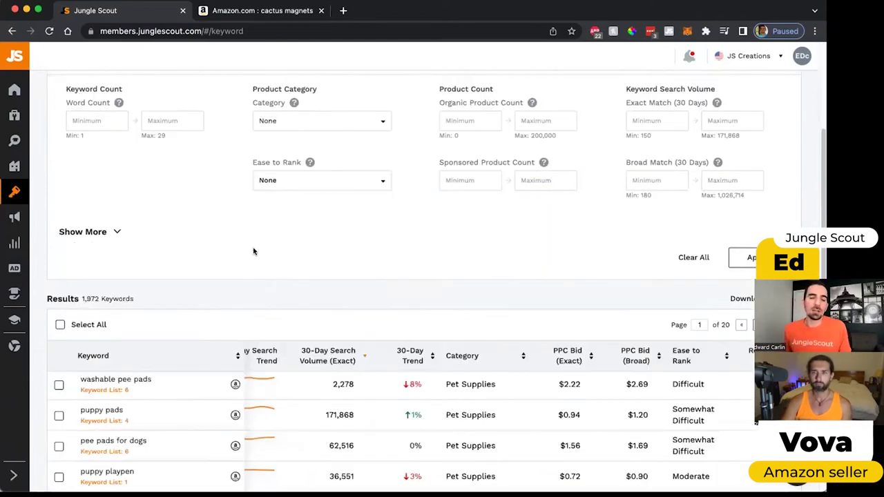
{"action": "scroll", "coordinate": [298, 352], "scroll_direction": "down", "scroll_amount": 2}
{"action": "scroll", "coordinate": [265, 312], "scroll_direction": "left", "scroll_amount": 2}
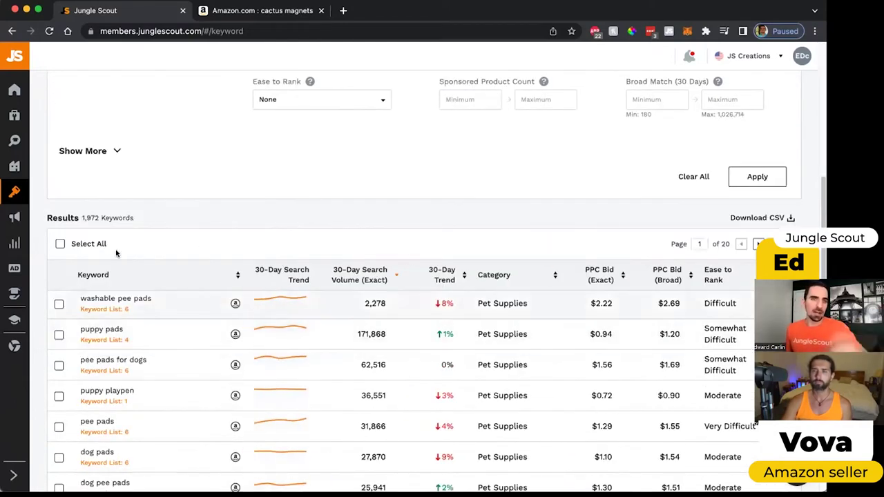
{"action": "scroll", "coordinate": [246, 207], "scroll_direction": "down", "scroll_amount": 1}
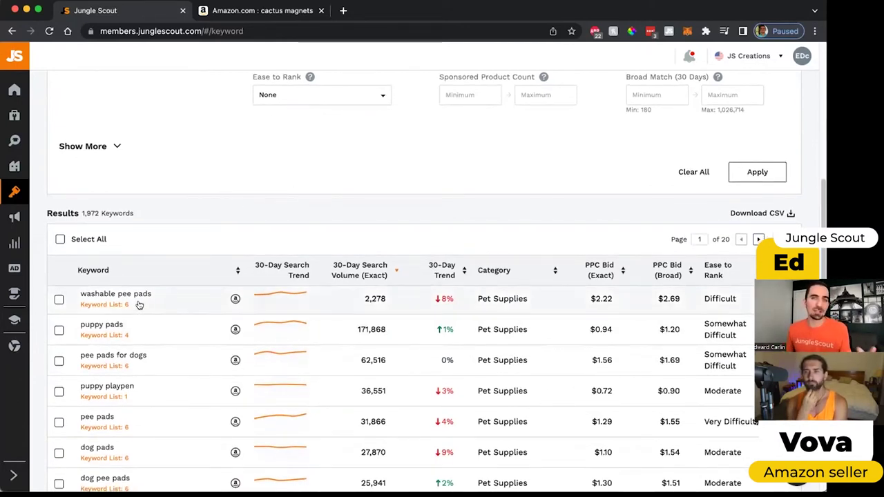
{"action": "scroll", "coordinate": [158, 306], "scroll_direction": "down", "scroll_amount": 1}
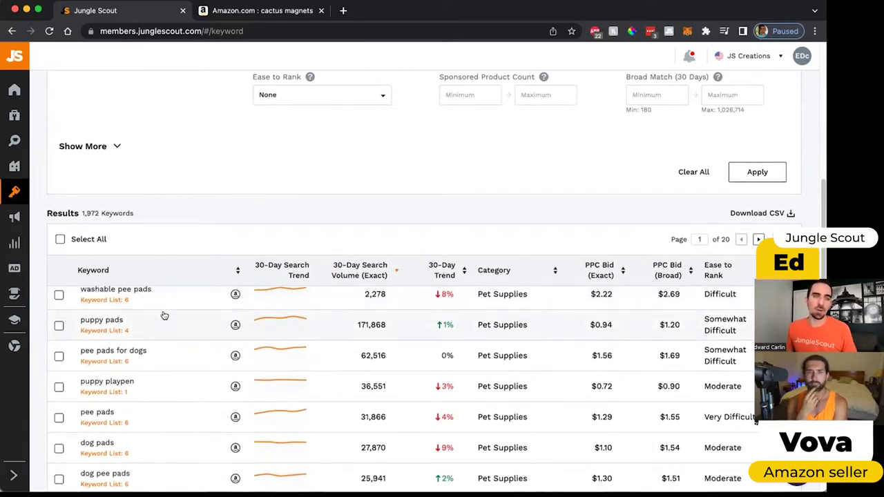
Filter the keyword results to a minimum word count of 3 and view the filtered list.
{"action": "scroll", "coordinate": [158, 251], "scroll_direction": "up", "scroll_amount": 5}
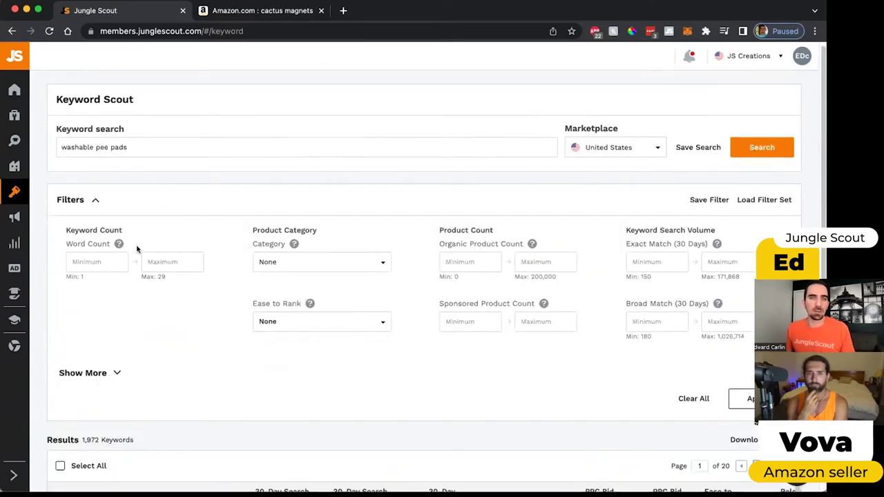
{"action": "left_click", "coordinate": [88, 266]}
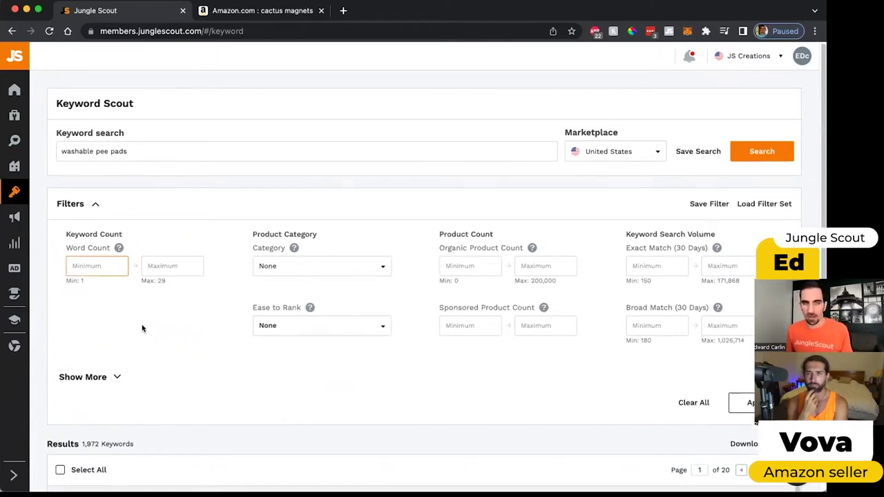
{"action": "type", "text": "3"}
{"action": "left_click", "coordinate": [742, 403]}
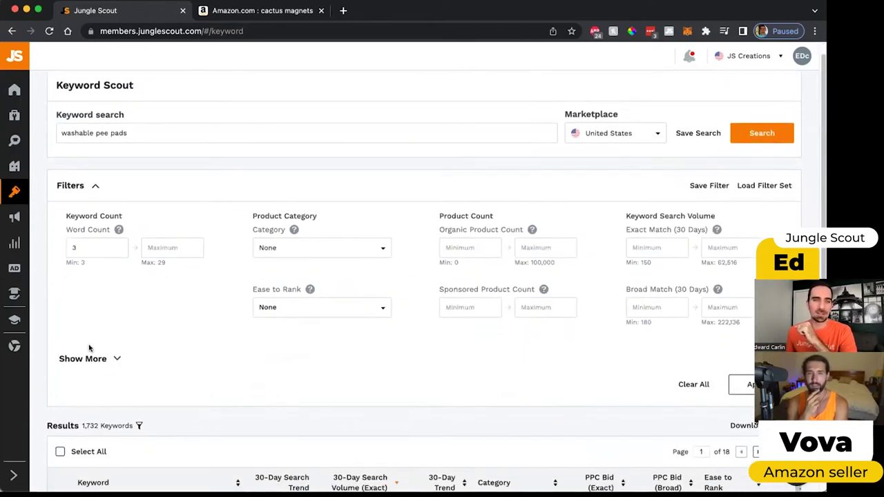
{"action": "scroll", "coordinate": [87, 324], "scroll_direction": "down", "scroll_amount": 3}
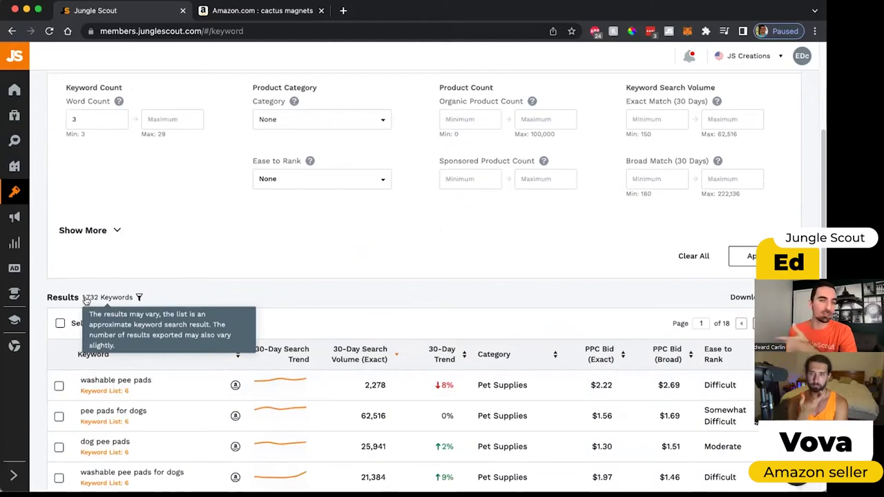
Clear the minimum word count and look at the product category and organic product count filters.
{"action": "scroll", "coordinate": [78, 239], "scroll_direction": "up", "scroll_amount": 3}
{"action": "left_click", "coordinate": [78, 239]}
{"action": "key", "text": "BackSpace"}
{"action": "left_click", "coordinate": [362, 247]}
{"action": "left_click", "coordinate": [364, 247]}
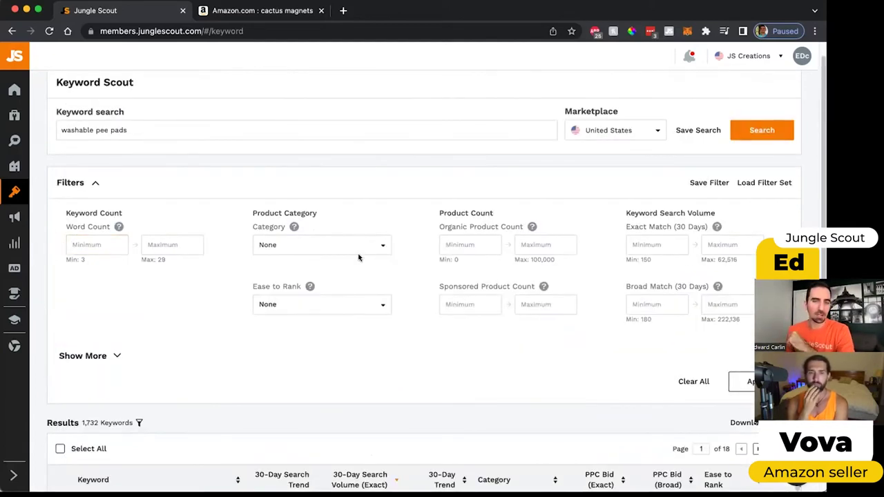
{"action": "left_click", "coordinate": [370, 247]}
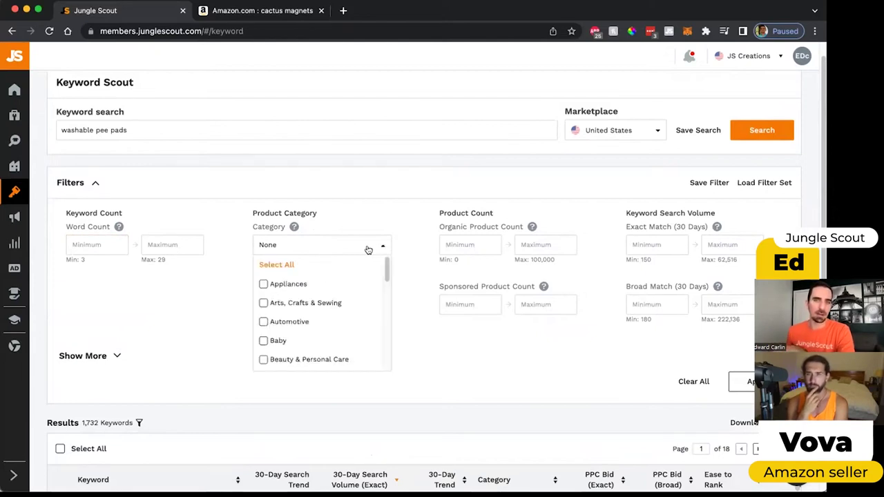
{"action": "left_click", "coordinate": [373, 245]}
{"action": "left_click", "coordinate": [470, 244]}
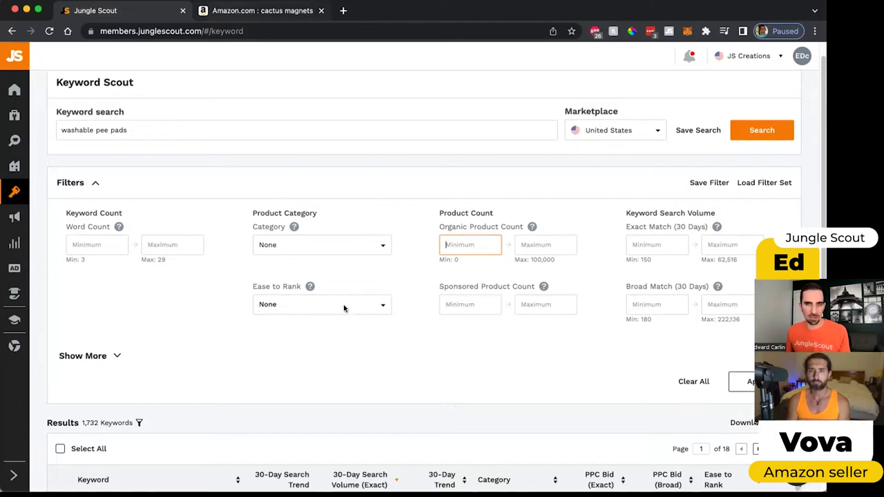
Switch to the Amazon cactus magnets results and compare the sponsored listings with the organic ones, including their sales data.
{"action": "key", "text": "ctrl+Tab"}
{"action": "scroll", "coordinate": [316, 276], "scroll_direction": "down", "scroll_amount": 1}
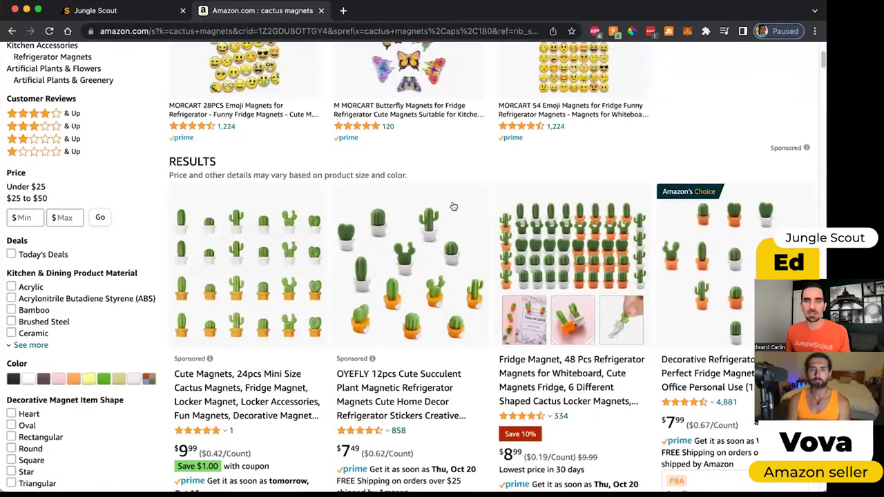
{"action": "left_click", "coordinate": [351, 352]}
{"action": "left_click", "coordinate": [410, 286]}
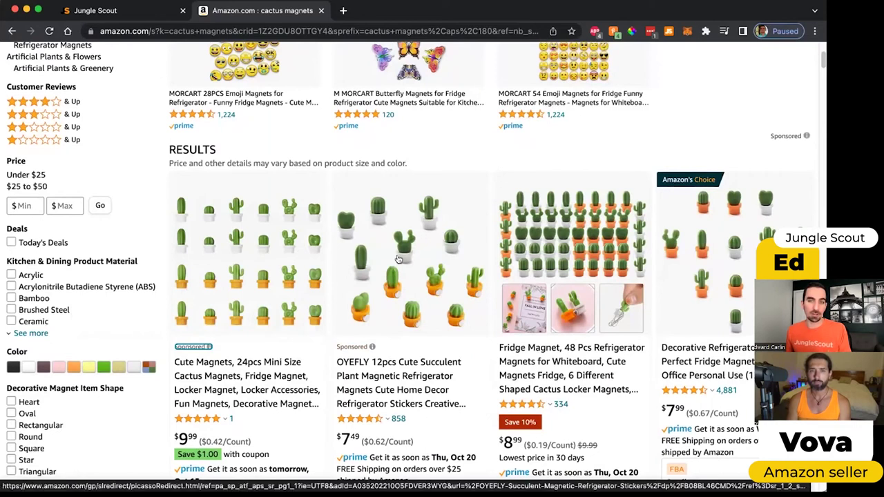
{"action": "scroll", "coordinate": [545, 297], "scroll_direction": "down", "scroll_amount": 1}
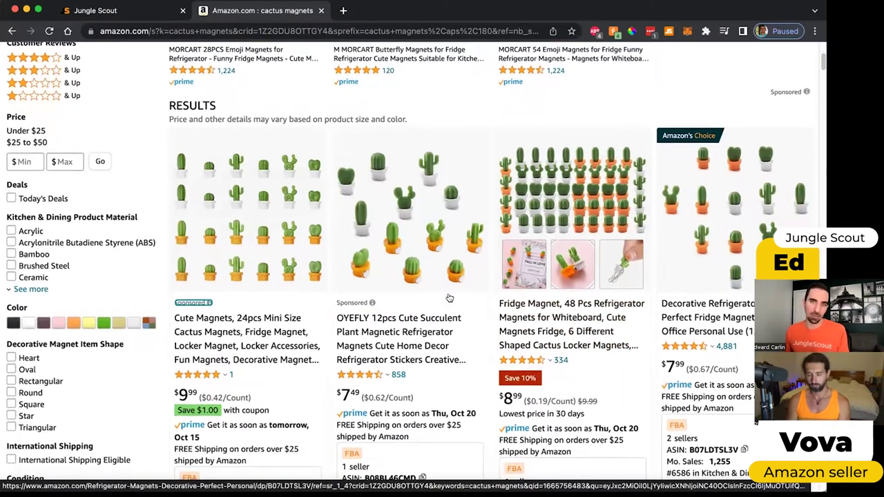
{"action": "scroll", "coordinate": [509, 287], "scroll_direction": "down", "scroll_amount": 3}
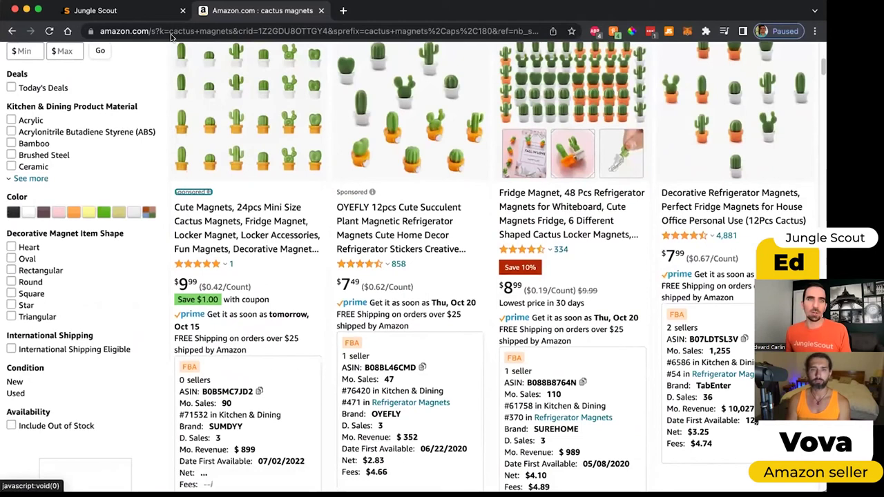
{"action": "scroll", "coordinate": [456, 291], "scroll_direction": "down", "scroll_amount": 1}
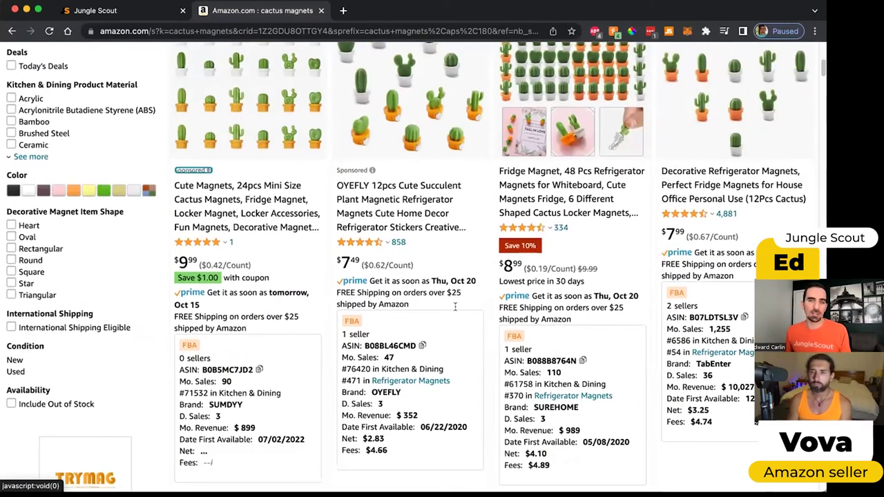
{"action": "scroll", "coordinate": [458, 345], "scroll_direction": "down", "scroll_amount": 7}
Return to Keyword Scout, check the product count and search volume filters, and expand the additional keyword and PPC bid filters.
{"action": "key", "text": "ctrl+shift+Tab"}
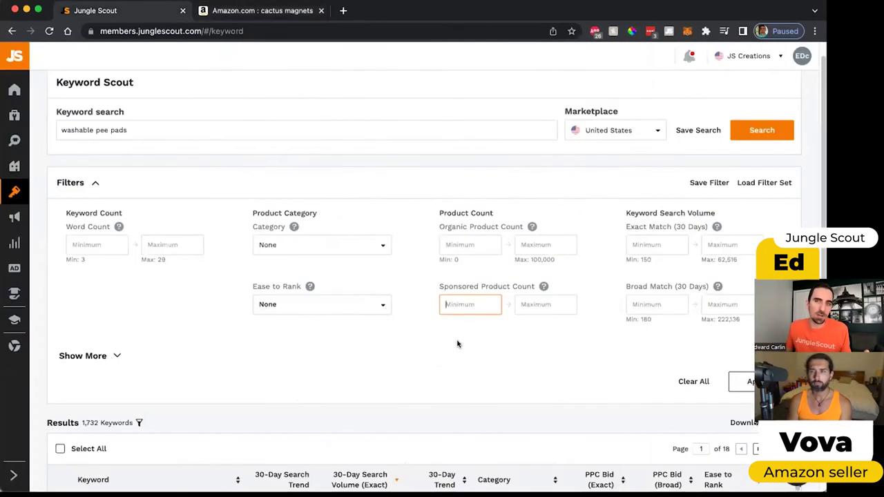
{"action": "left_click", "coordinate": [467, 244]}
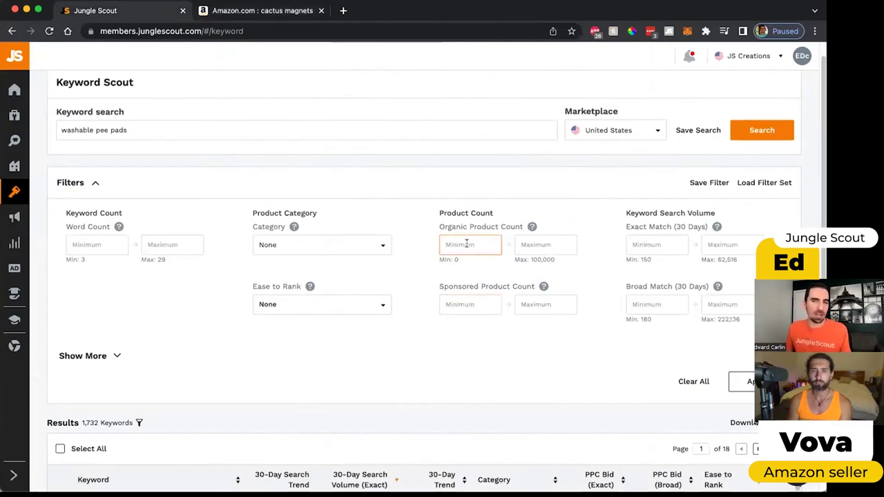
{"action": "left_click", "coordinate": [629, 243]}
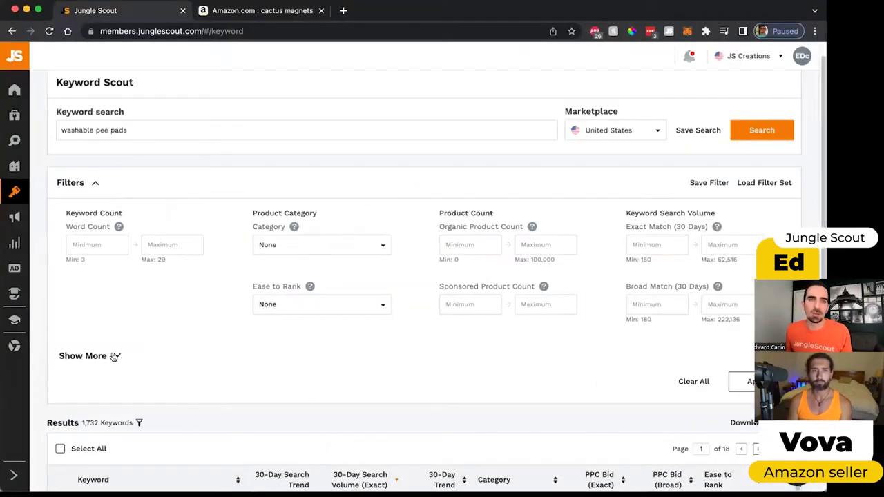
{"action": "left_click", "coordinate": [114, 356]}
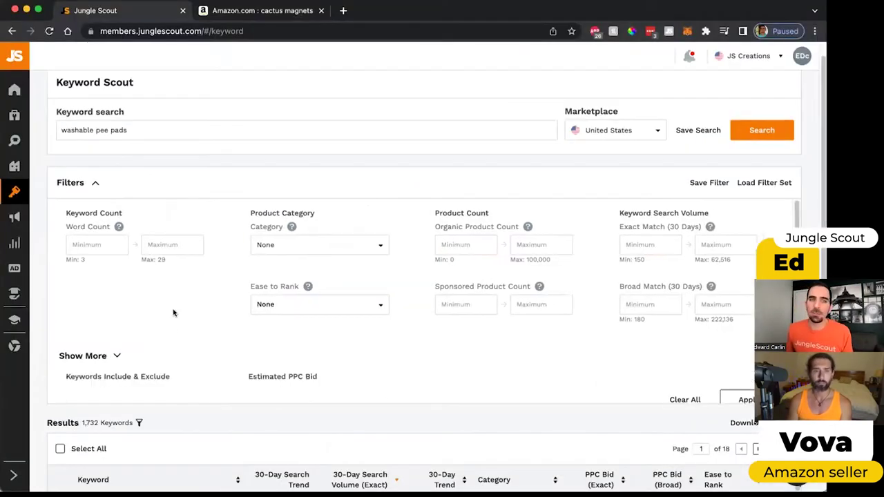
{"action": "scroll", "coordinate": [213, 282], "scroll_direction": "down", "scroll_amount": 3}
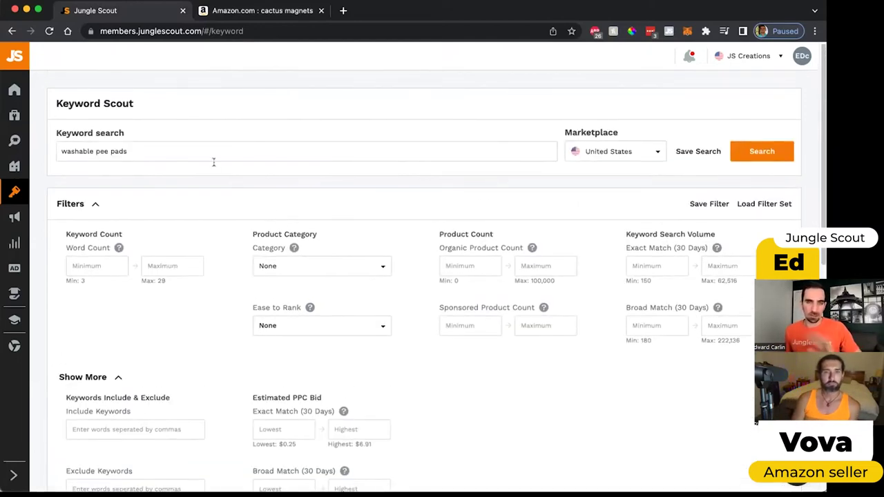
Clear the keyword search term, then open the OYEFLY 12pcs cactus magnets listing on Amazon and copy its ASIN, B08BL46CMD.
{"action": "left_click_drag", "start_coordinate": [160, 148], "coordinate": [63, 149]}
{"action": "type", "text": "w"}
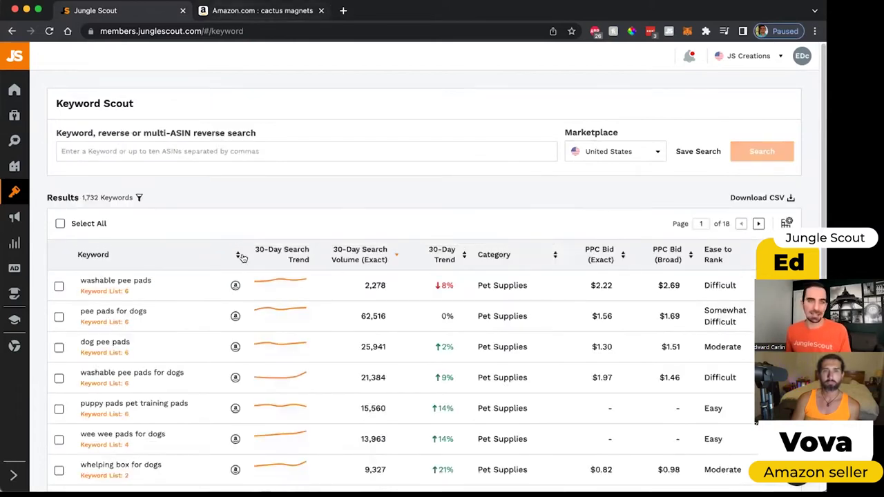
{"action": "key", "text": "ctrl+Tab"}
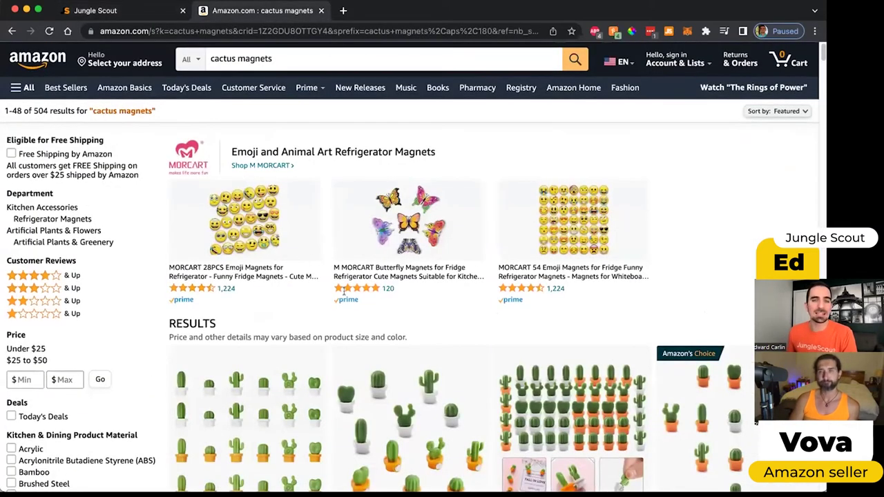
{"action": "scroll", "coordinate": [373, 325], "scroll_direction": "down", "scroll_amount": 3}
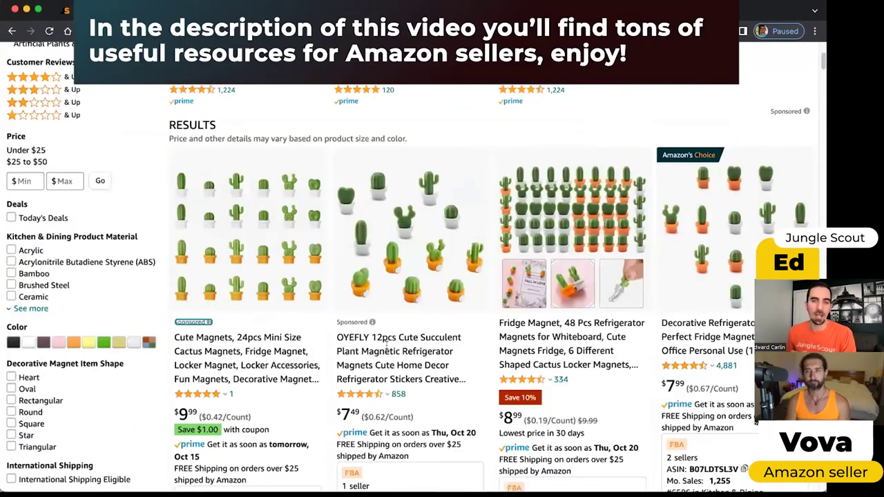
{"action": "scroll", "coordinate": [385, 339], "scroll_direction": "down", "scroll_amount": 2}
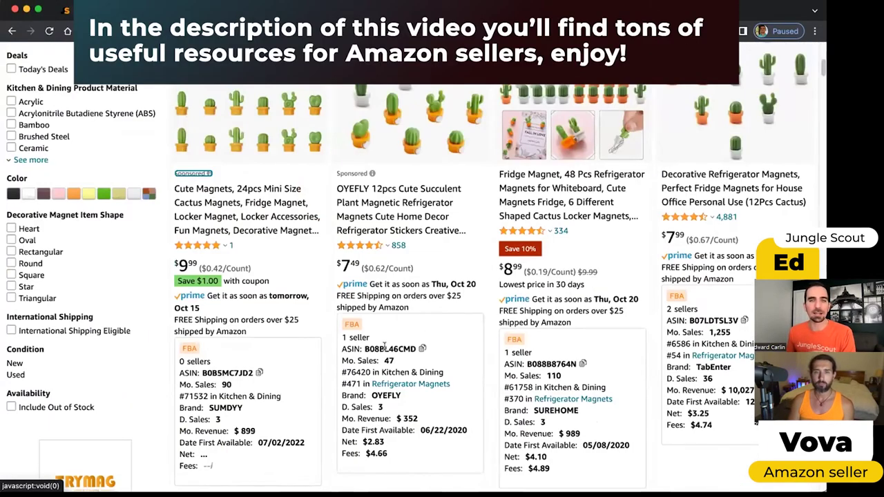
{"action": "double_click", "coordinate": [385, 349]}
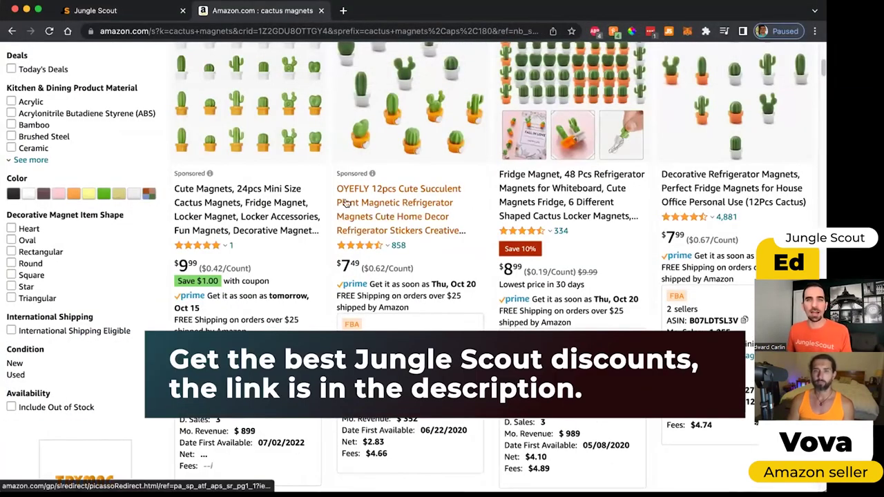
{"action": "left_click", "coordinate": [406, 201]}
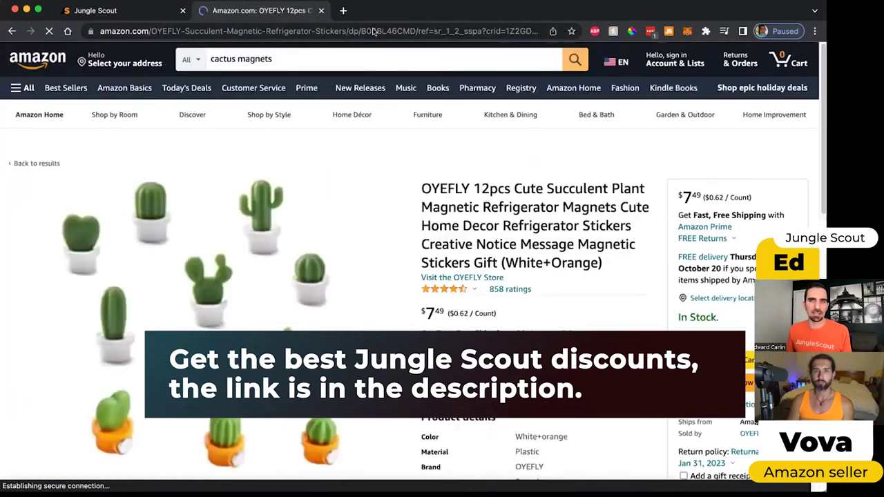
{"action": "double_click", "coordinate": [430, 30]}
{"action": "key", "text": "super+c"}
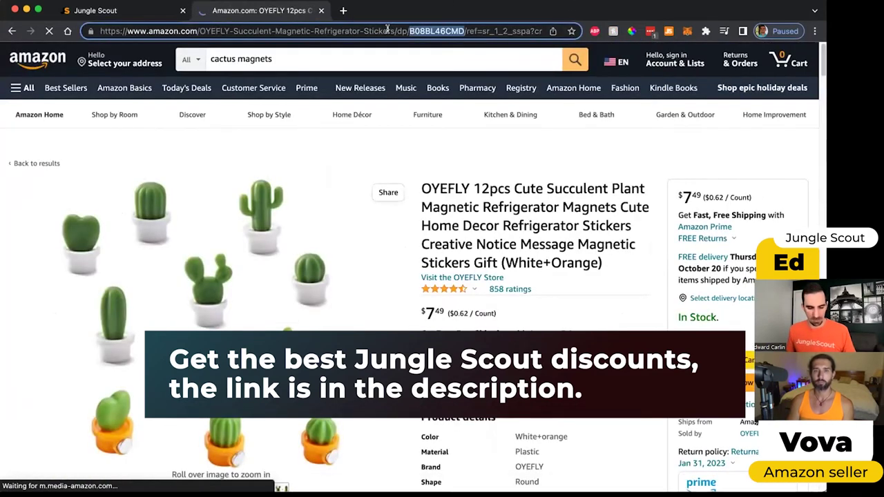
Run a reverse ASIN search for B08BL46CMD in Keyword Scout for the United States marketplace.
{"action": "left_click", "coordinate": [97, 10]}
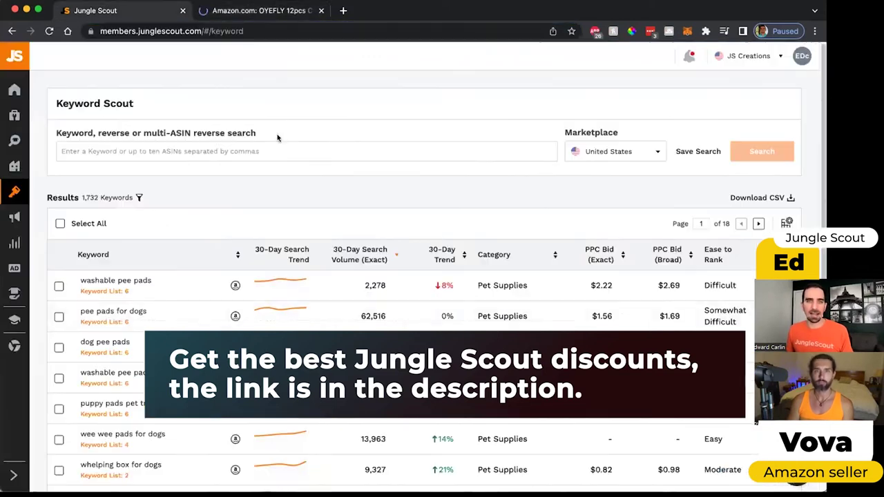
{"action": "left_click", "coordinate": [269, 151]}
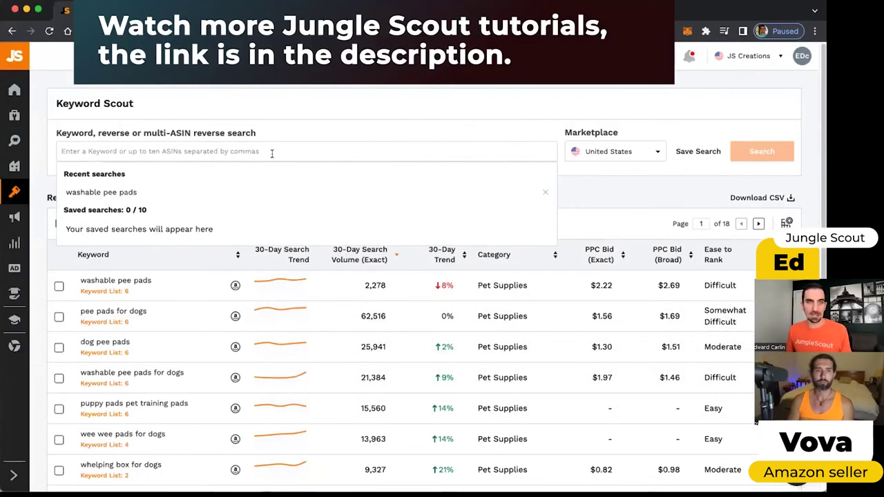
{"action": "key", "text": "super+v"}
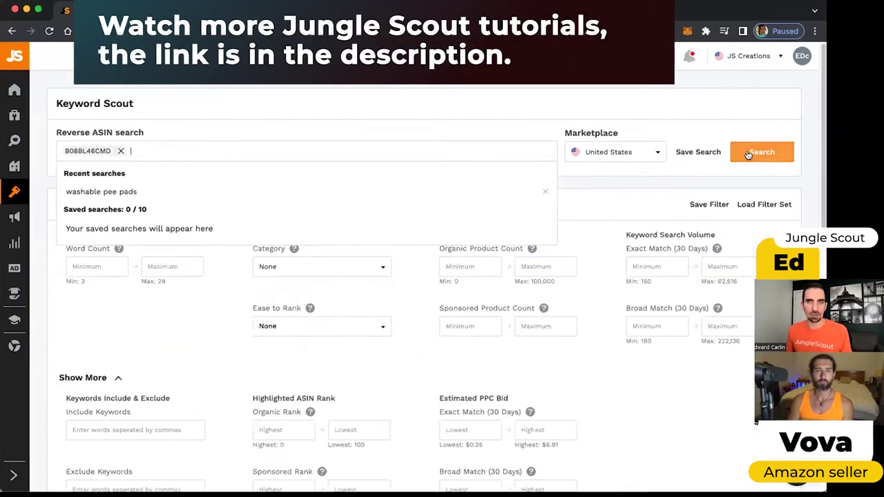
{"action": "left_click", "coordinate": [385, 182]}
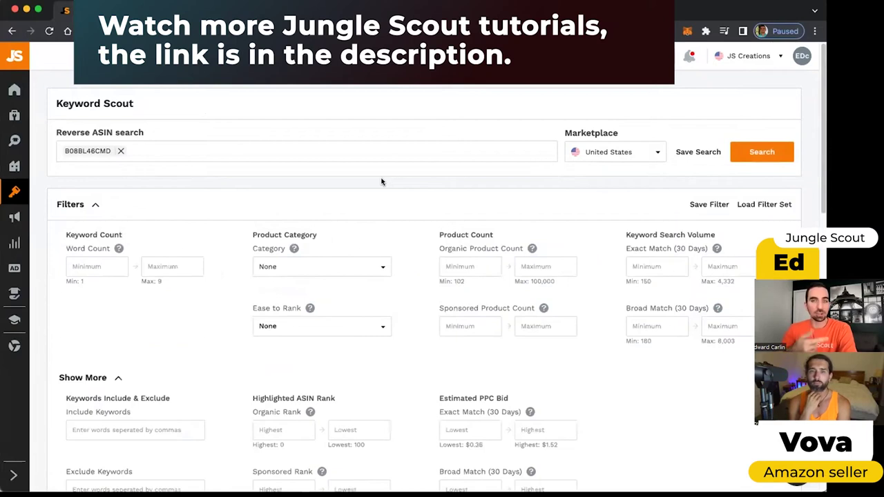
Examine the keywords found for the cactus magnets listing, with their search volumes, 30-day trends, PPC bids and ease to rank.
{"action": "scroll", "coordinate": [166, 337], "scroll_direction": "down", "scroll_amount": 5}
{"action": "scroll", "coordinate": [165, 337], "scroll_direction": "down", "scroll_amount": 5}
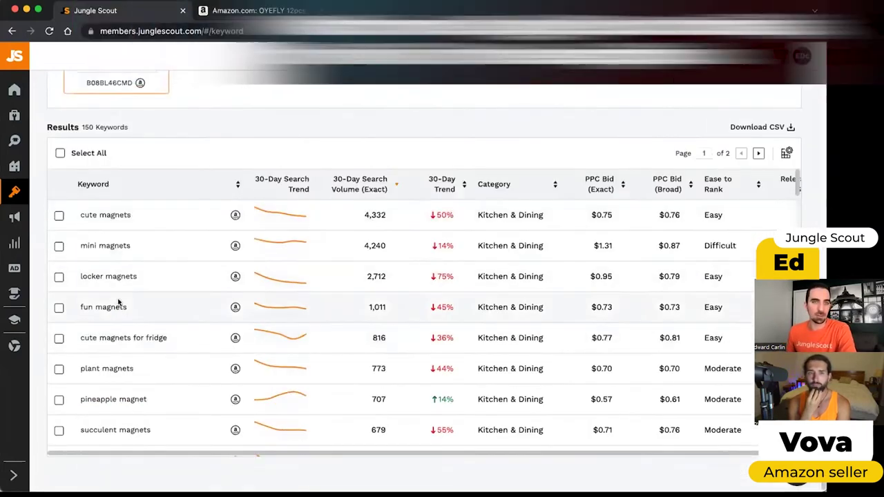
{"action": "scroll", "coordinate": [119, 302], "scroll_direction": "up", "scroll_amount": 3}
{"action": "scroll", "coordinate": [116, 301], "scroll_direction": "down", "scroll_amount": 3}
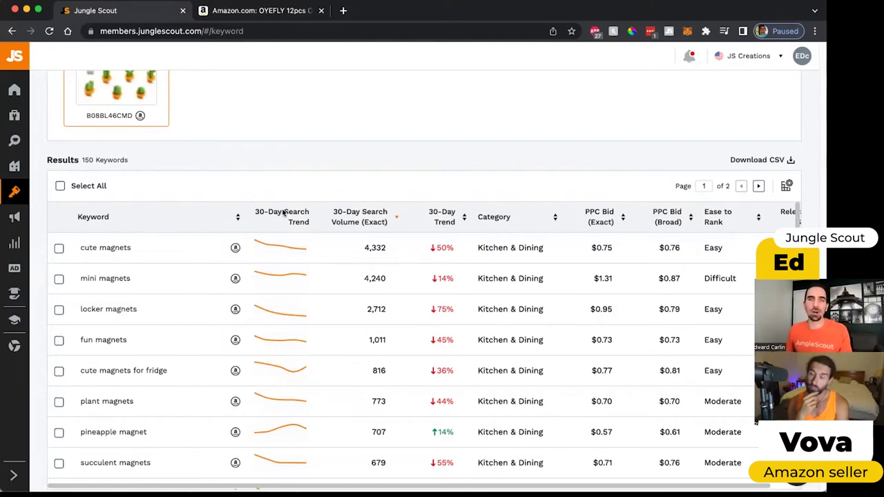
{"action": "scroll", "coordinate": [147, 287], "scroll_direction": "down", "scroll_amount": 3}
{"action": "scroll", "coordinate": [151, 296], "scroll_direction": "down", "scroll_amount": 5}
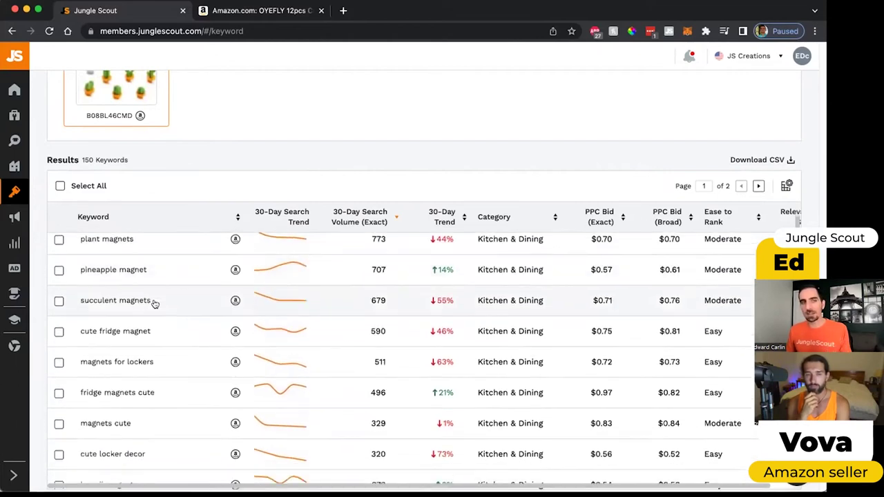
{"action": "scroll", "coordinate": [133, 299], "scroll_direction": "up", "scroll_amount": 3}
{"action": "scroll", "coordinate": [99, 300], "scroll_direction": "down", "scroll_amount": 2}
{"action": "scroll", "coordinate": [103, 330], "scroll_direction": "down", "scroll_amount": 1}
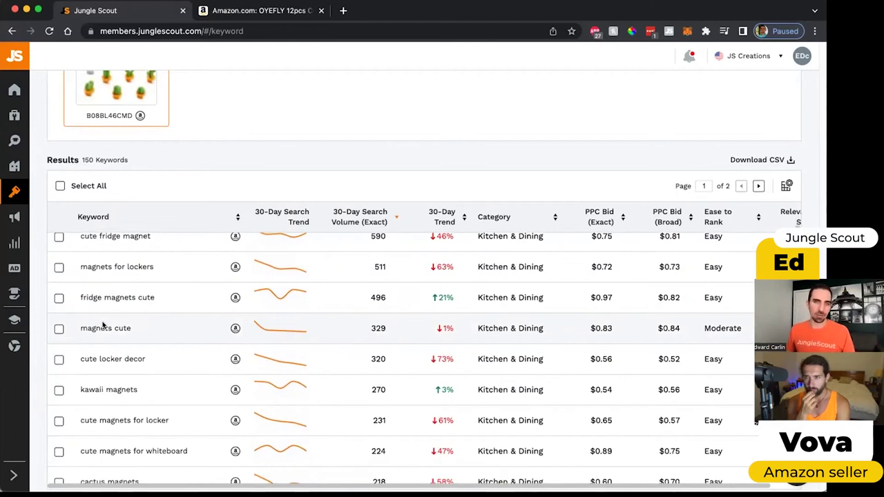
{"action": "scroll", "coordinate": [134, 319], "scroll_direction": "up", "scroll_amount": 4}
{"action": "scroll", "coordinate": [134, 321], "scroll_direction": "up", "scroll_amount": 3}
{"action": "scroll", "coordinate": [187, 218], "scroll_direction": "up", "scroll_amount": 2}
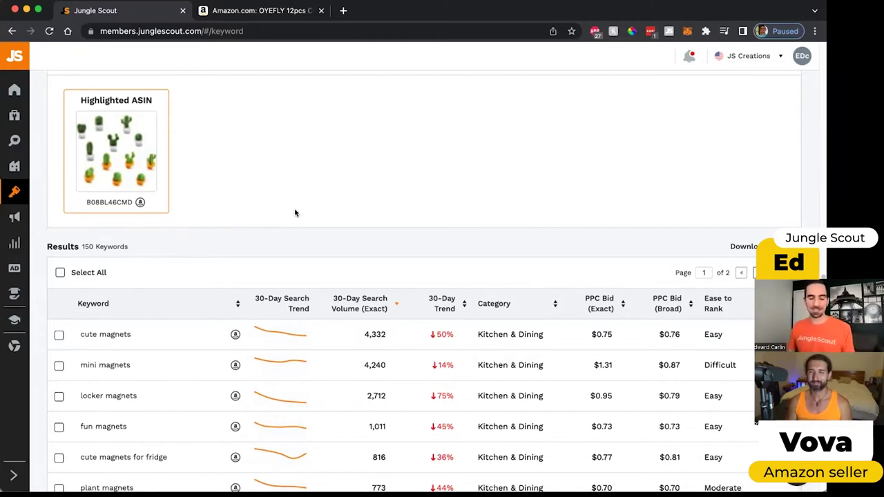
Add the ASINs of two competing cactus magnet listings from Amazon, B088B8764N and B07LDTSL3V, to the reverse ASIN search.
{"action": "scroll", "coordinate": [295, 214], "scroll_direction": "up", "scroll_amount": 1}
{"action": "scroll", "coordinate": [295, 216], "scroll_direction": "up", "scroll_amount": 10}
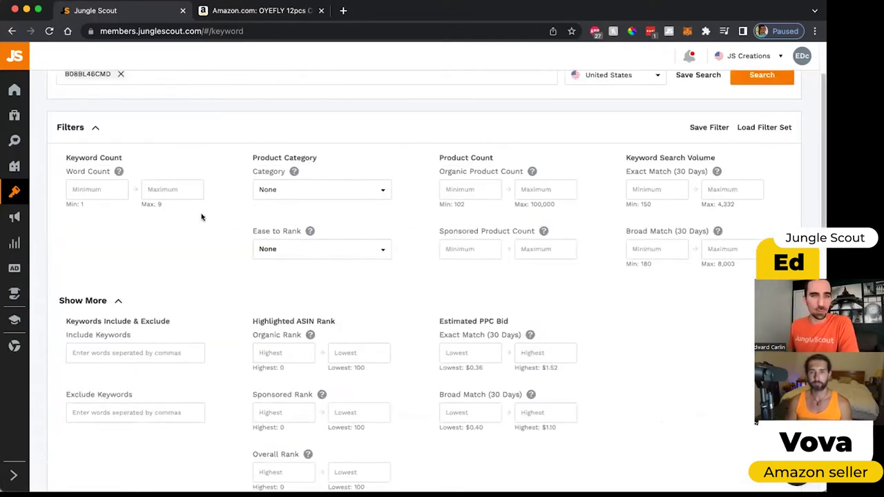
{"action": "scroll", "coordinate": [199, 217], "scroll_direction": "up", "scroll_amount": 3}
{"action": "left_click", "coordinate": [249, 10]}
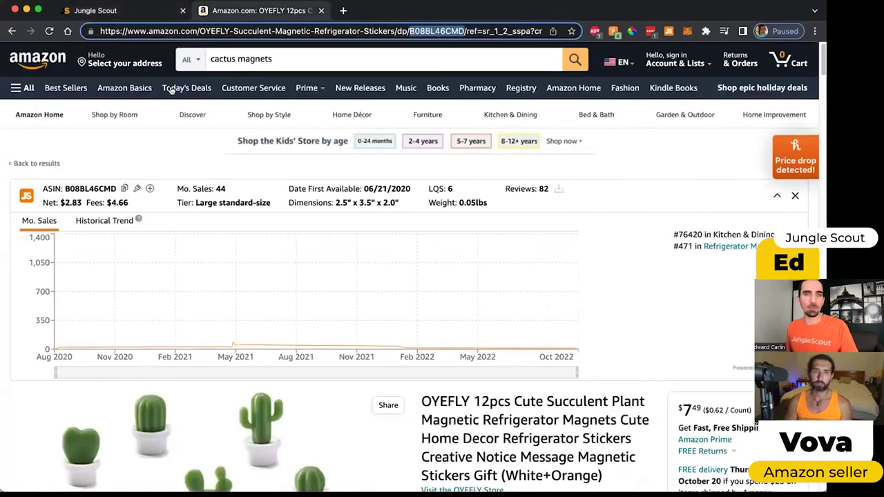
{"action": "left_click", "coordinate": [11, 32]}
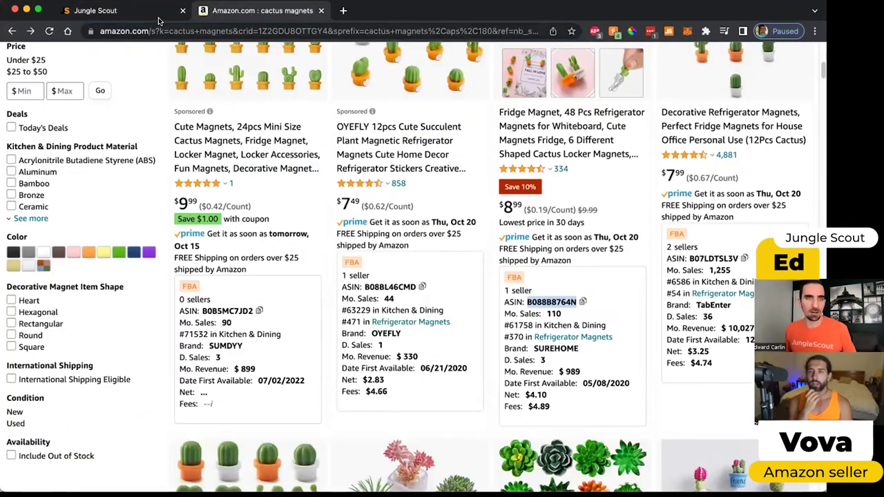
{"action": "left_click", "coordinate": [152, 11]}
{"action": "left_click", "coordinate": [197, 147]}
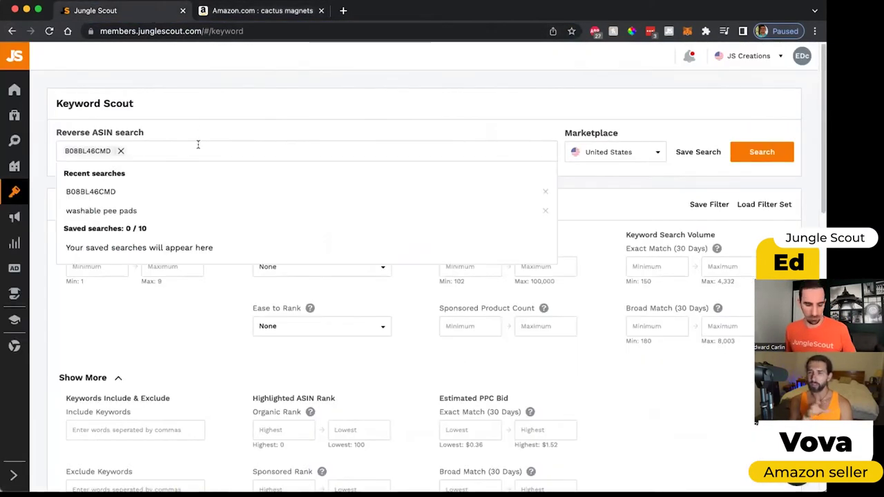
{"action": "key", "text": "ctrl+Tab"}
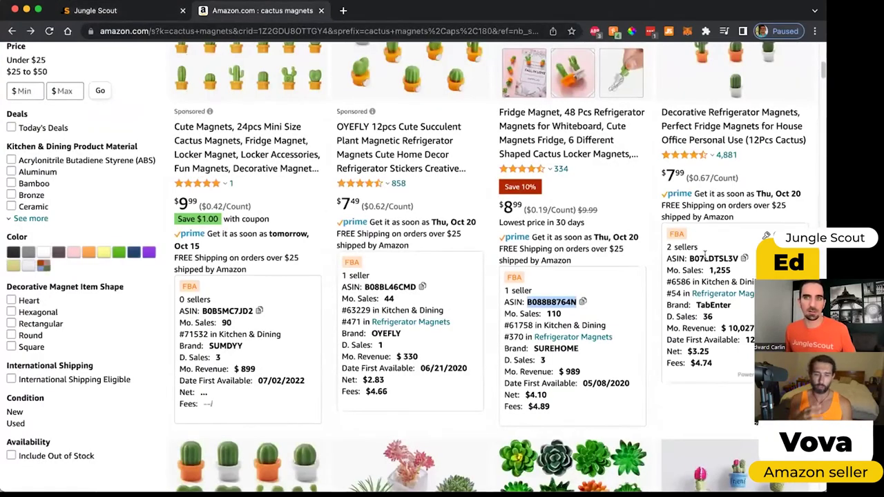
{"action": "double_click", "coordinate": [705, 259]}
{"action": "key", "text": "ctrl+c"}
{"action": "key", "text": "ctrl+shift+Tab"}
{"action": "key", "text": "ctrl+v"}
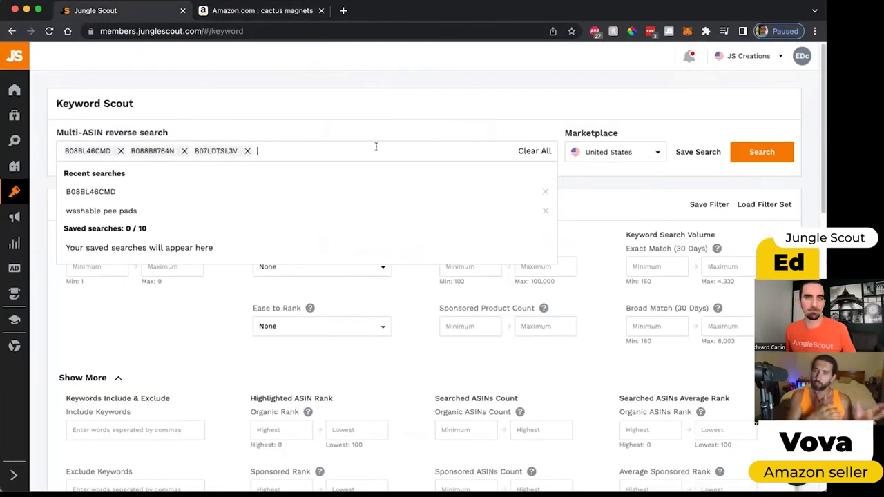
Run the multi-ASIN reverse search and look over the available keyword filters, including searched ASINs count and average rank.
{"action": "key", "text": "Return"}
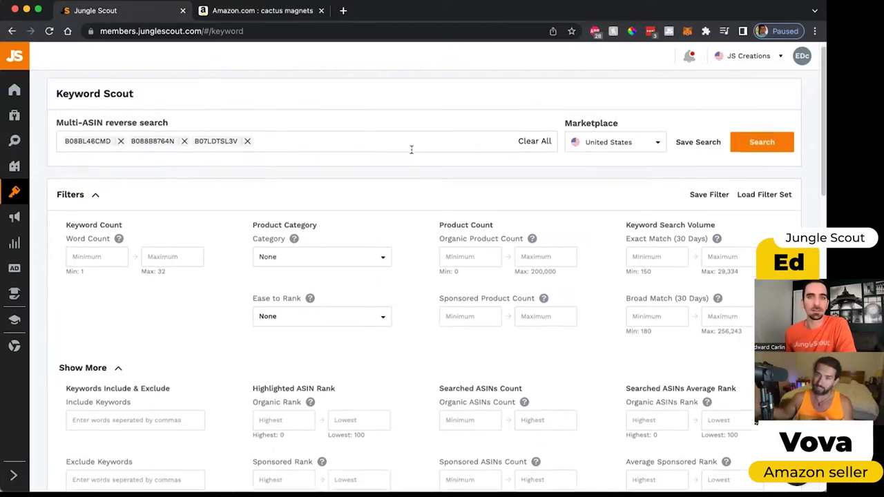
{"action": "scroll", "coordinate": [413, 149], "scroll_direction": "down", "scroll_amount": 3}
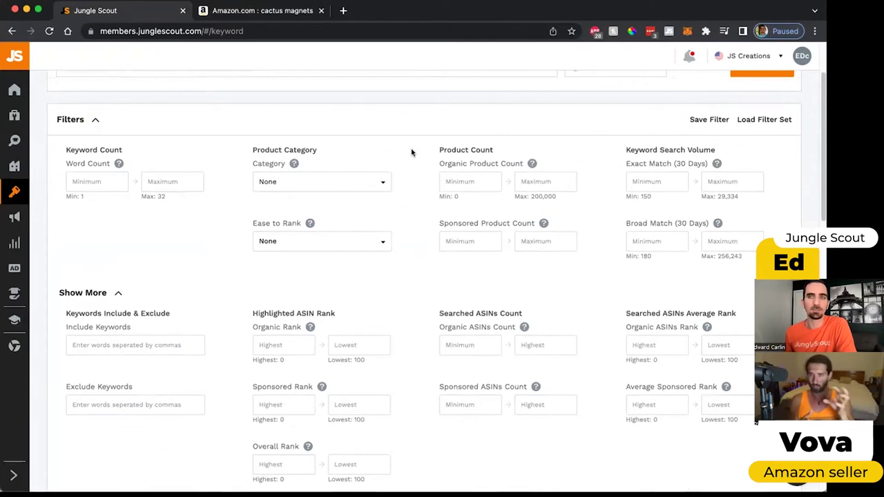
{"action": "scroll", "coordinate": [411, 153], "scroll_direction": "down", "scroll_amount": 1}
{"action": "scroll", "coordinate": [412, 153], "scroll_direction": "up", "scroll_amount": 3}
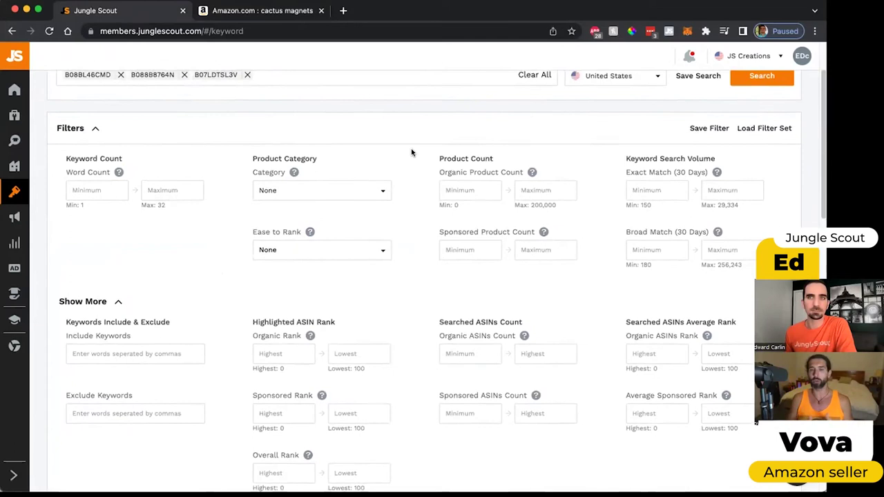
Look over the keyword filters and the search preview comparing the highlighted ASIN B08BL46CMD with its two competitors.
{"action": "scroll", "coordinate": [426, 207], "scroll_direction": "down", "scroll_amount": 1}
{"action": "scroll", "coordinate": [428, 233], "scroll_direction": "down", "scroll_amount": 5}
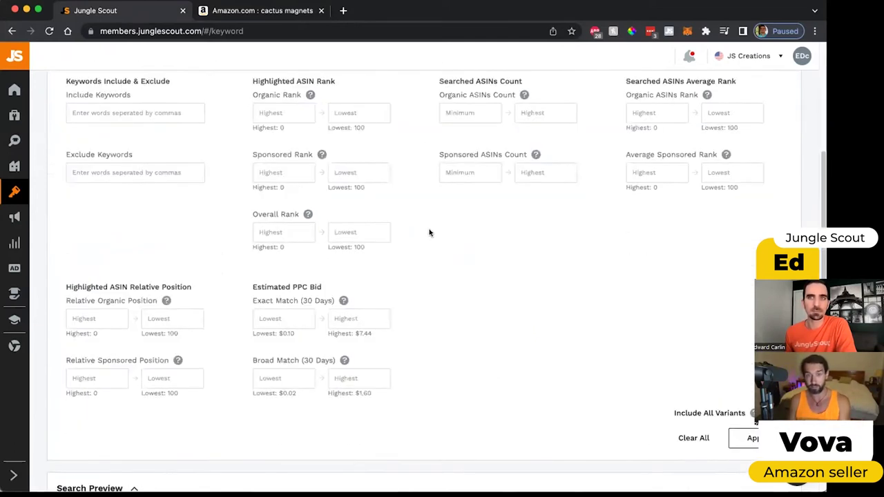
{"action": "scroll", "coordinate": [443, 198], "scroll_direction": "down", "scroll_amount": 6}
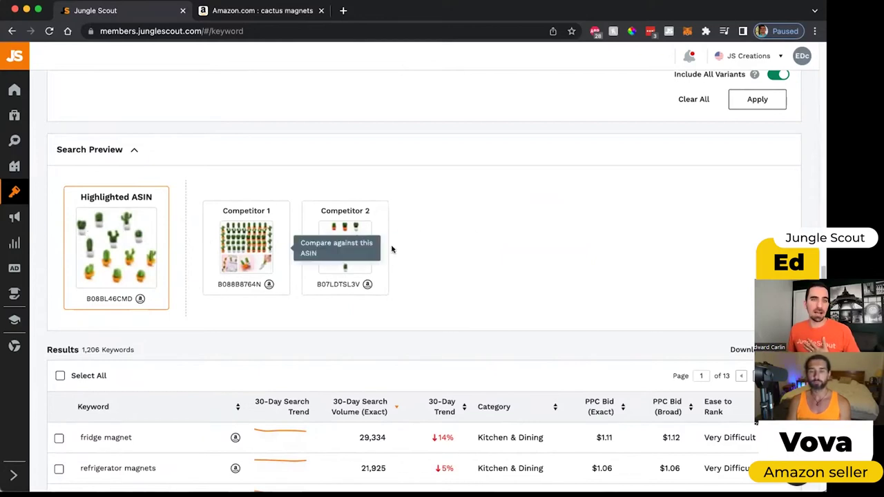
{"action": "scroll", "coordinate": [242, 221], "scroll_direction": "down", "scroll_amount": 1}
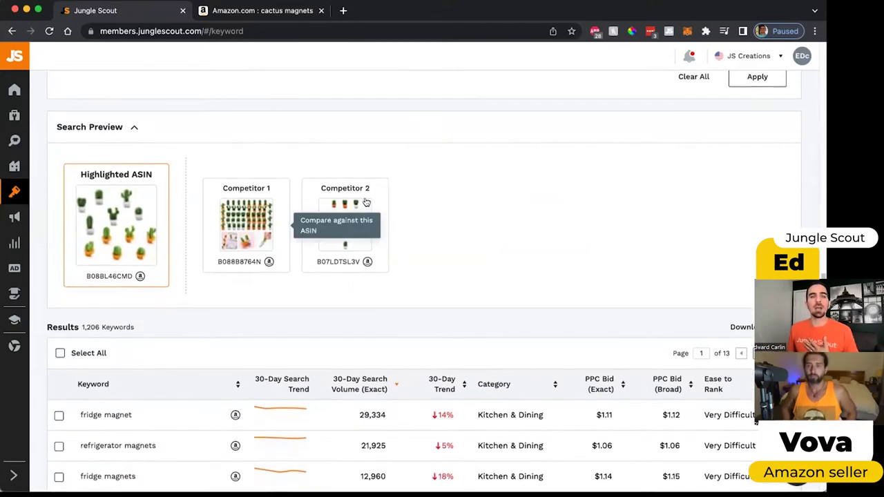
{"action": "scroll", "coordinate": [180, 390], "scroll_direction": "down", "scroll_amount": 1}
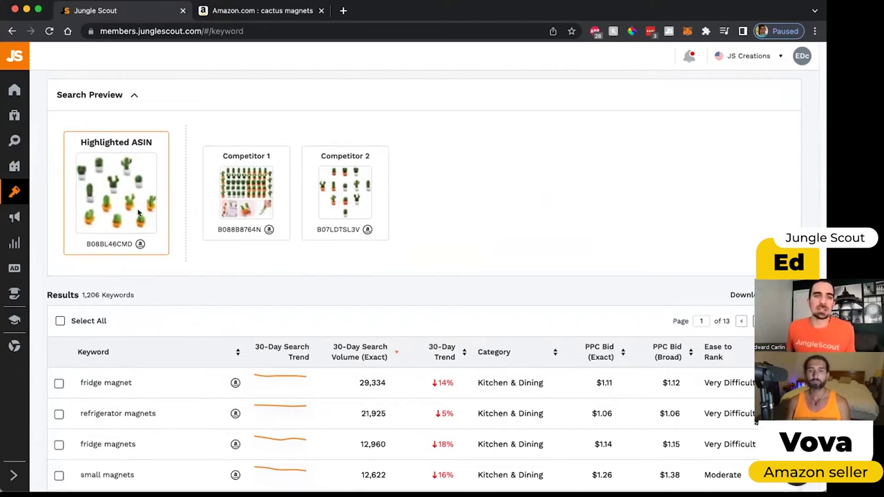
{"action": "scroll", "coordinate": [423, 207], "scroll_direction": "up", "scroll_amount": 5}
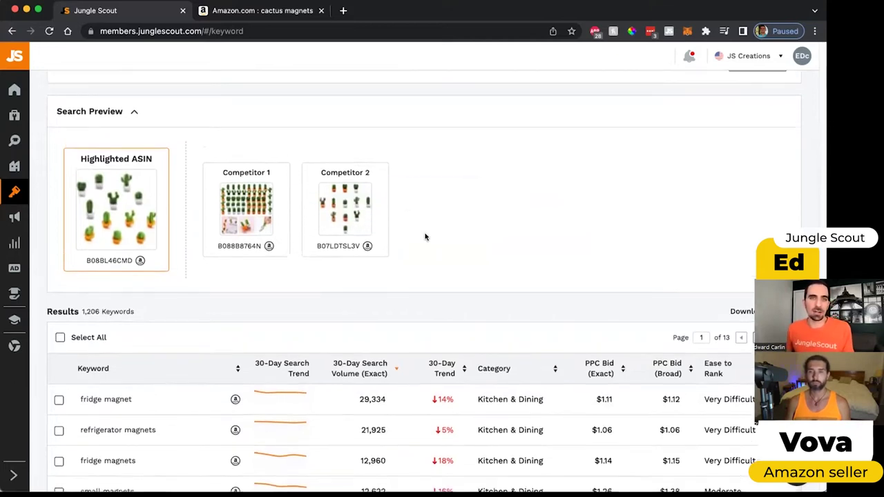
{"action": "scroll", "coordinate": [419, 201], "scroll_direction": "up", "scroll_amount": 5}
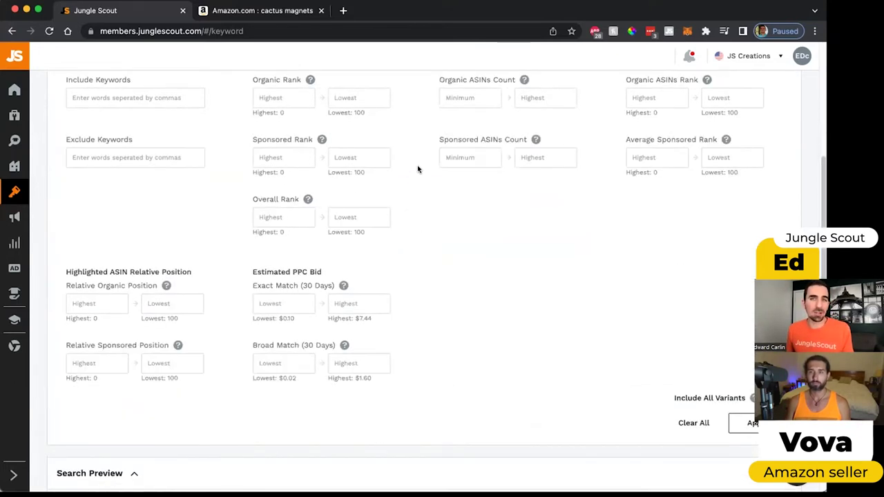
{"action": "scroll", "coordinate": [165, 121], "scroll_direction": "up", "scroll_amount": 5}
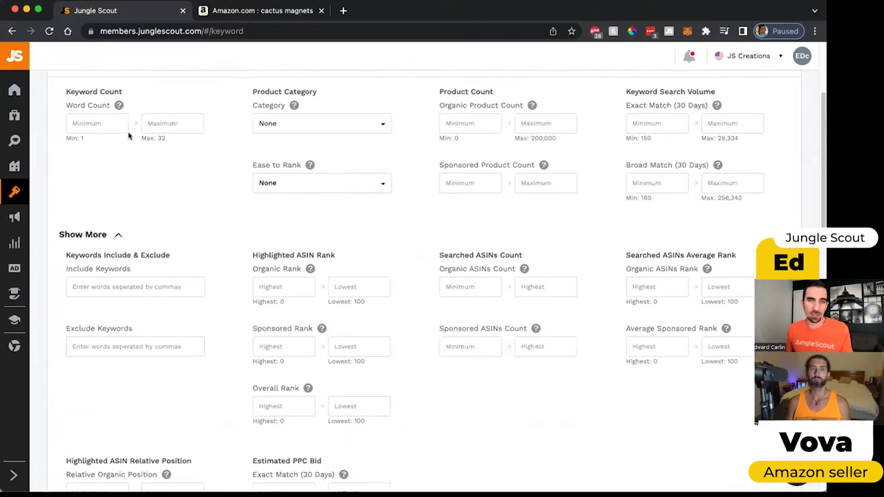
Examine the filters for highlighted ASIN rank, searched ASINs count and searched ASINs average rank, reading the explanation of Organic ASINs Rank.
{"action": "scroll", "coordinate": [117, 140], "scroll_direction": "down", "scroll_amount": 3}
{"action": "scroll", "coordinate": [104, 142], "scroll_direction": "up", "scroll_amount": 2}
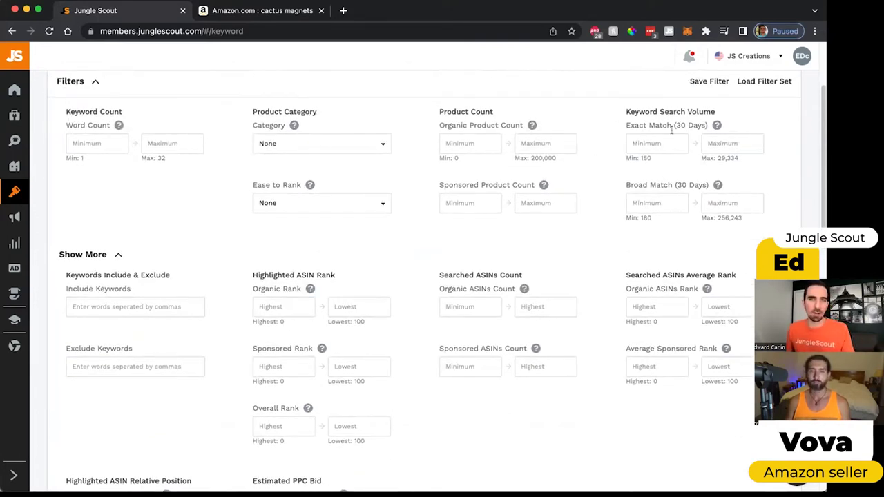
{"action": "scroll", "coordinate": [573, 207], "scroll_direction": "down", "scroll_amount": 3}
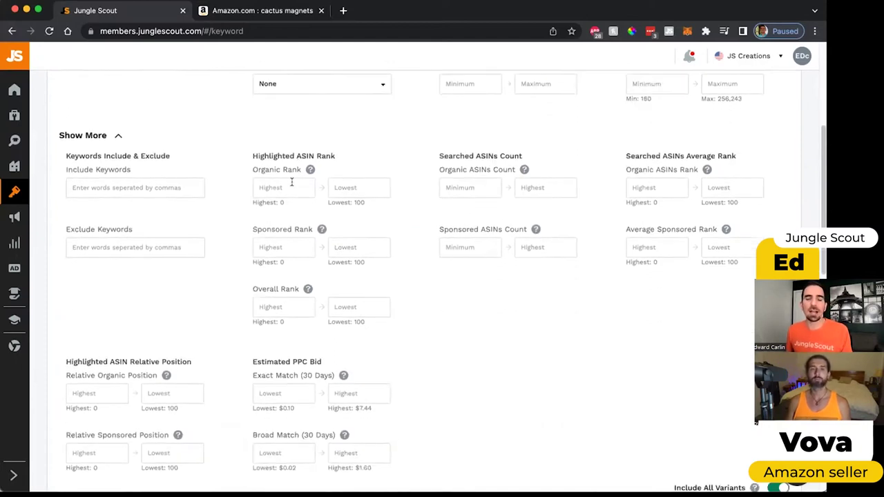
{"action": "left_click", "coordinate": [282, 188]}
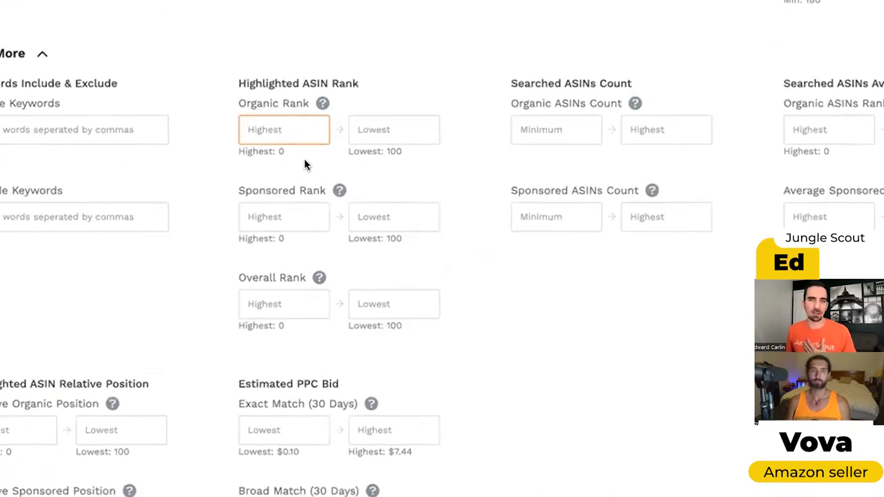
{"action": "left_click", "coordinate": [540, 130]}
{"action": "mouse_move", "coordinate": [631, 104]}
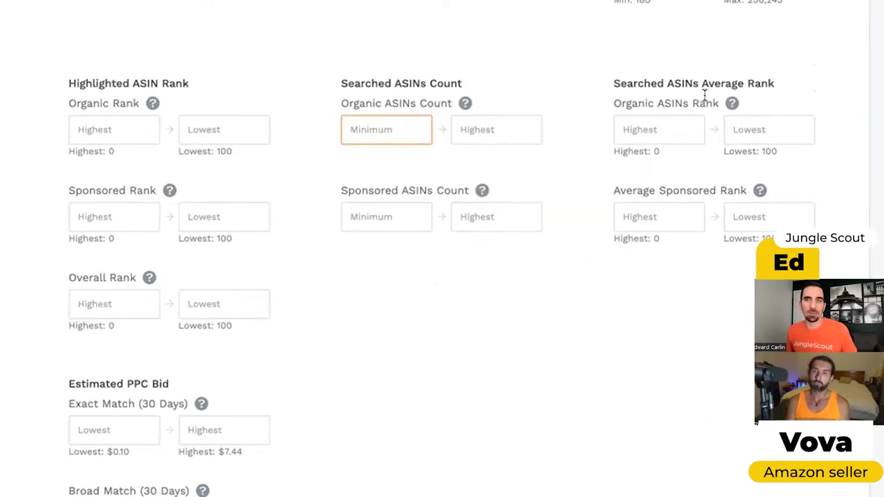
{"action": "mouse_move", "coordinate": [728, 103]}
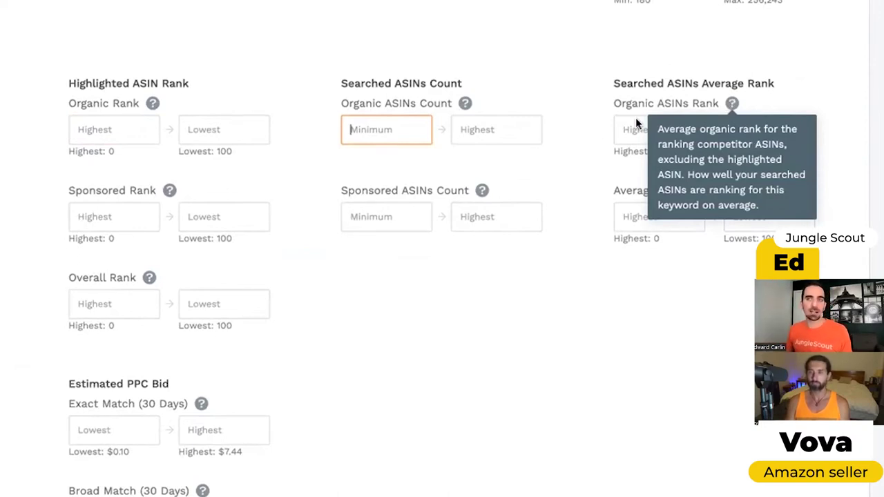
Review the Highlighted ASIN Relative Position and Estimated PPC Bid filters, and go back over the whole filter set.
{"action": "scroll", "coordinate": [481, 323], "scroll_direction": "down", "scroll_amount": 2}
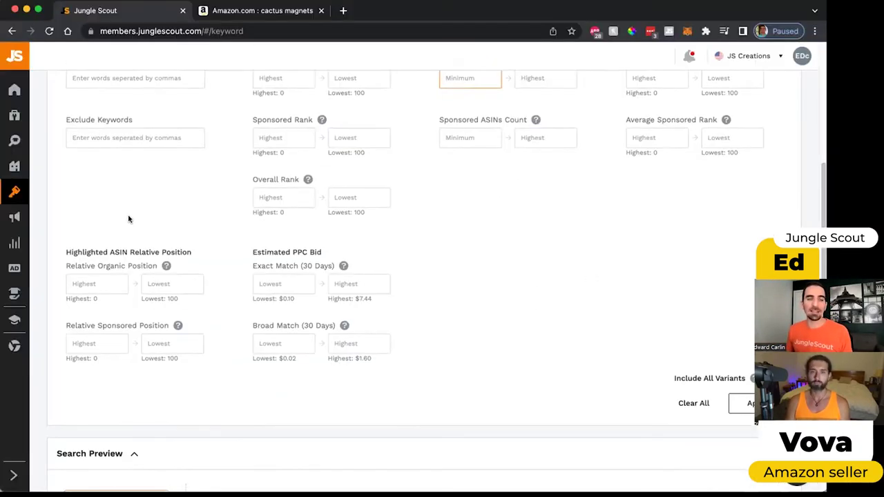
{"action": "scroll", "coordinate": [127, 219], "scroll_direction": "down", "scroll_amount": 2}
{"action": "scroll", "coordinate": [128, 186], "scroll_direction": "down", "scroll_amount": 2}
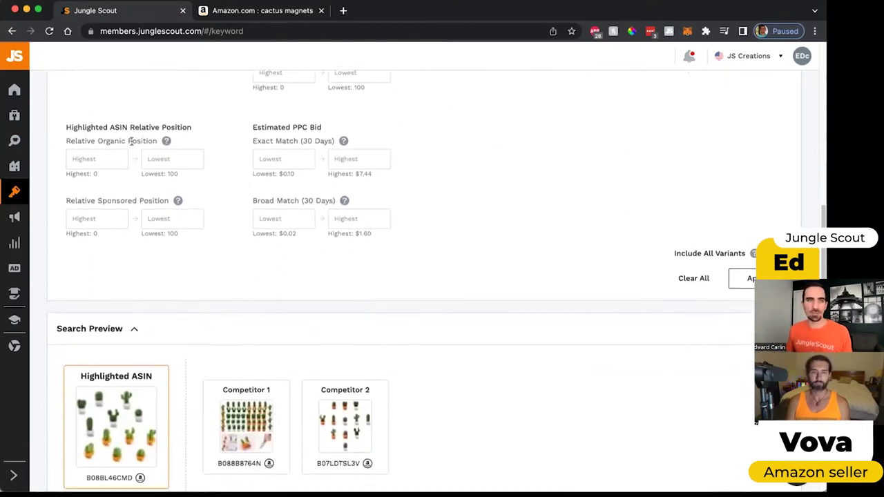
{"action": "scroll", "coordinate": [124, 310], "scroll_direction": "down", "scroll_amount": 1}
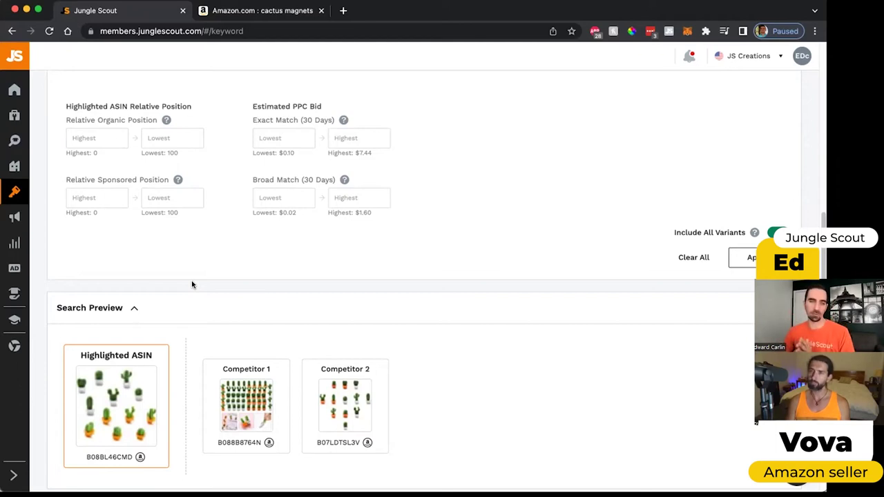
{"action": "scroll", "coordinate": [192, 280], "scroll_direction": "up", "scroll_amount": 10}
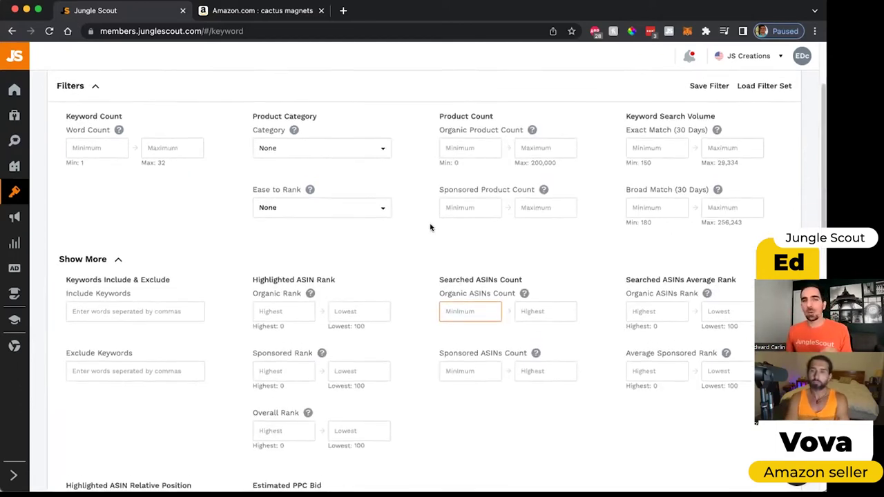
{"action": "scroll", "coordinate": [415, 224], "scroll_direction": "up", "scroll_amount": 3}
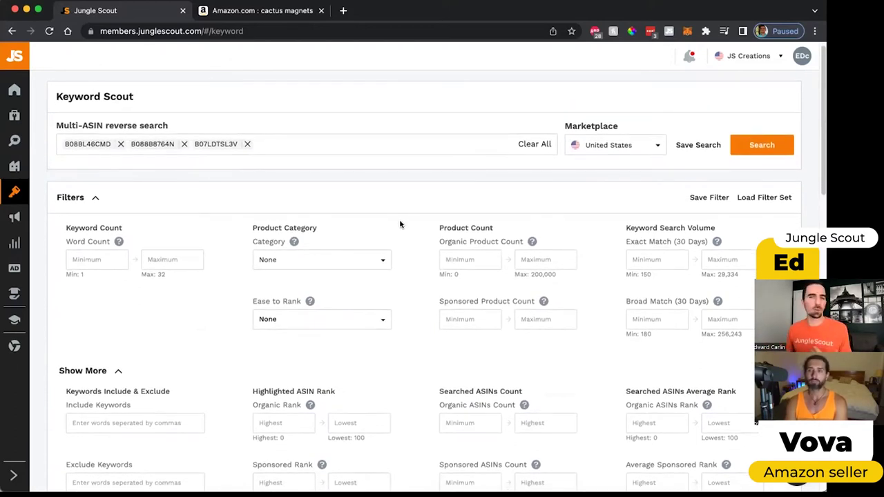
{"action": "scroll", "coordinate": [401, 229], "scroll_direction": "down", "scroll_amount": 7}
{"action": "scroll", "coordinate": [402, 228], "scroll_direction": "up", "scroll_amount": 4}
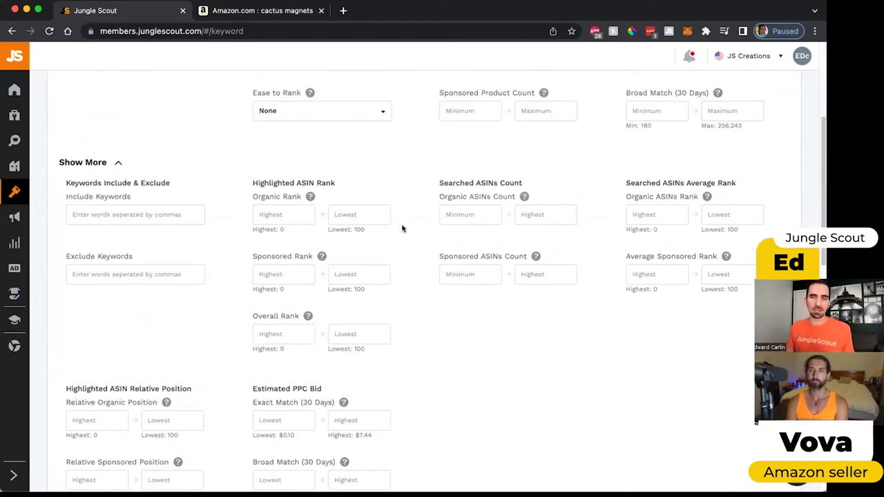
{"action": "scroll", "coordinate": [402, 228], "scroll_direction": "up", "scroll_amount": 4}
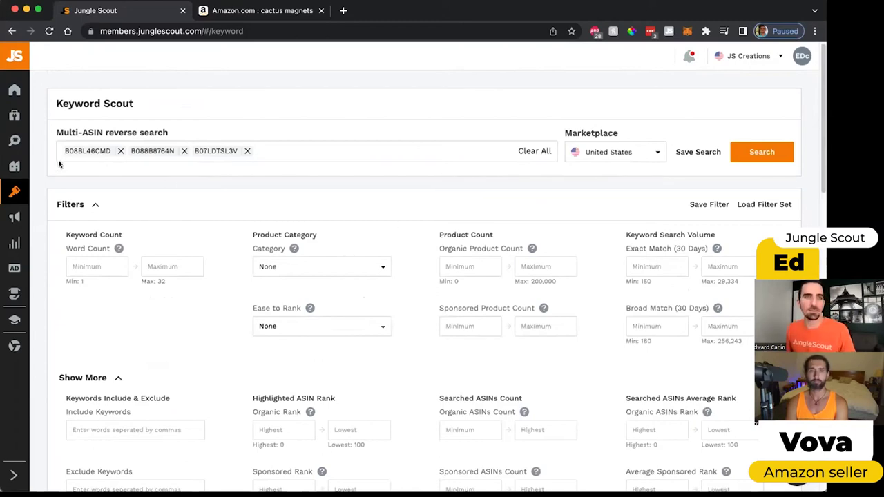
Open Keyword Lists and examine the saved Cat Toys list with its search volumes, trends and PPC bids.
{"action": "left_click", "coordinate": [54, 227]}
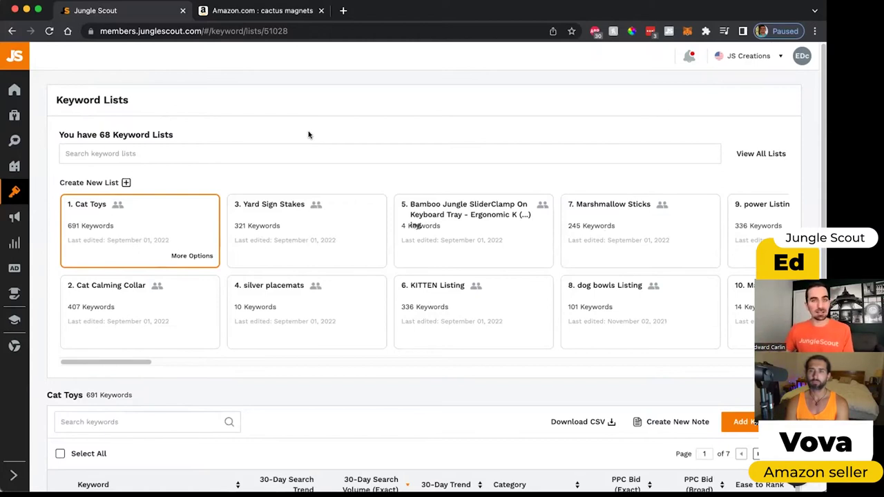
{"action": "scroll", "coordinate": [414, 207], "scroll_direction": "down", "scroll_amount": 2}
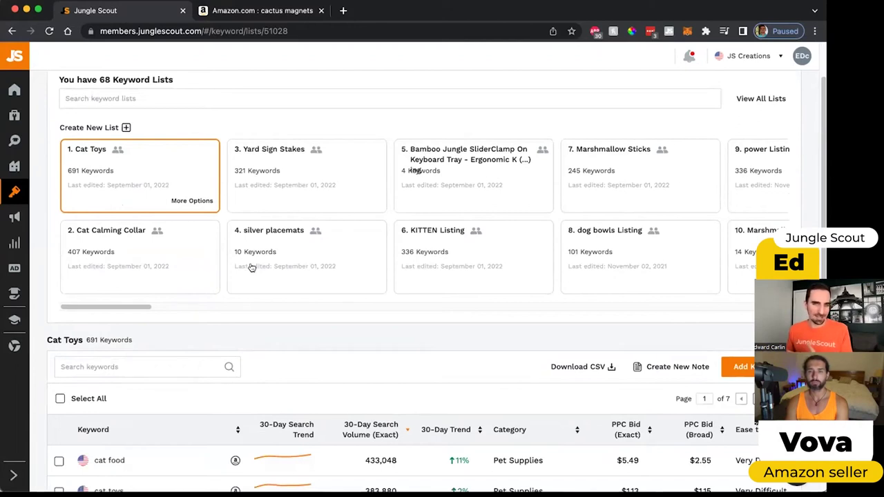
{"action": "scroll", "coordinate": [252, 261], "scroll_direction": "down", "scroll_amount": 1}
{"action": "scroll", "coordinate": [81, 212], "scroll_direction": "down", "scroll_amount": 4}
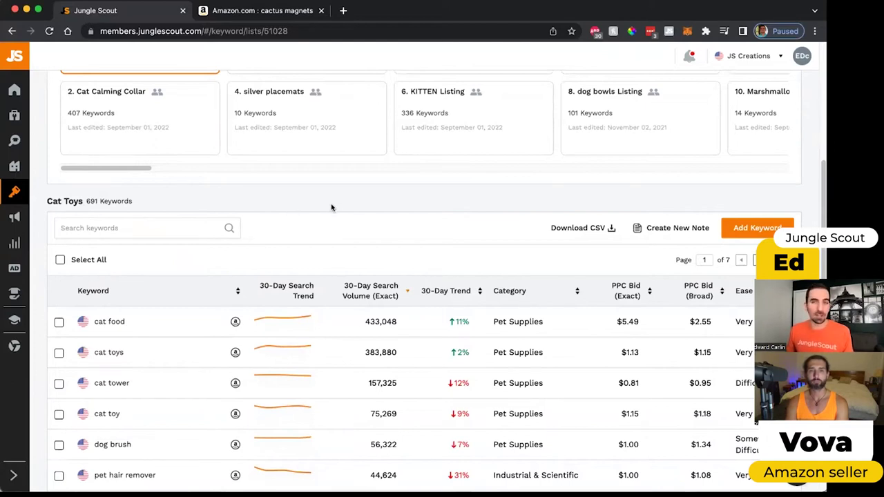
{"action": "scroll", "coordinate": [335, 205], "scroll_direction": "down", "scroll_amount": 1}
{"action": "scroll", "coordinate": [339, 206], "scroll_direction": "down", "scroll_amount": 3}
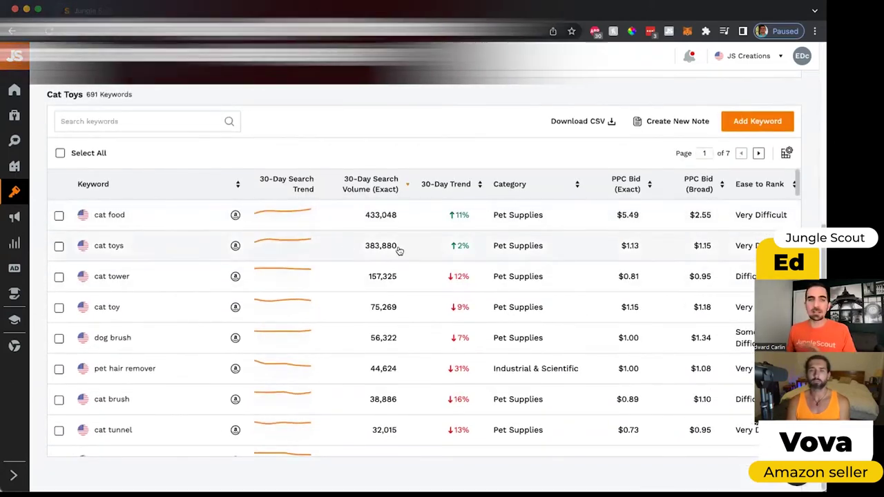
{"action": "scroll", "coordinate": [498, 276], "scroll_direction": "up", "scroll_amount": 1}
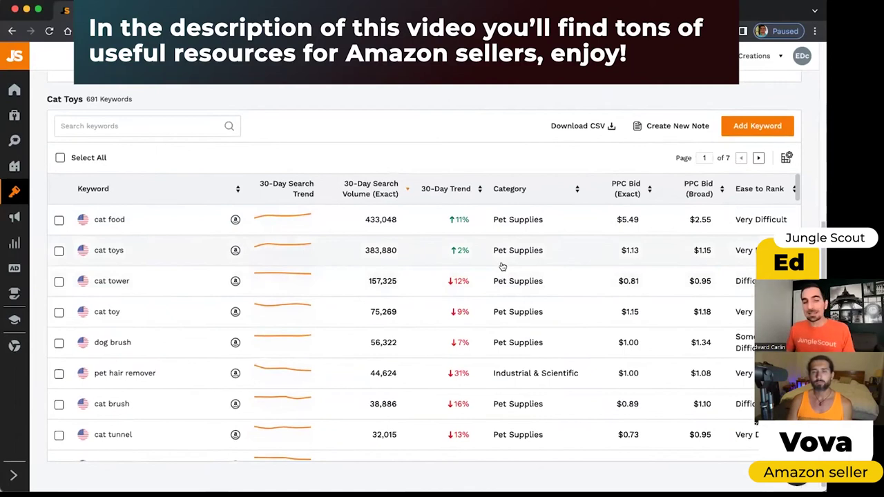
{"action": "scroll", "coordinate": [420, 310], "scroll_direction": "up", "scroll_amount": 6}
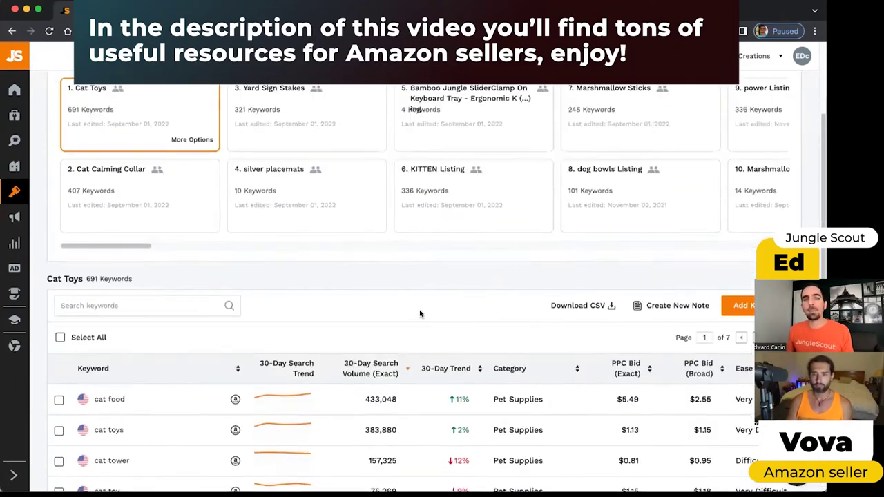
{"action": "scroll", "coordinate": [268, 228], "scroll_direction": "up", "scroll_amount": 3}
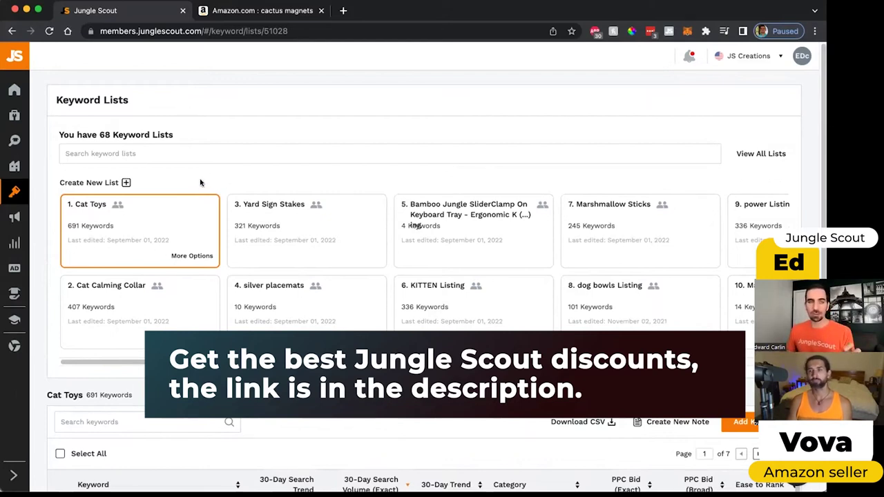
Open the Listing Builder from the keyword tools.
{"action": "scroll", "coordinate": [255, 170], "scroll_direction": "down", "scroll_amount": 1}
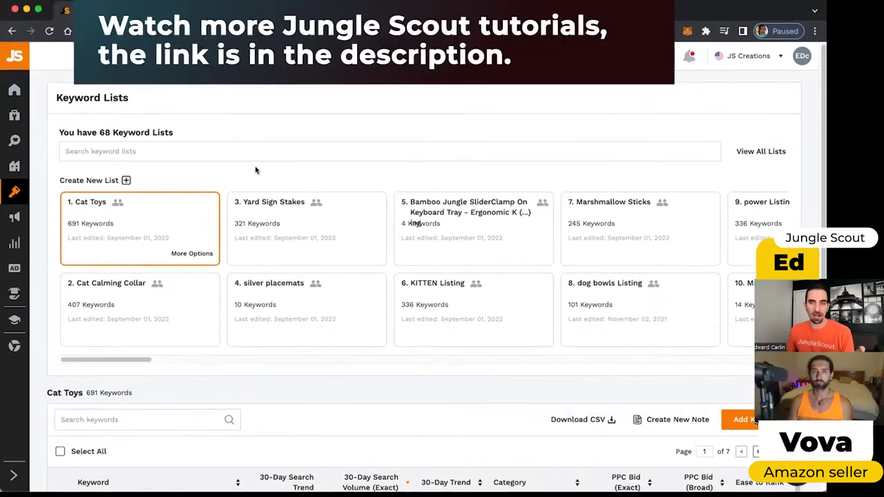
{"action": "scroll", "coordinate": [324, 321], "scroll_direction": "down", "scroll_amount": 1}
{"action": "scroll", "coordinate": [324, 322], "scroll_direction": "right", "scroll_amount": 20}
{"action": "scroll", "coordinate": [361, 206], "scroll_direction": "left", "scroll_amount": 20}
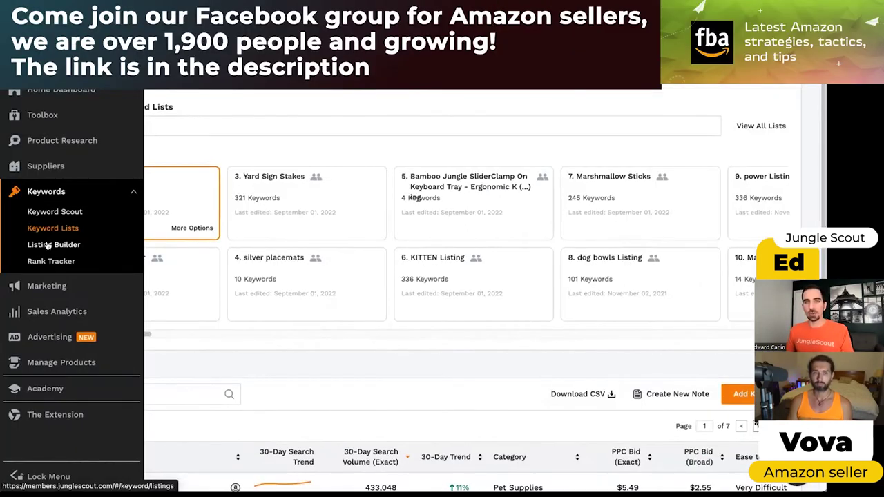
{"action": "left_click", "coordinate": [47, 245]}
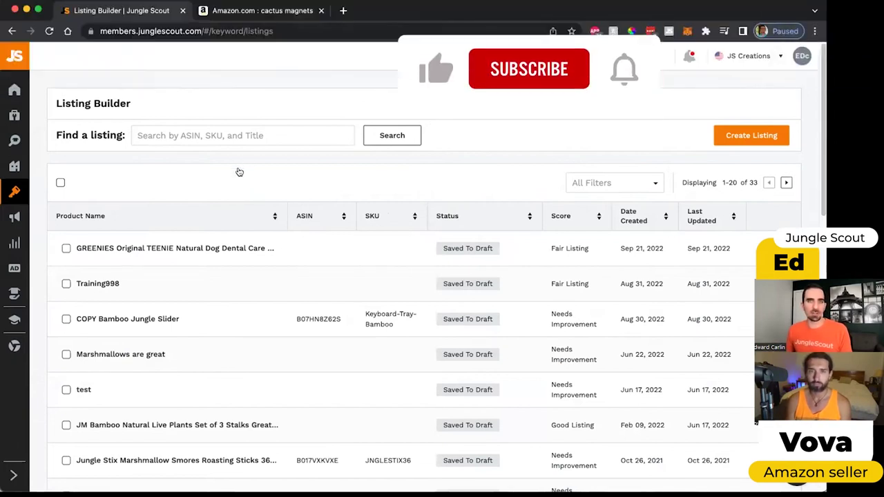
Switch to the Amazon cactus magnets results and open the sponsored 24pcs Mini Size Cactus Magnets listing.
{"action": "key", "text": "ctrl+Tab"}
{"action": "scroll", "coordinate": [211, 315], "scroll_direction": "up", "scroll_amount": 1}
{"action": "scroll", "coordinate": [211, 316], "scroll_direction": "up", "scroll_amount": 3}
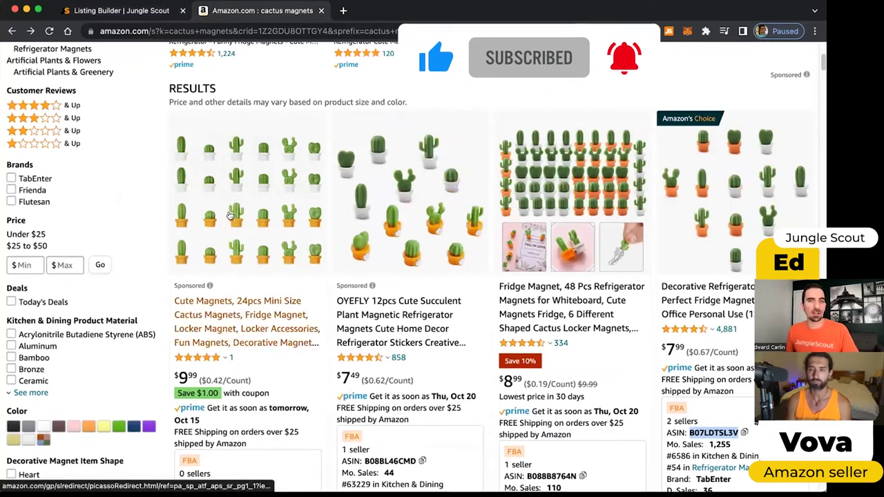
{"action": "left_click", "coordinate": [268, 329]}
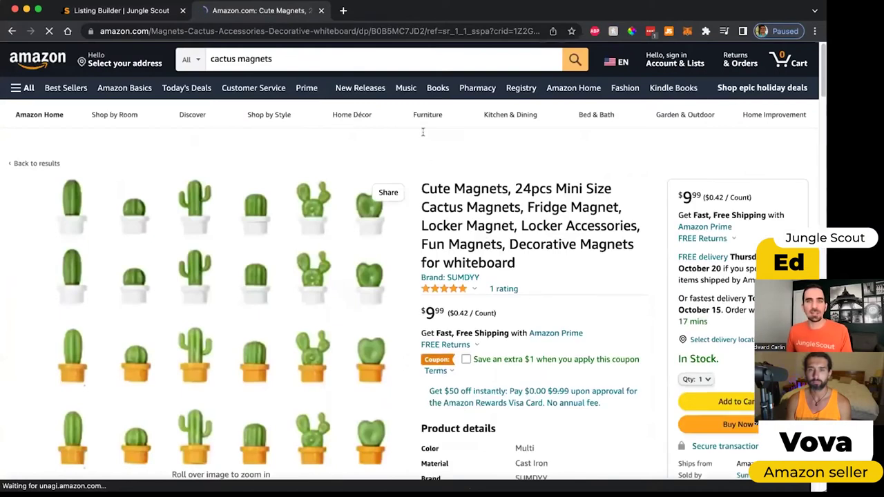
Look through the listing's product details and highlight its feature bullet points from [PACKAGING] to [GIFT FRIENDLY].
{"action": "scroll", "coordinate": [470, 297], "scroll_direction": "down", "scroll_amount": 3}
{"action": "scroll", "coordinate": [480, 272], "scroll_direction": "down", "scroll_amount": 3}
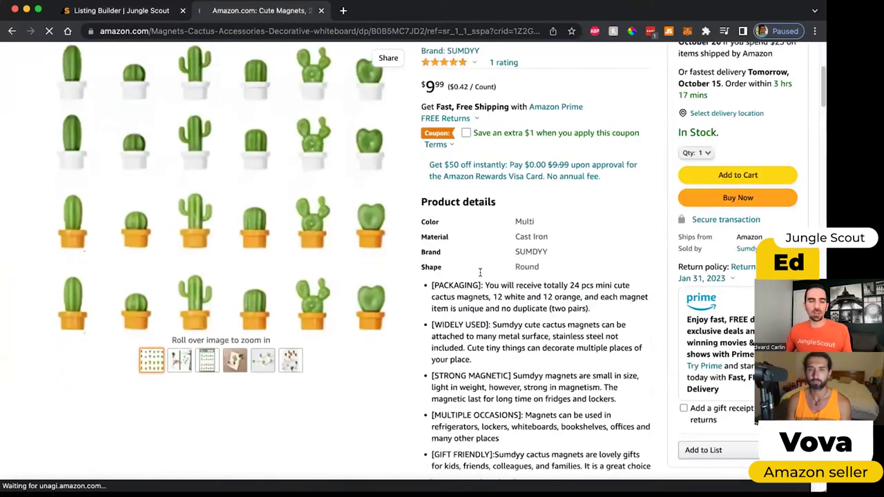
{"action": "scroll", "coordinate": [480, 272], "scroll_direction": "down", "scroll_amount": 7}
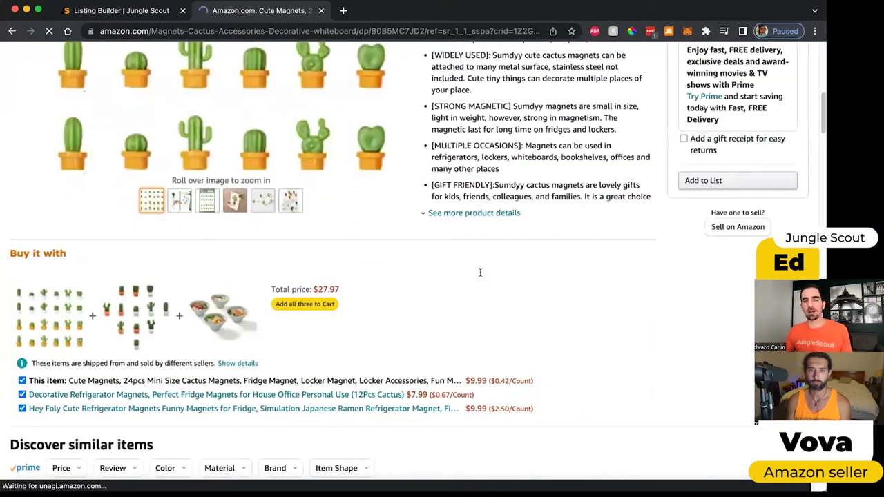
{"action": "scroll", "coordinate": [480, 272], "scroll_direction": "up", "scroll_amount": 5}
{"action": "left_click_drag", "start_coordinate": [424, 189], "coordinate": [541, 385]}
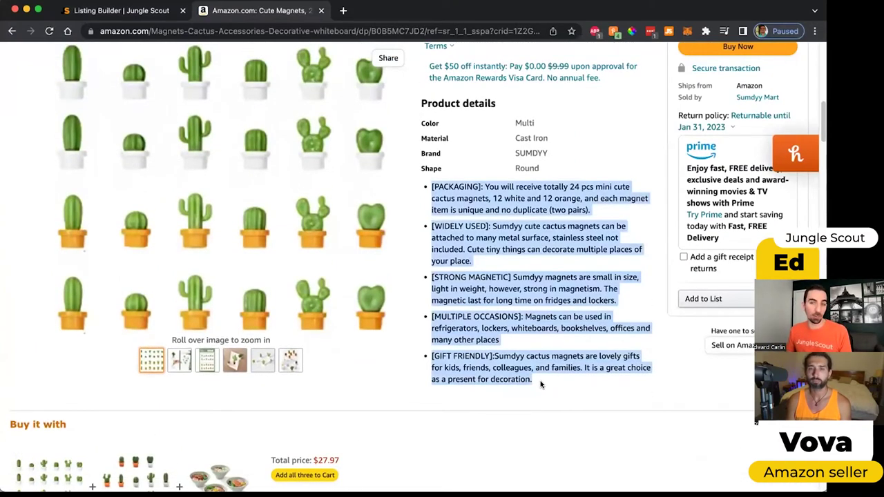
{"action": "left_click", "coordinate": [541, 385]}
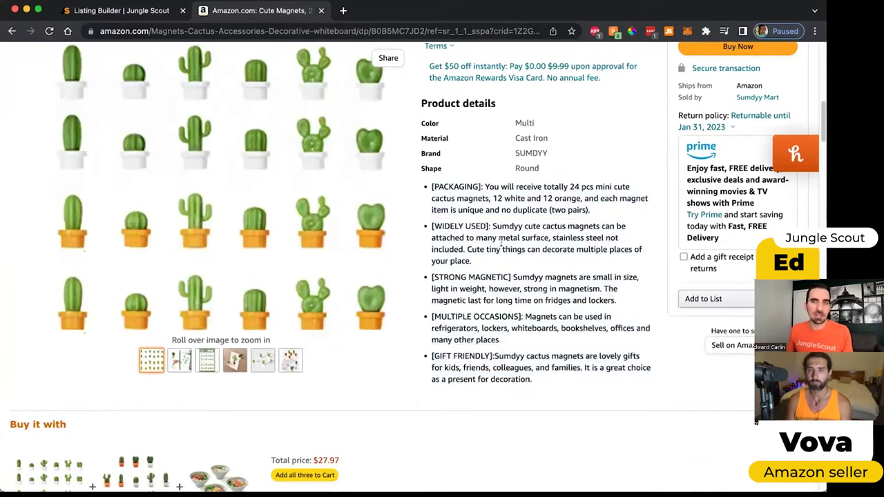
Look over the cactus magnets listing's title, feature bullet points, Buy it with bundle and similar items.
{"action": "scroll", "coordinate": [527, 239], "scroll_direction": "down", "scroll_amount": 10}
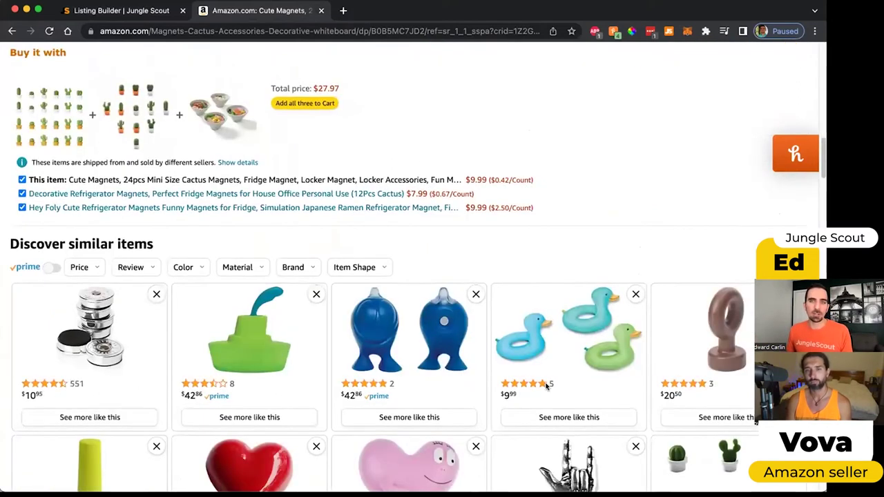
{"action": "scroll", "coordinate": [546, 387], "scroll_direction": "up", "scroll_amount": 10}
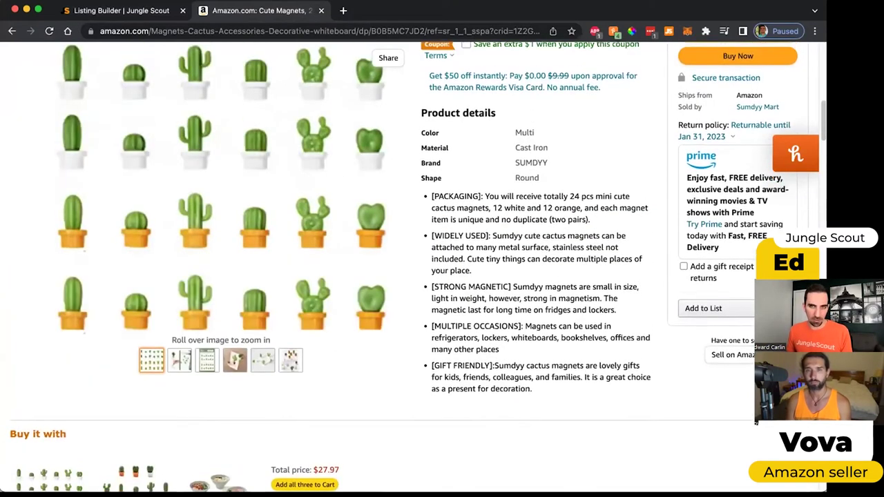
{"action": "scroll", "coordinate": [521, 449], "scroll_direction": "up", "scroll_amount": 6}
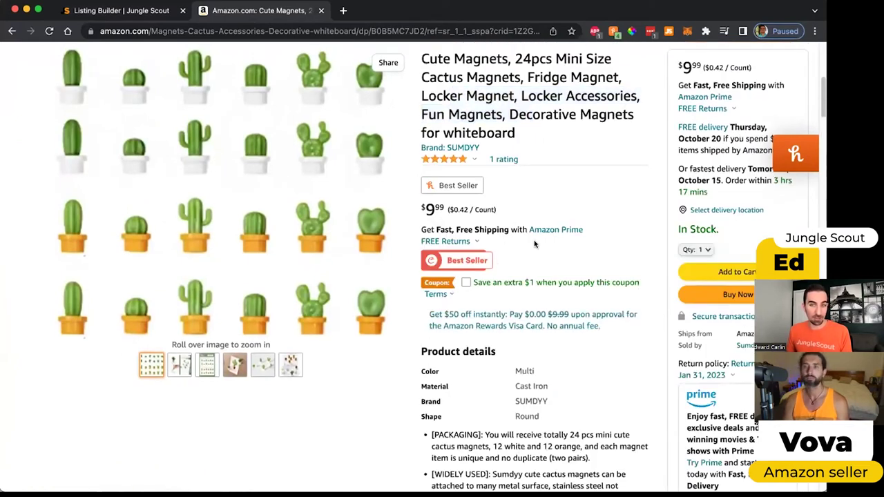
{"action": "scroll", "coordinate": [534, 243], "scroll_direction": "down", "scroll_amount": 8}
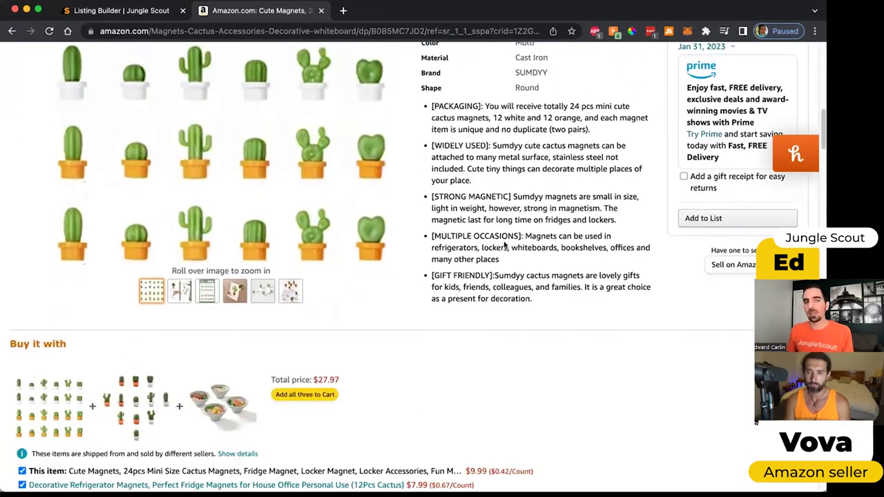
{"action": "scroll", "coordinate": [424, 263], "scroll_direction": "down", "scroll_amount": 4}
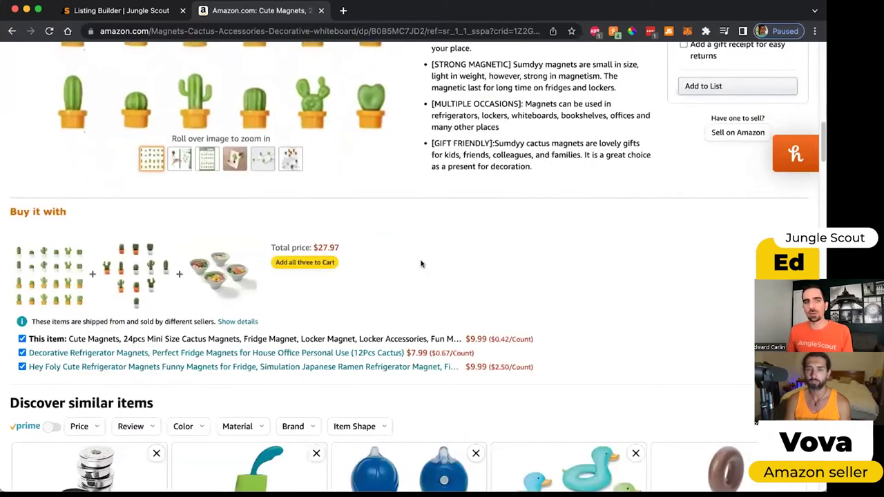
{"action": "scroll", "coordinate": [404, 264], "scroll_direction": "down", "scroll_amount": 6}
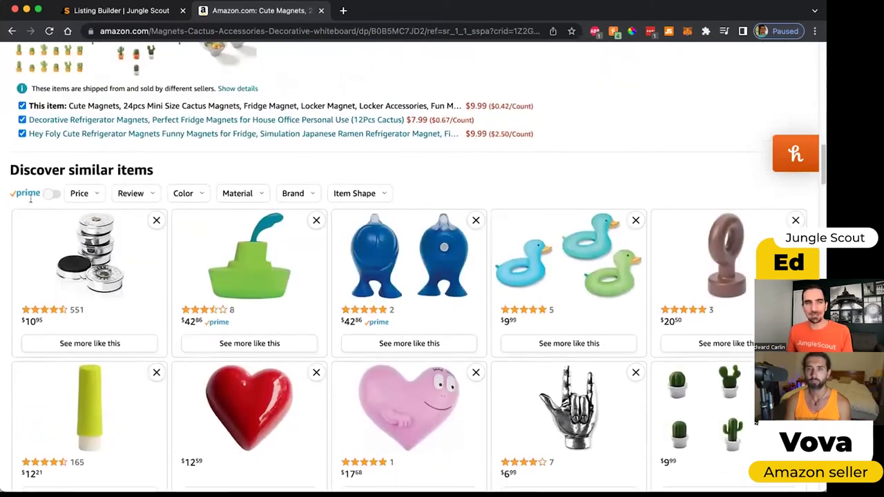
{"action": "scroll", "coordinate": [30, 198], "scroll_direction": "down", "scroll_amount": 2}
{"action": "scroll", "coordinate": [542, 336], "scroll_direction": "down", "scroll_amount": 8}
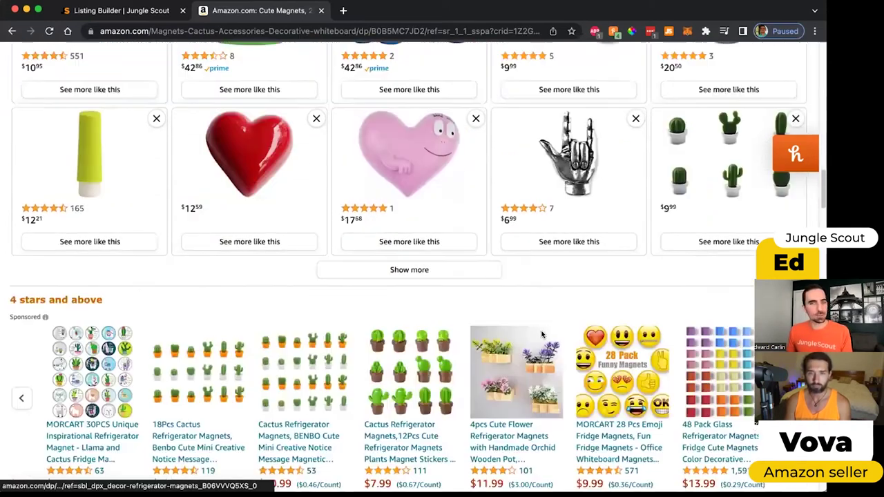
Examine the listing's Product Description and product information, clearing the text highlight.
{"action": "scroll", "coordinate": [542, 335], "scroll_direction": "down", "scroll_amount": 2}
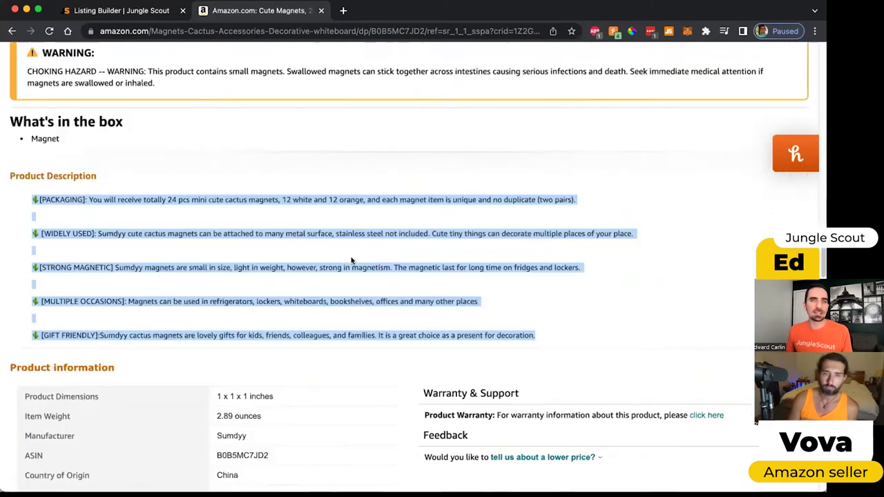
{"action": "scroll", "coordinate": [391, 252], "scroll_direction": "up", "scroll_amount": 3}
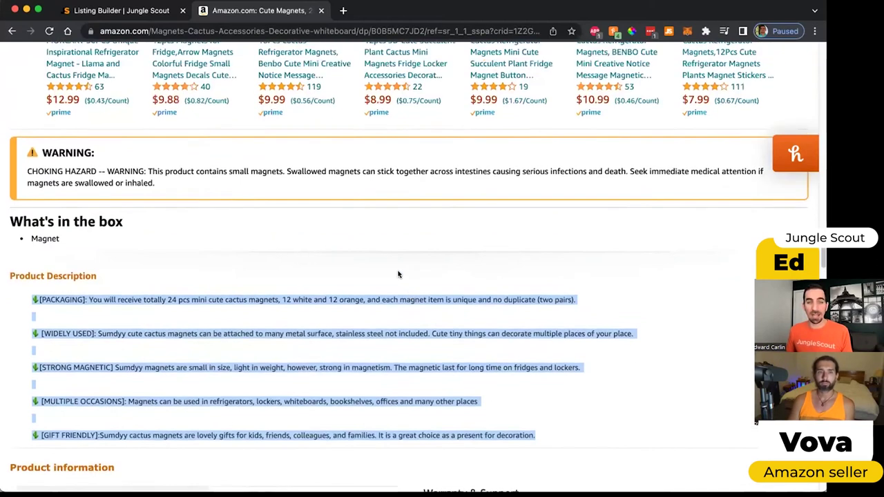
{"action": "left_click", "coordinate": [393, 272]}
{"action": "scroll", "coordinate": [392, 269], "scroll_direction": "down", "scroll_amount": 9}
{"action": "scroll", "coordinate": [392, 264], "scroll_direction": "up", "scroll_amount": 3}
{"action": "scroll", "coordinate": [390, 268], "scroll_direction": "up", "scroll_amount": 1}
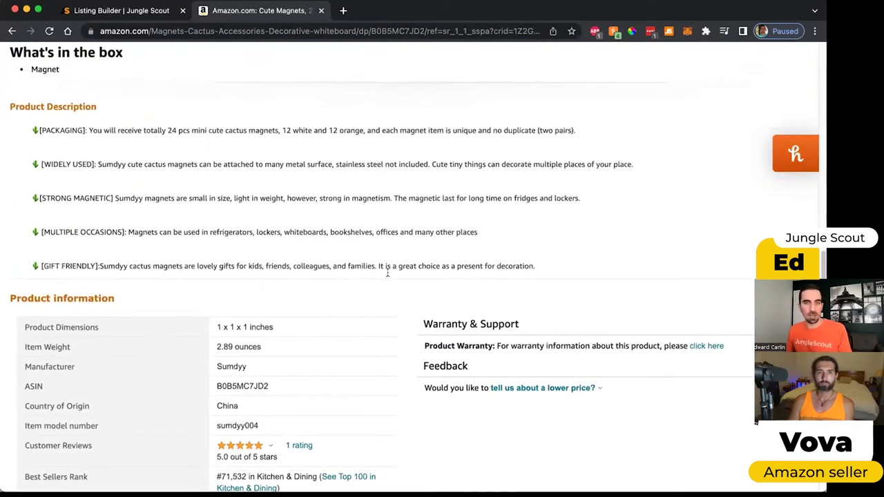
{"action": "scroll", "coordinate": [395, 294], "scroll_direction": "up", "scroll_amount": 3}
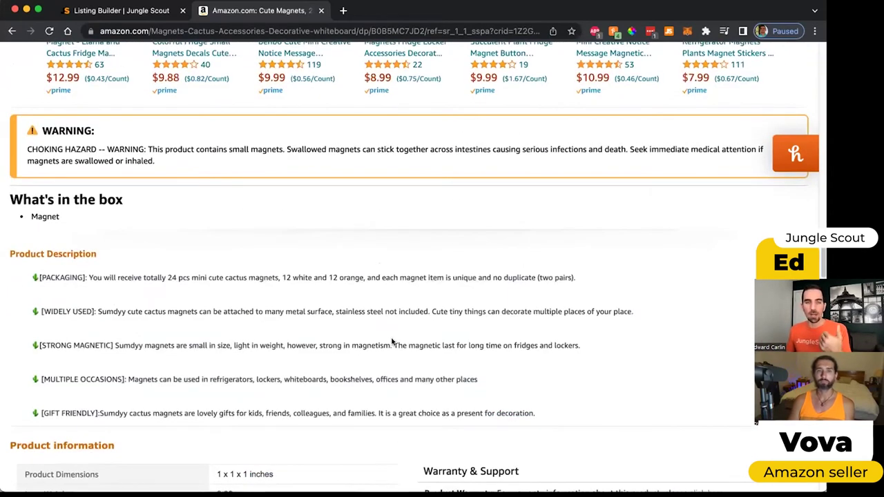
{"action": "scroll", "coordinate": [392, 341], "scroll_direction": "up", "scroll_amount": 3}
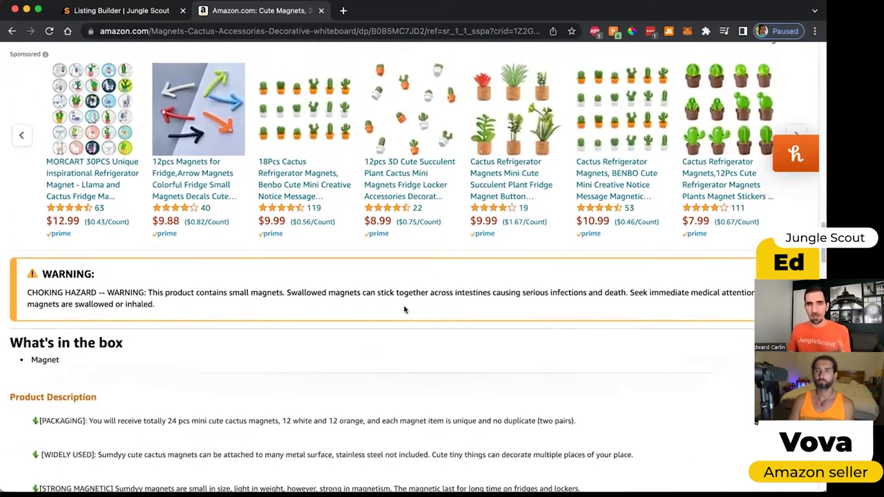
{"action": "scroll", "coordinate": [393, 309], "scroll_direction": "up", "scroll_amount": 1}
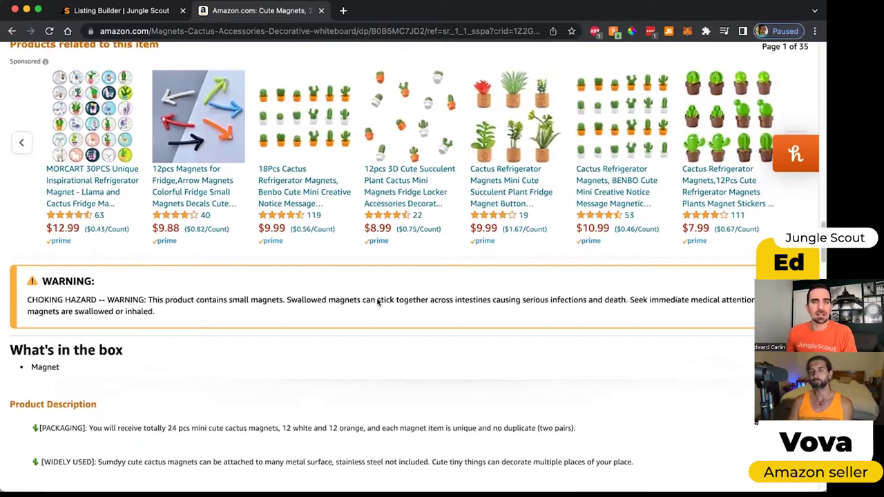
Look over the sponsored related products, the 4 stars and above items and the similar items on the listing page.
{"action": "scroll", "coordinate": [377, 304], "scroll_direction": "up", "scroll_amount": 4}
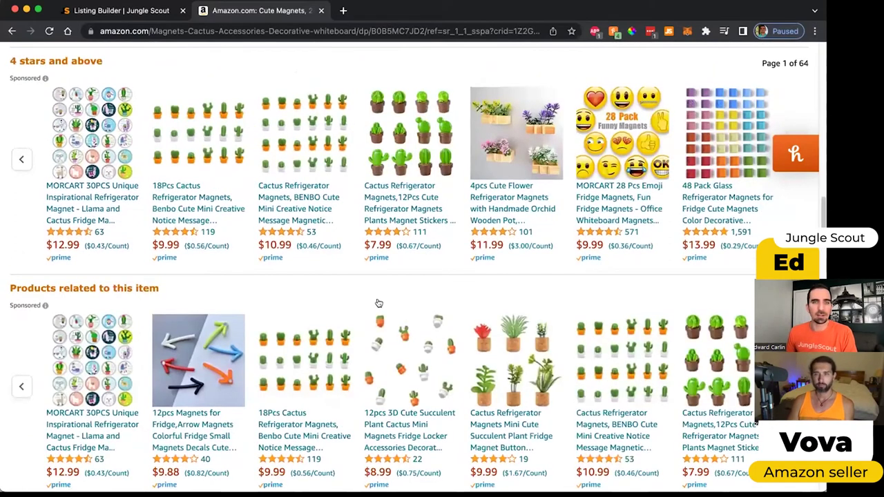
{"action": "scroll", "coordinate": [378, 304], "scroll_direction": "up", "scroll_amount": 3}
{"action": "scroll", "coordinate": [320, 130], "scroll_direction": "up", "scroll_amount": 3}
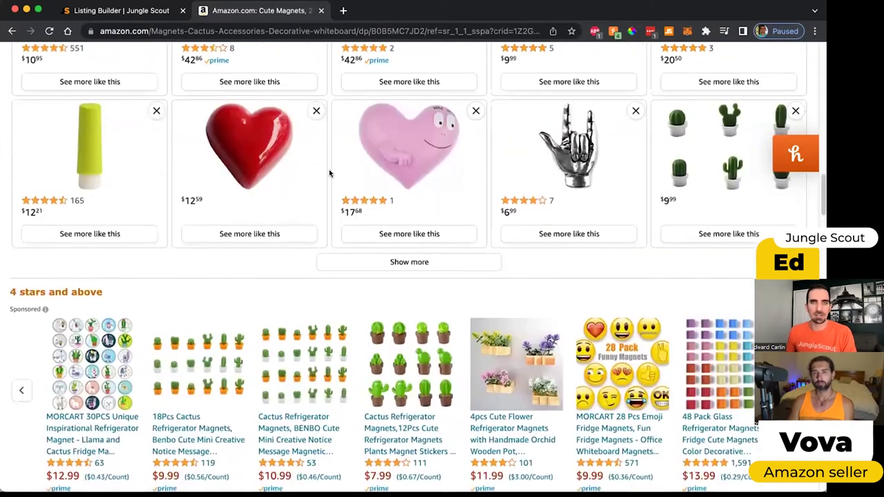
{"action": "scroll", "coordinate": [334, 178], "scroll_direction": "up", "scroll_amount": 2}
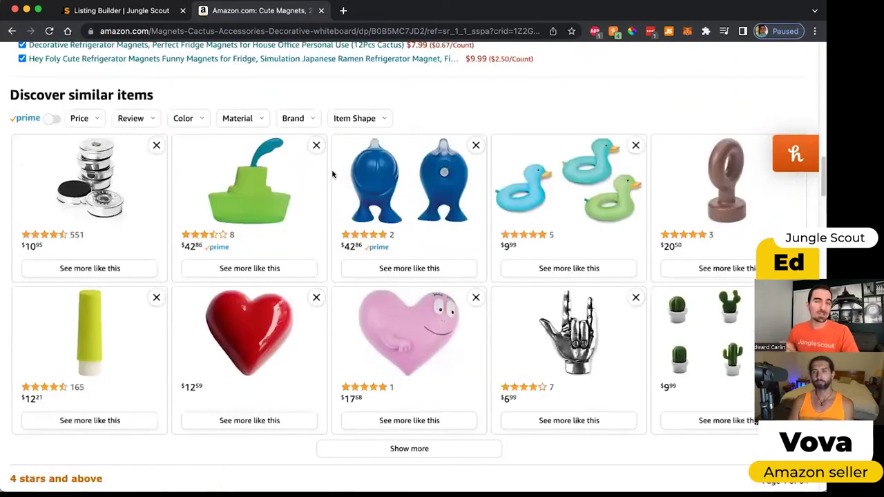
{"action": "scroll", "coordinate": [334, 179], "scroll_direction": "up", "scroll_amount": 3}
{"action": "scroll", "coordinate": [417, 209], "scroll_direction": "up", "scroll_amount": 5}
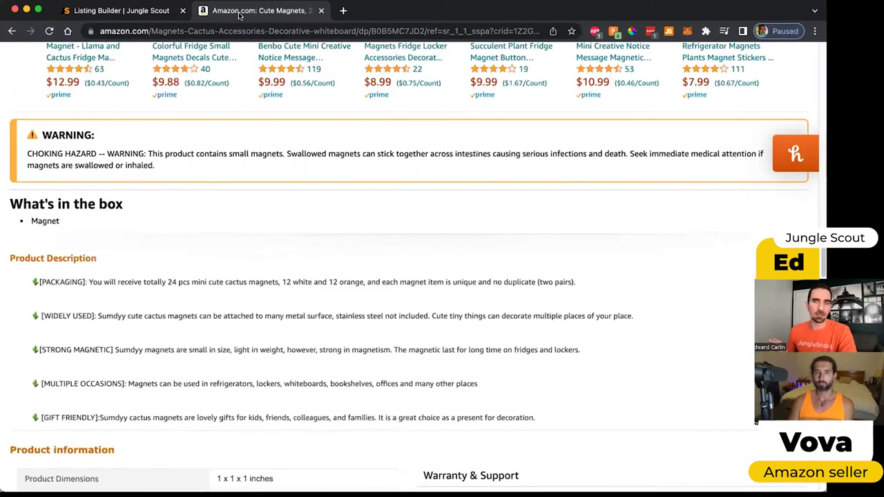
{"action": "scroll", "coordinate": [415, 249], "scroll_direction": "up", "scroll_amount": 5}
{"action": "scroll", "coordinate": [207, 263], "scroll_direction": "up", "scroll_amount": 1}
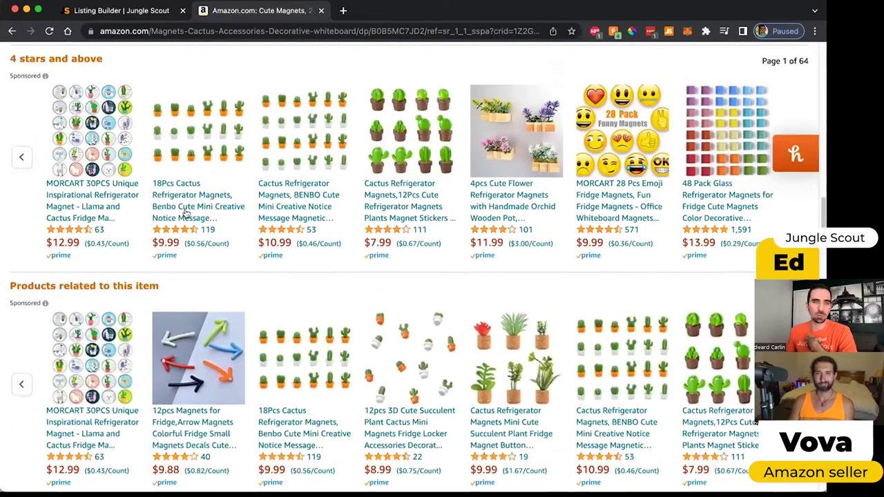
{"action": "scroll", "coordinate": [364, 274], "scroll_direction": "up", "scroll_amount": 3}
Return to the Listing Builder and examine the saved draft listings with their statuses, scores and dates.
{"action": "key", "text": "ctrl+shift+Tab"}
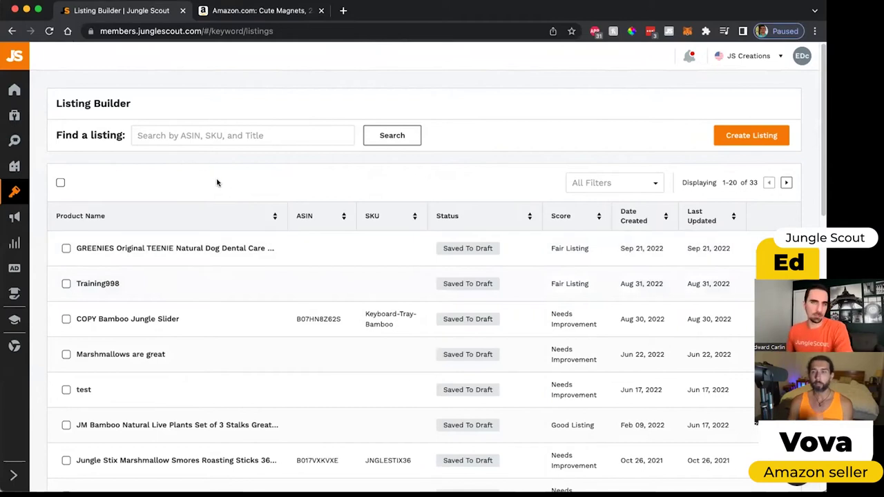
{"action": "scroll", "coordinate": [151, 301], "scroll_direction": "down", "scroll_amount": 1}
{"action": "scroll", "coordinate": [142, 315], "scroll_direction": "down", "scroll_amount": 10}
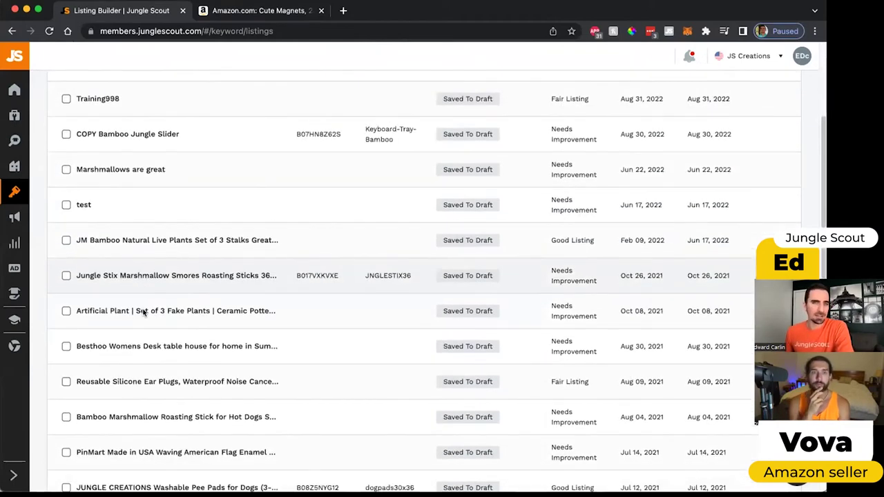
{"action": "scroll", "coordinate": [471, 252], "scroll_direction": "down", "scroll_amount": 3}
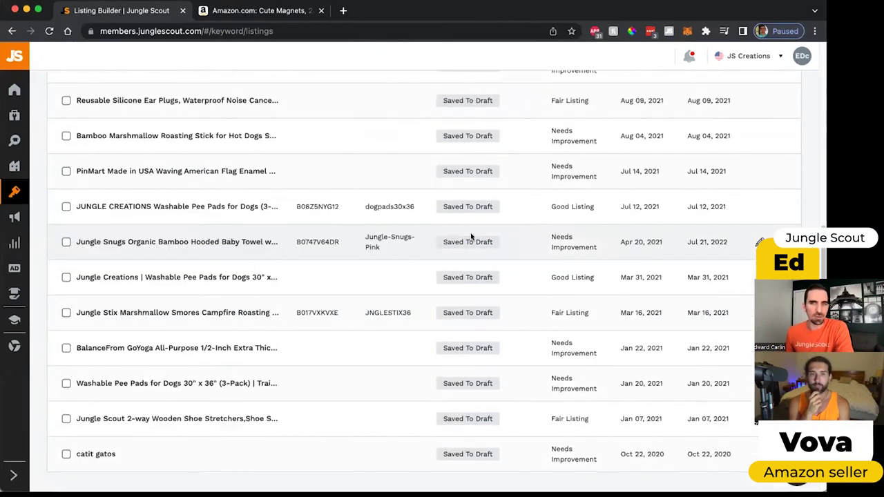
{"action": "scroll", "coordinate": [552, 231], "scroll_direction": "up", "scroll_amount": 3}
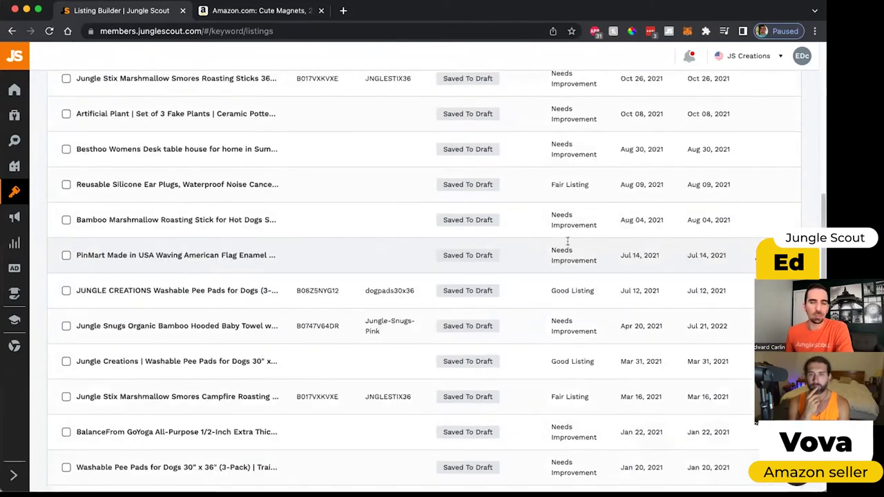
{"action": "scroll", "coordinate": [561, 235], "scroll_direction": "up", "scroll_amount": 8}
{"action": "scroll", "coordinate": [562, 141], "scroll_direction": "up", "scroll_amount": 3}
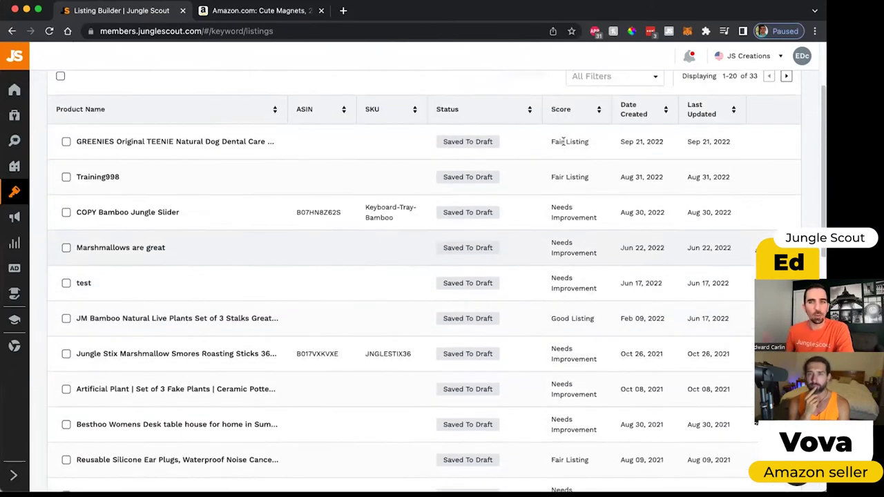
{"action": "scroll", "coordinate": [568, 207], "scroll_direction": "down", "scroll_amount": 1}
{"action": "scroll", "coordinate": [568, 212], "scroll_direction": "down", "scroll_amount": 1}
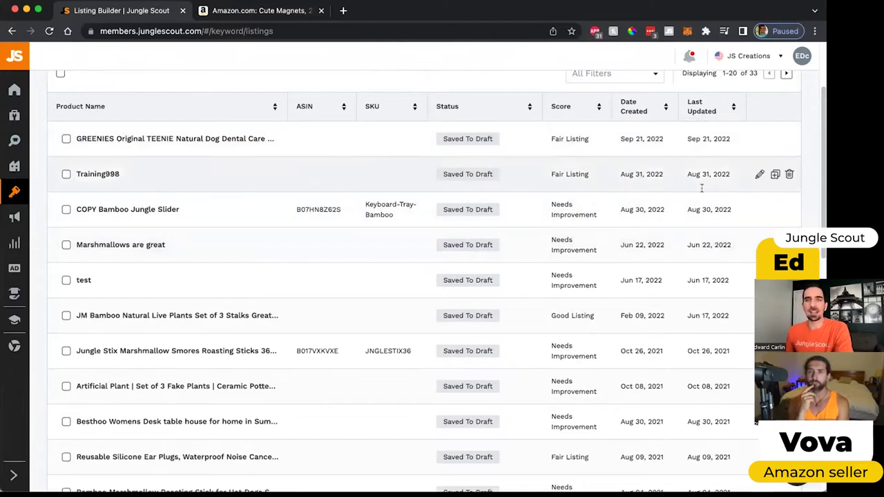
Start creating a new listing in the Listing Builder.
{"action": "scroll", "coordinate": [706, 217], "scroll_direction": "up", "scroll_amount": 3}
{"action": "left_click", "coordinate": [754, 135]}
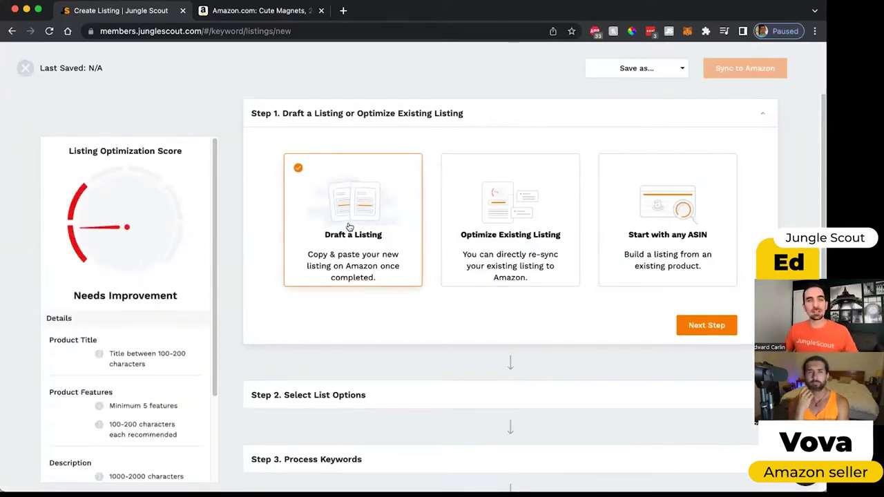
Try the Optimize Existing Listing option, view its product choices, and switch to the Start with any ASIN option.
{"action": "left_click", "coordinate": [520, 211]}
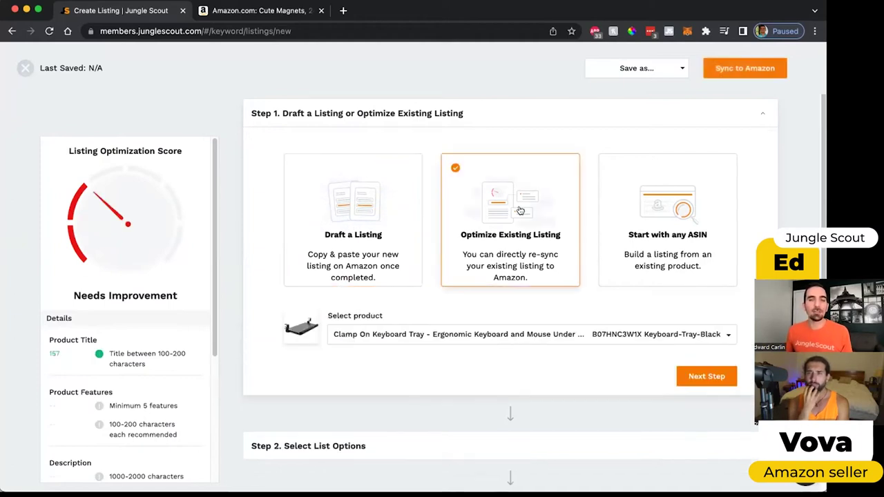
{"action": "left_click", "coordinate": [561, 343]}
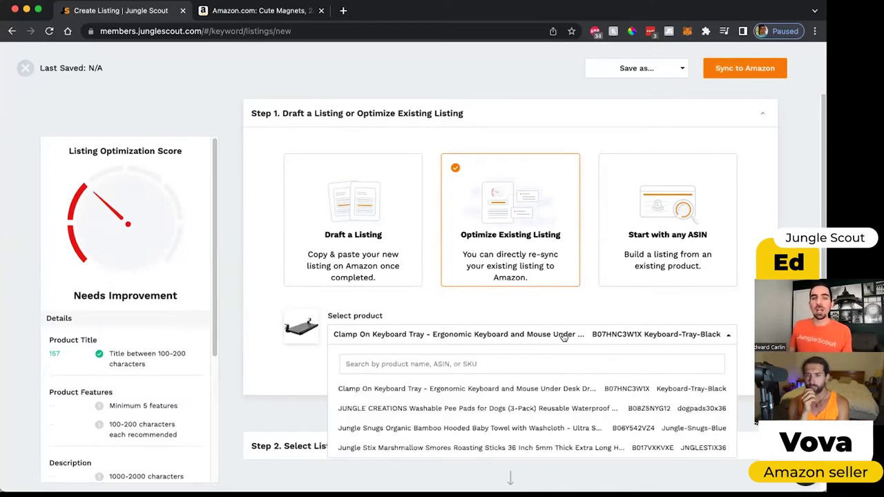
{"action": "scroll", "coordinate": [544, 399], "scroll_direction": "down", "scroll_amount": 2}
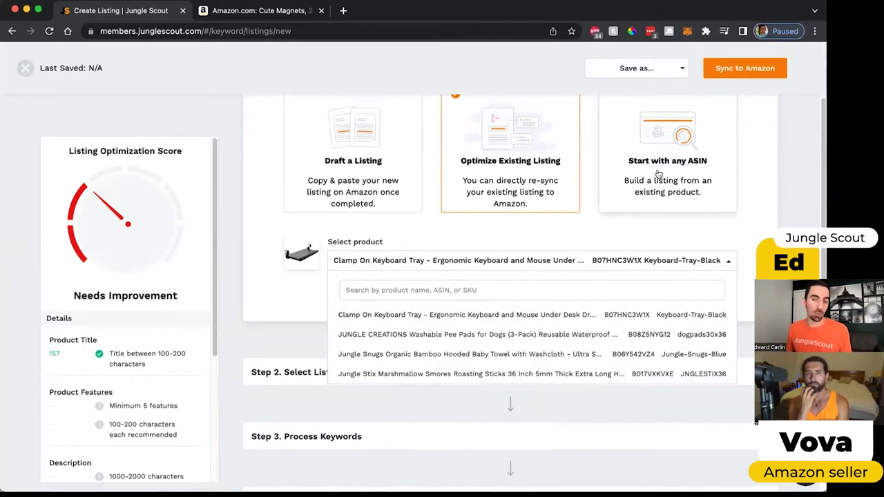
{"action": "left_click", "coordinate": [688, 201]}
{"action": "scroll", "coordinate": [566, 267], "scroll_direction": "up", "scroll_amount": 2}
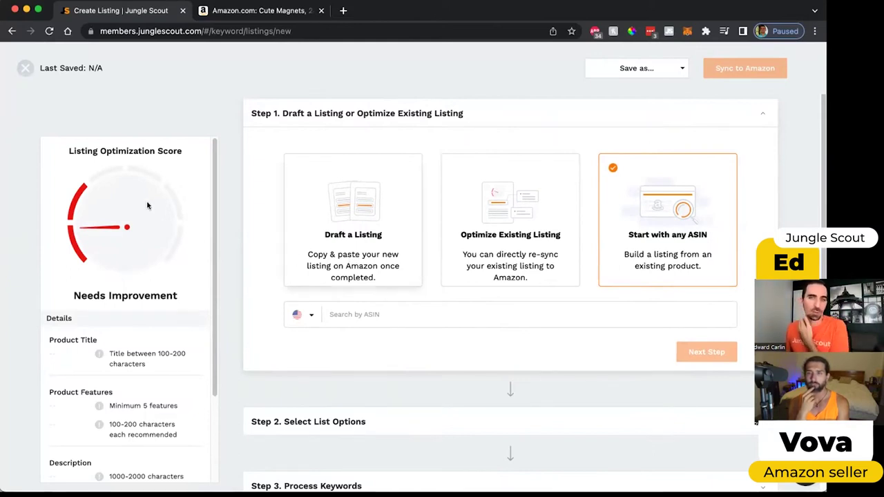
Choose Draft a Listing, continue to Step 2, and select the Cat Toys keyword list.
{"action": "left_click", "coordinate": [352, 222]}
{"action": "scroll", "coordinate": [357, 280], "scroll_direction": "down", "scroll_amount": 2}
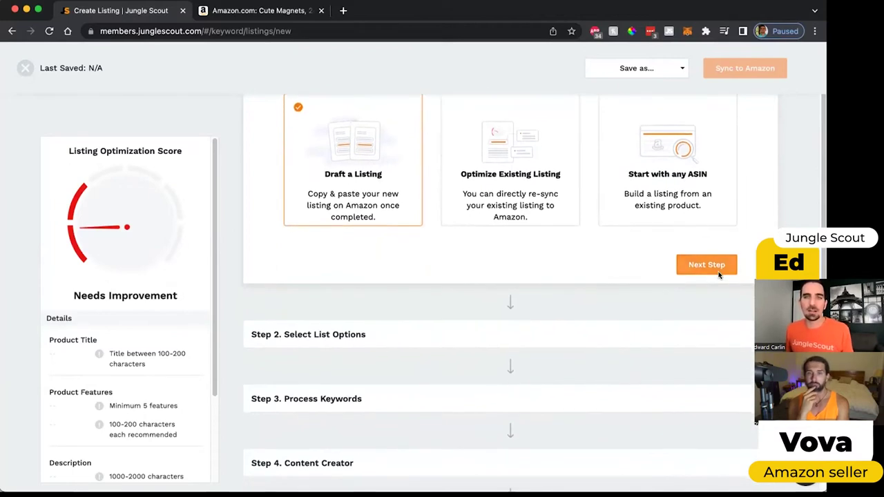
{"action": "left_click", "coordinate": [719, 271]}
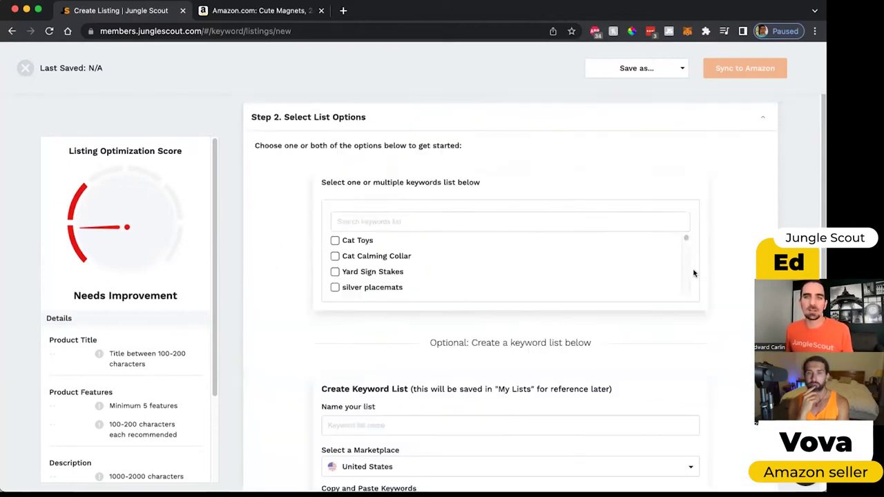
{"action": "left_click", "coordinate": [334, 240]}
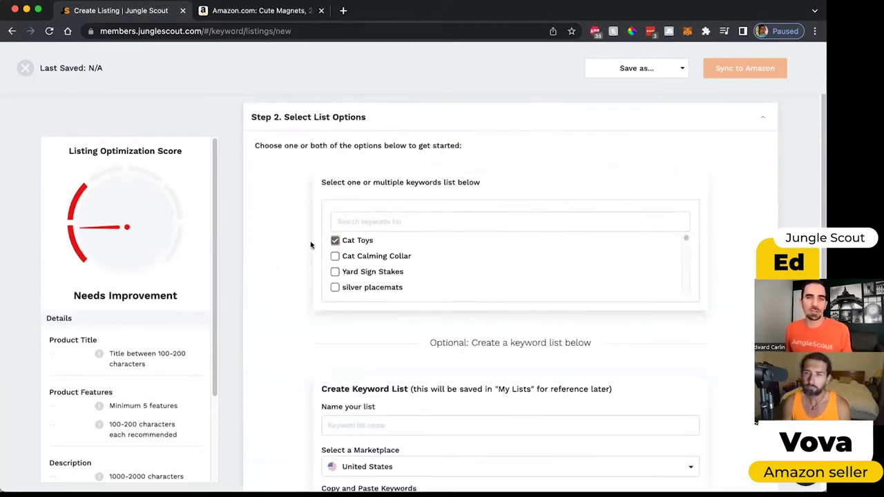
{"action": "scroll", "coordinate": [307, 243], "scroll_direction": "down", "scroll_amount": 3}
{"action": "scroll", "coordinate": [310, 229], "scroll_direction": "up", "scroll_amount": 3}
{"action": "scroll", "coordinate": [351, 256], "scroll_direction": "down", "scroll_amount": 1}
{"action": "scroll", "coordinate": [359, 261], "scroll_direction": "up", "scroll_amount": 1}
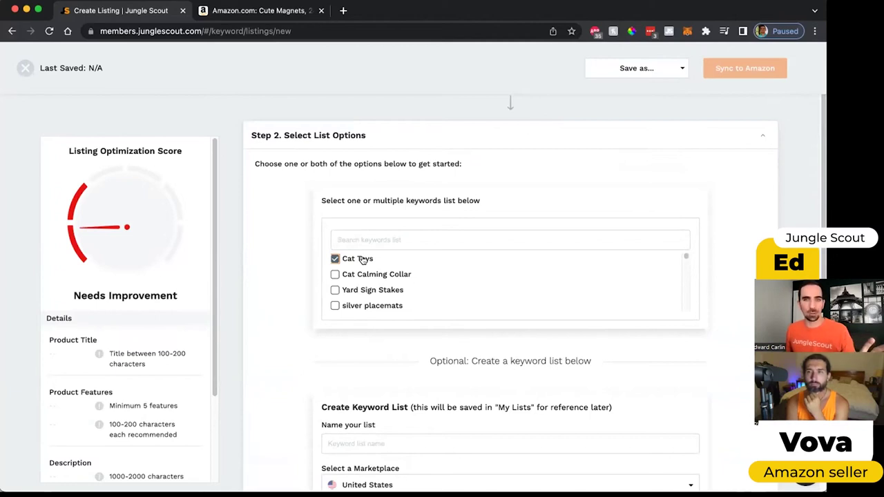
Show the optional Create Keyword List form and open its list name and keyword entry fields.
{"action": "scroll", "coordinate": [283, 297], "scroll_direction": "down", "scroll_amount": 2}
{"action": "scroll", "coordinate": [293, 290], "scroll_direction": "down", "scroll_amount": 2}
{"action": "left_click", "coordinate": [361, 260]}
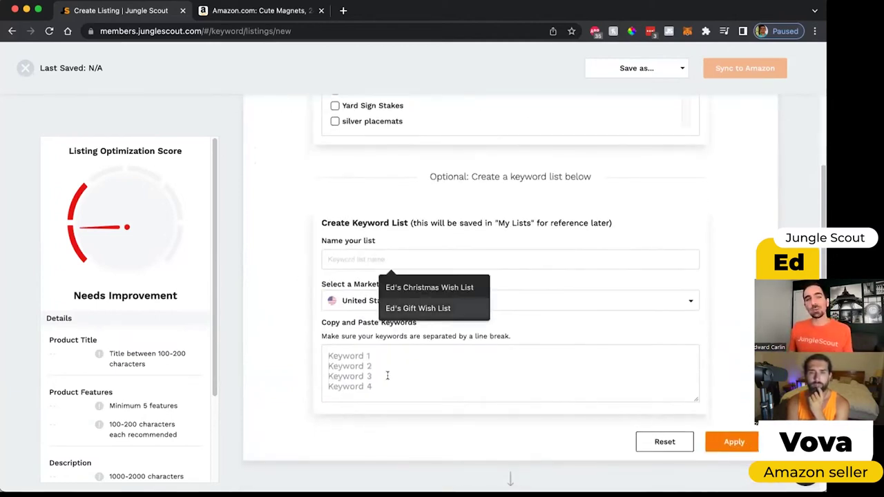
{"action": "left_click", "coordinate": [381, 357]}
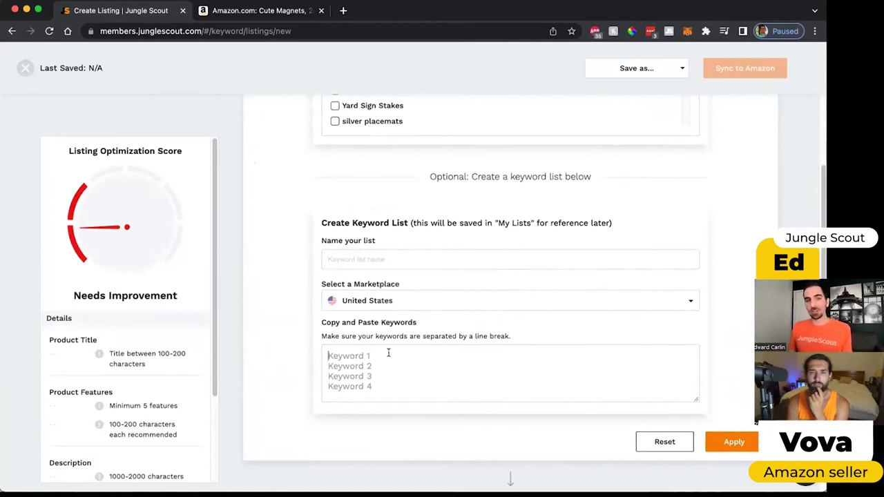
Apply the selected Cat Toys keyword list and continue to Step 3, Process Keywords.
{"action": "scroll", "coordinate": [399, 350], "scroll_direction": "up", "scroll_amount": 4}
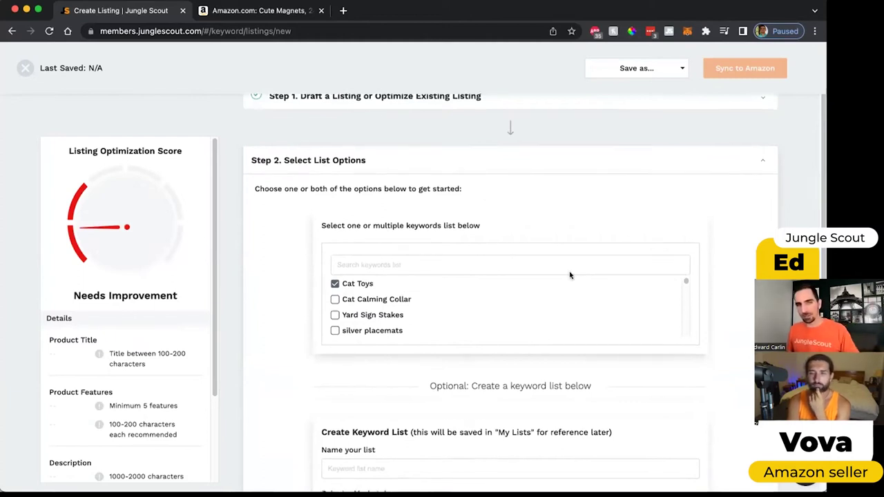
{"action": "scroll", "coordinate": [570, 276], "scroll_direction": "down", "scroll_amount": 4}
{"action": "left_click", "coordinate": [731, 447]}
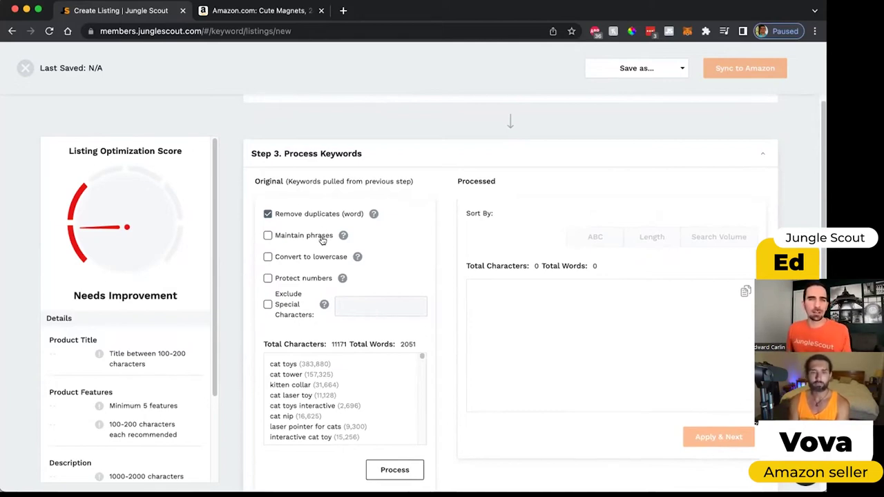
Enable Maintain phrases alongside Remove duplicates, leave Exclude Special Characters off, and process the keywords.
{"action": "left_click", "coordinate": [268, 235]}
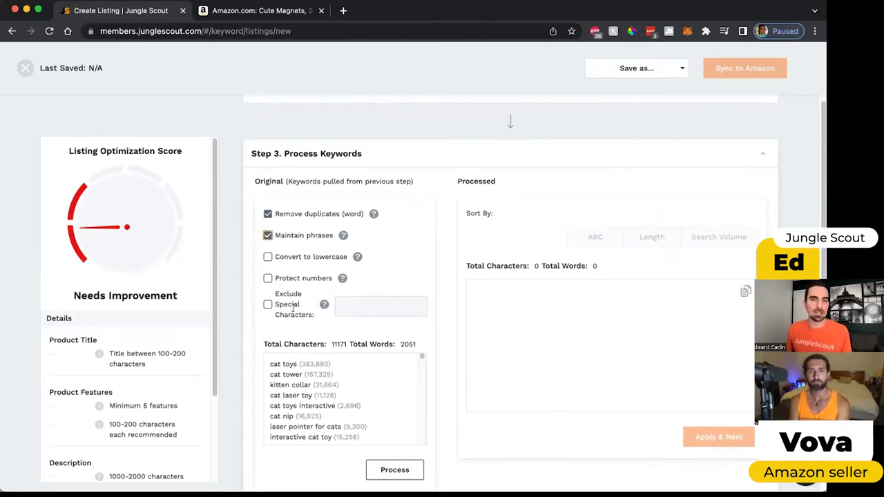
{"action": "left_click", "coordinate": [270, 235]}
{"action": "left_click_drag", "start_coordinate": [271, 384], "coordinate": [312, 379]}
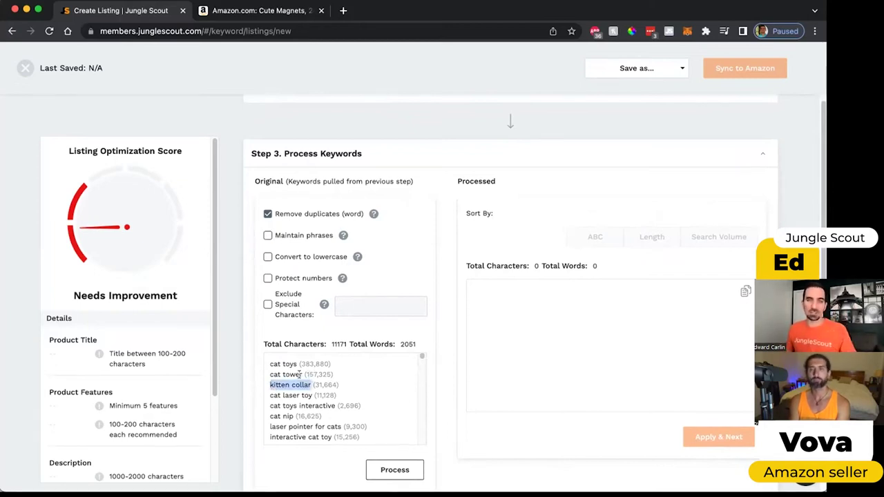
{"action": "left_click", "coordinate": [268, 235]}
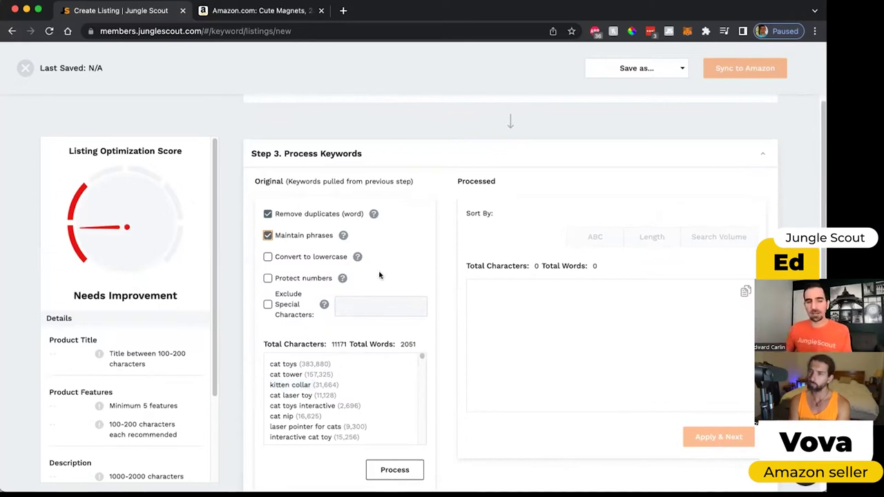
{"action": "left_click", "coordinate": [267, 304]}
{"action": "left_click", "coordinate": [267, 305]}
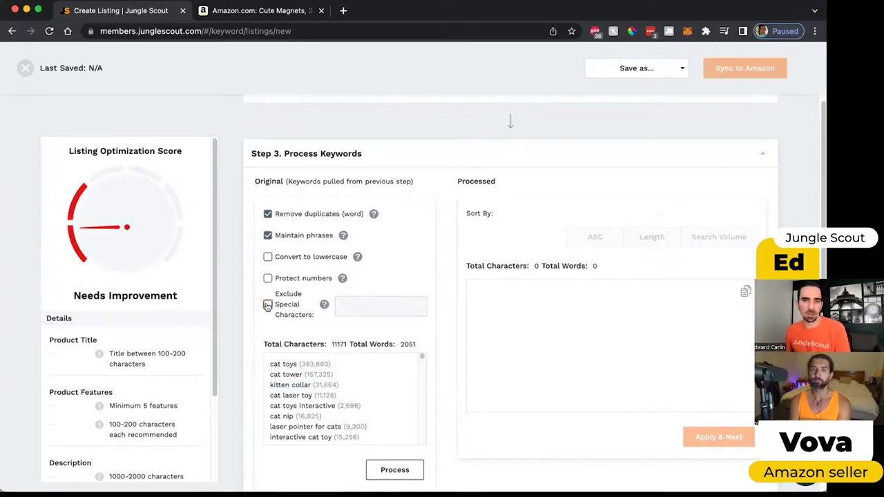
{"action": "scroll", "coordinate": [428, 387], "scroll_direction": "down", "scroll_amount": 1}
{"action": "left_click", "coordinate": [411, 447]}
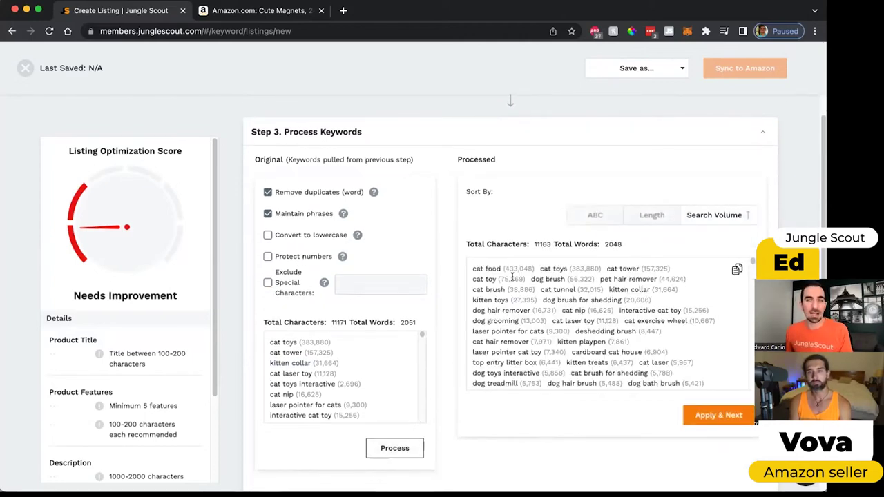
Try the ABC and Length sort orders, sort the processed keywords by highest search volume, and apply them to continue to Content Creator.
{"action": "left_click", "coordinate": [597, 216]}
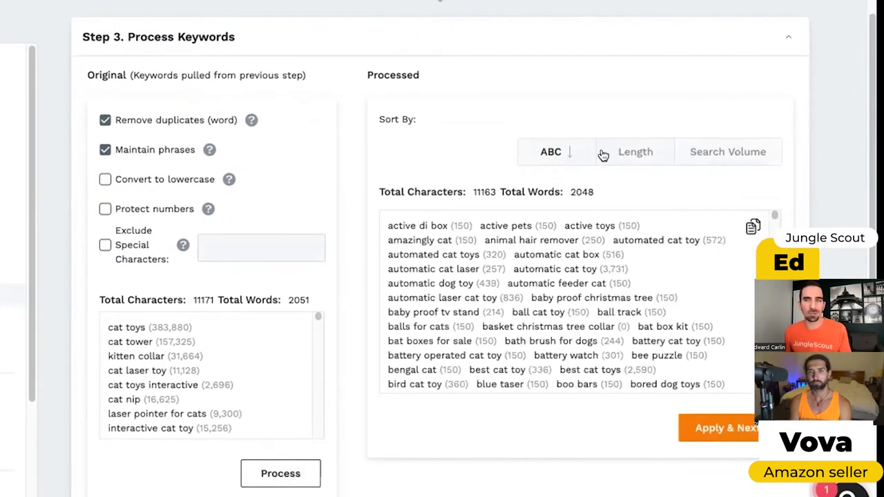
{"action": "left_click", "coordinate": [625, 152]}
{"action": "left_click", "coordinate": [722, 157]}
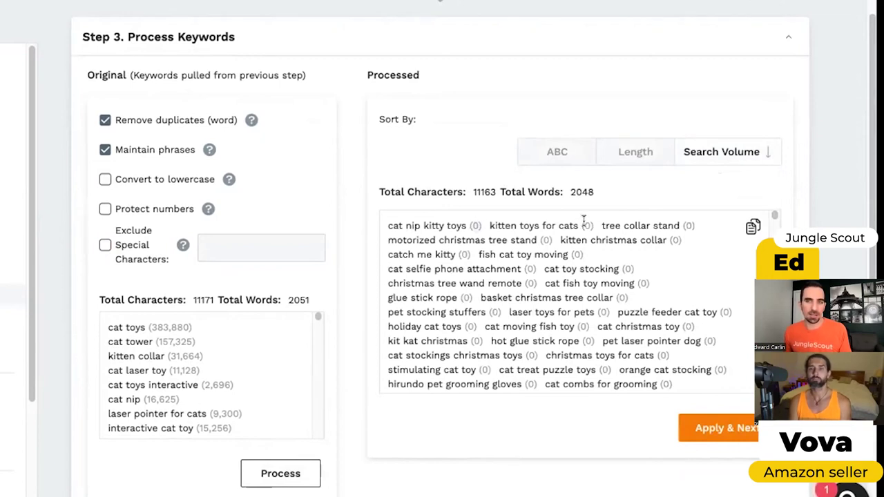
{"action": "left_click", "coordinate": [741, 153]}
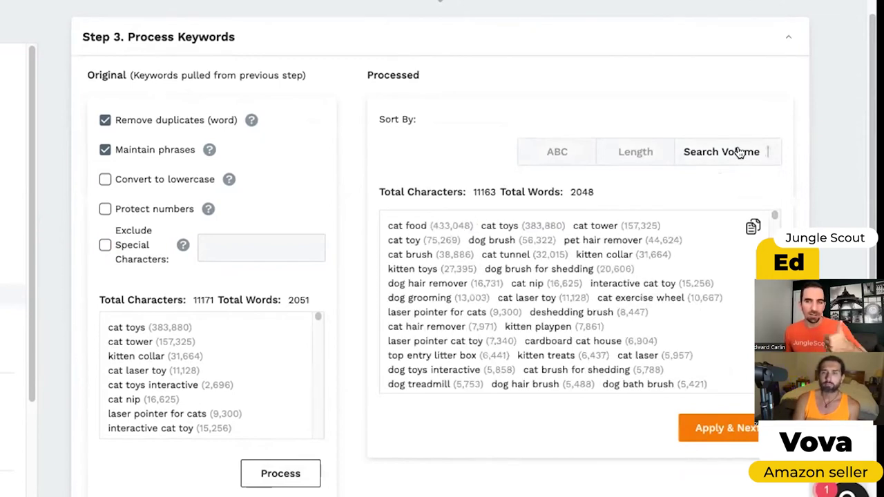
{"action": "left_click_drag", "start_coordinate": [388, 225], "coordinate": [468, 222]}
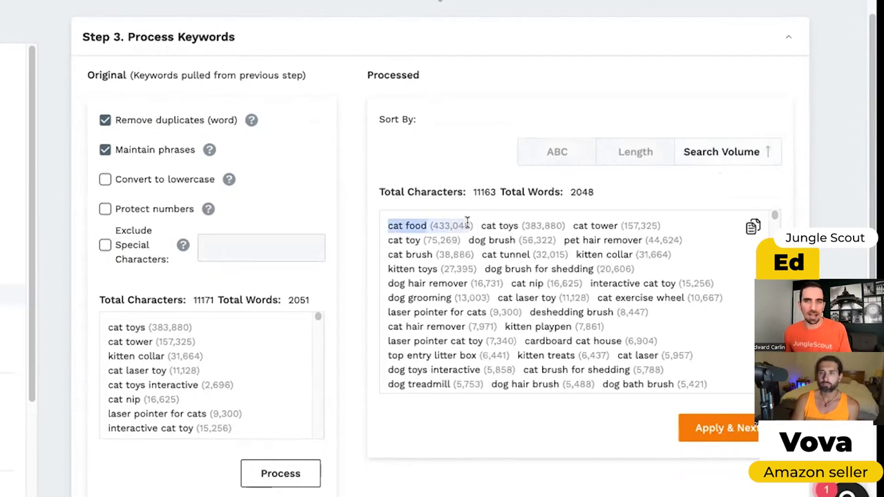
{"action": "left_click", "coordinate": [467, 122]}
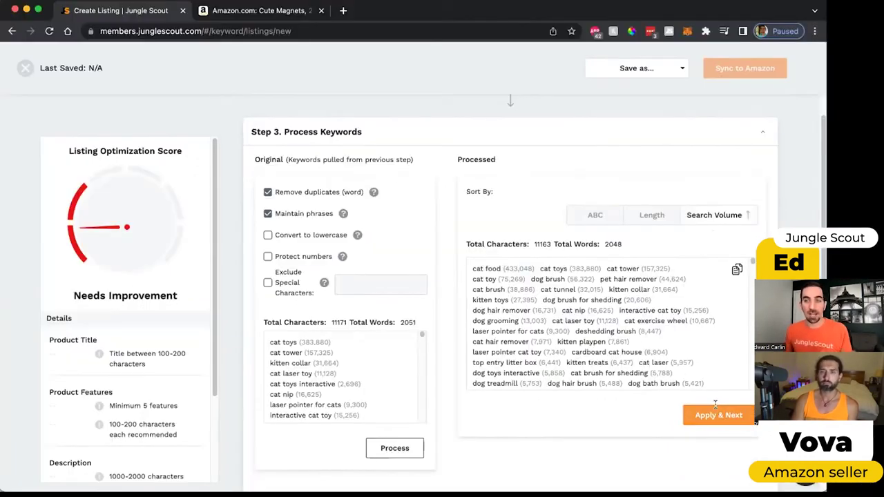
{"action": "left_click", "coordinate": [717, 413]}
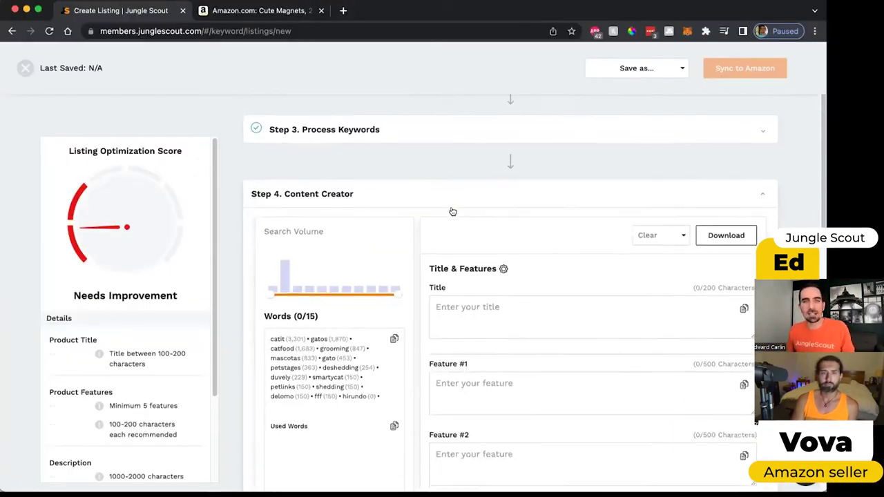
Examine the Content Creator's word and phrase lists alongside the title, feature, description and search term fields.
{"action": "scroll", "coordinate": [453, 211], "scroll_direction": "down", "scroll_amount": 3}
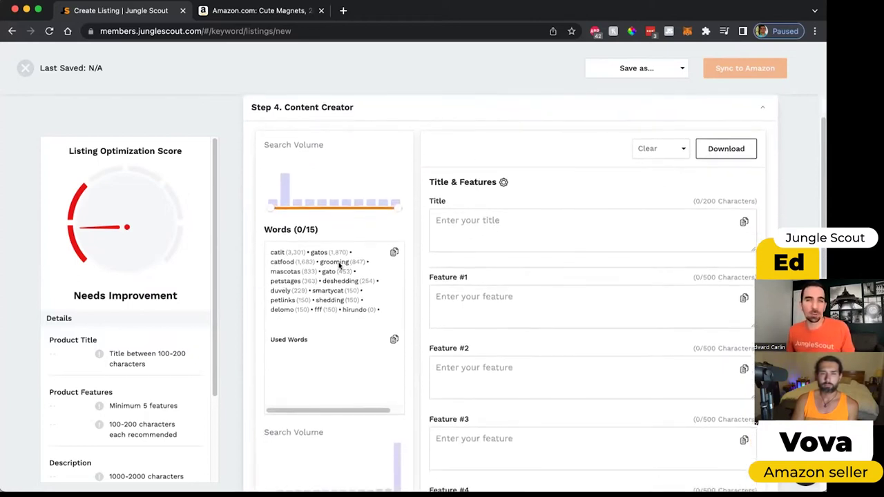
{"action": "scroll", "coordinate": [339, 266], "scroll_direction": "down", "scroll_amount": 5}
{"action": "scroll", "coordinate": [320, 229], "scroll_direction": "up", "scroll_amount": 3}
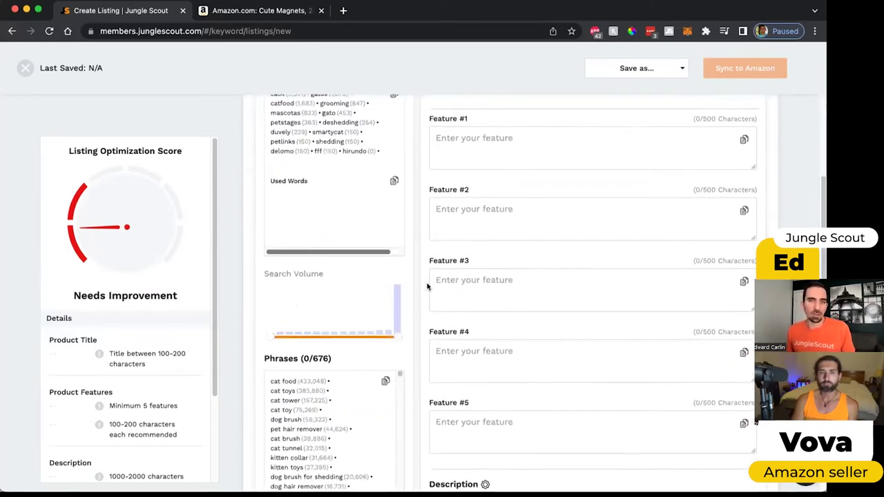
{"action": "scroll", "coordinate": [325, 260], "scroll_direction": "down", "scroll_amount": 10}
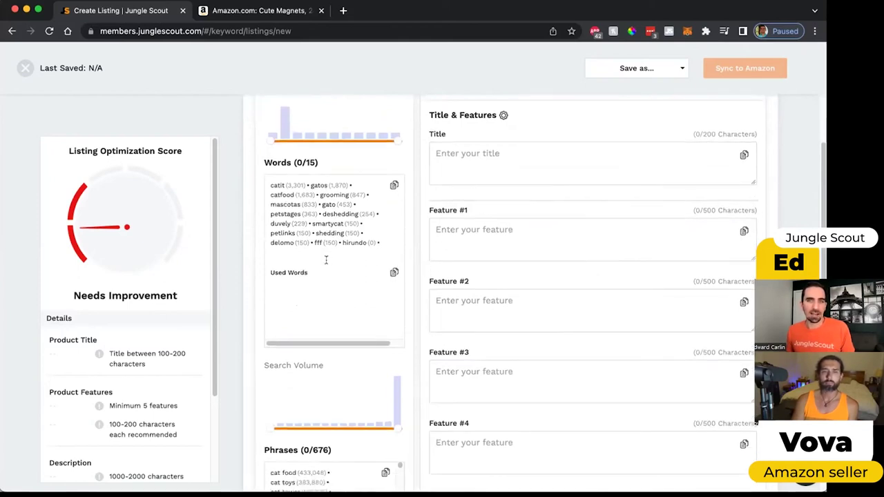
{"action": "scroll", "coordinate": [326, 259], "scroll_direction": "up", "scroll_amount": 3}
{"action": "scroll", "coordinate": [327, 257], "scroll_direction": "down", "scroll_amount": 6}
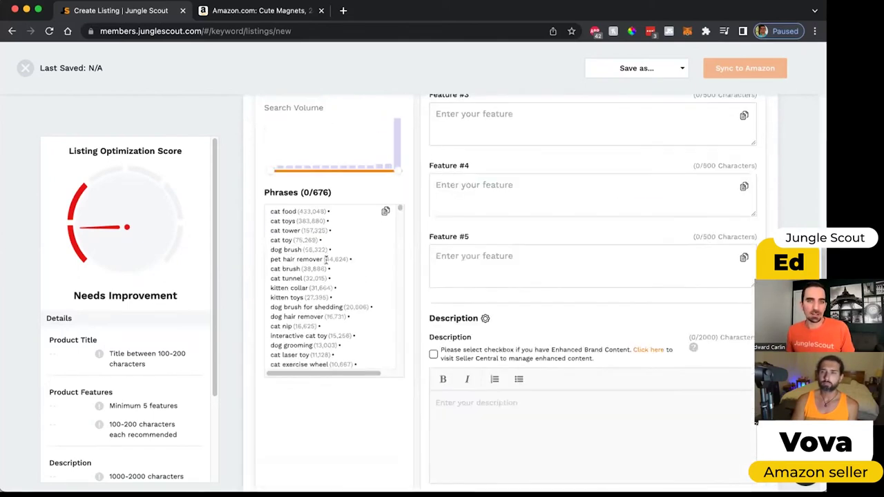
{"action": "scroll", "coordinate": [328, 257], "scroll_direction": "down", "scroll_amount": 5}
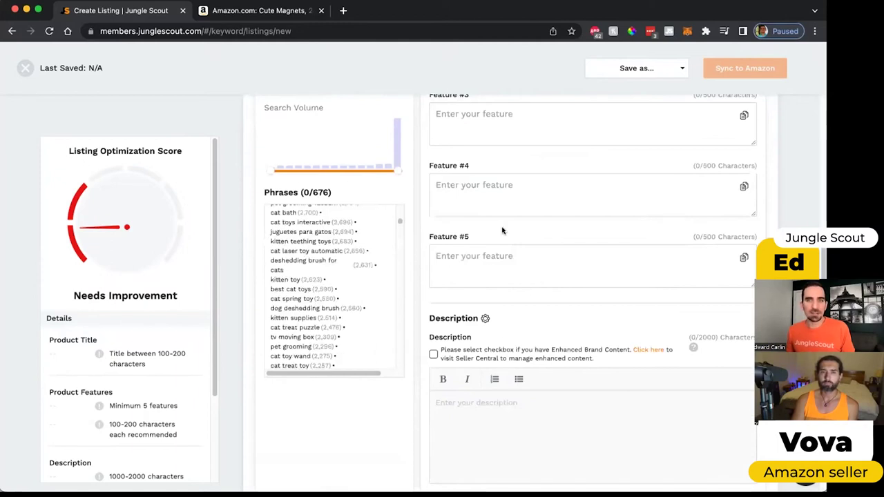
{"action": "scroll", "coordinate": [502, 230], "scroll_direction": "up", "scroll_amount": 10}
{"action": "scroll", "coordinate": [503, 290], "scroll_direction": "down", "scroll_amount": 3}
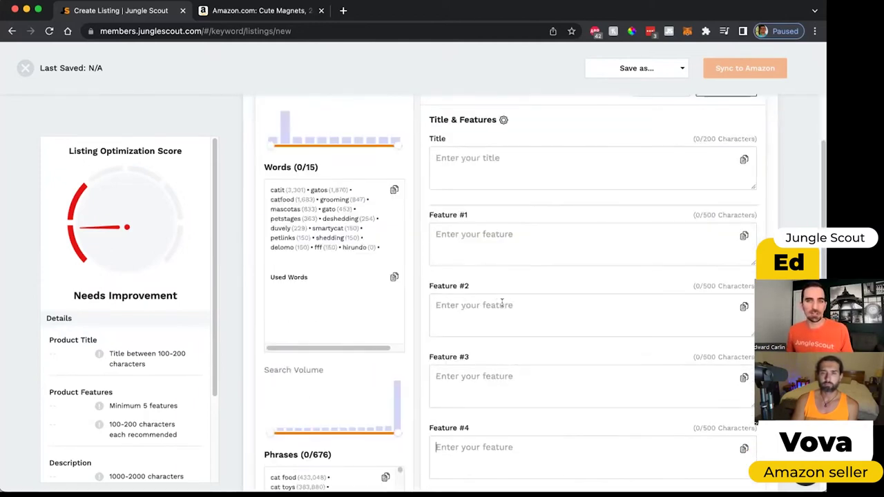
{"action": "scroll", "coordinate": [484, 304], "scroll_direction": "down", "scroll_amount": 2}
{"action": "scroll", "coordinate": [467, 292], "scroll_direction": "down", "scroll_amount": 7}
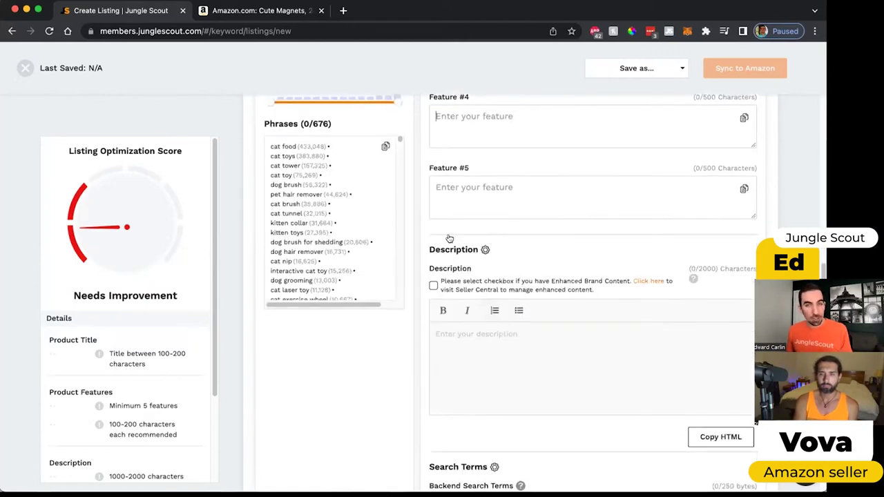
{"action": "scroll", "coordinate": [448, 237], "scroll_direction": "down", "scroll_amount": 2}
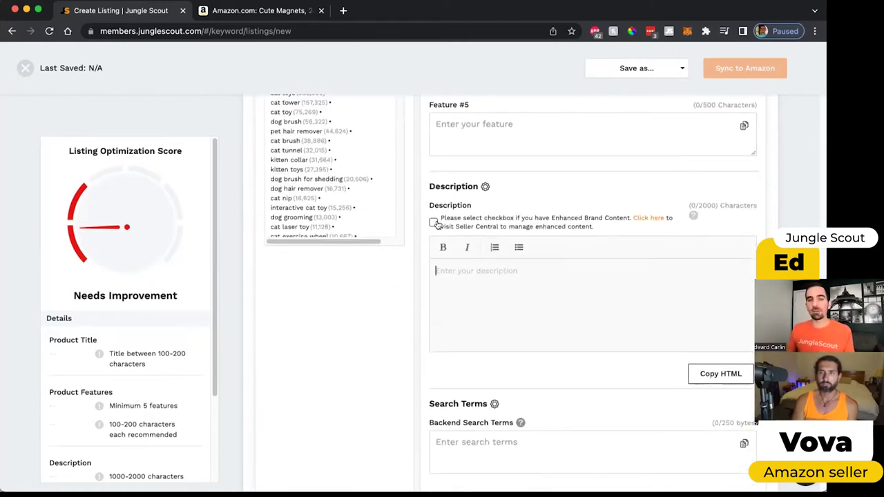
Try the Enhanced Brand Content option for the description, clear it again, and view the Backend Search Terms field.
{"action": "left_click", "coordinate": [434, 223]}
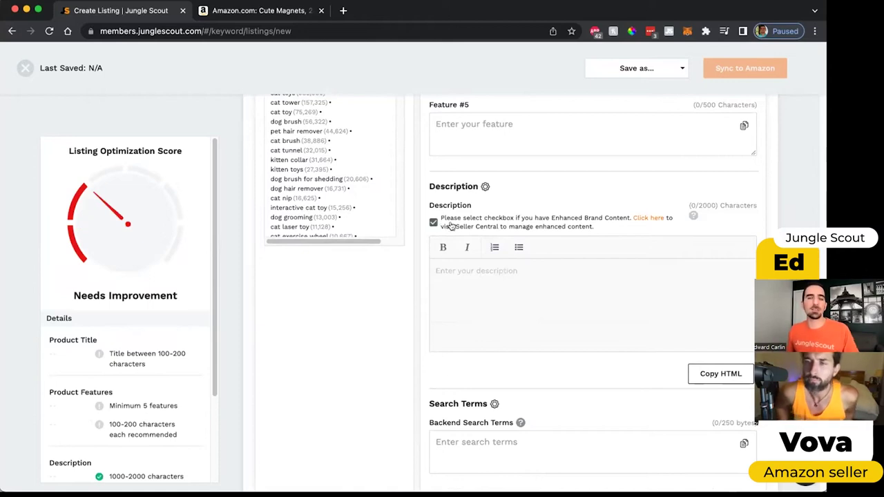
{"action": "scroll", "coordinate": [441, 226], "scroll_direction": "up", "scroll_amount": 1}
{"action": "left_click", "coordinate": [433, 222]}
{"action": "scroll", "coordinate": [508, 353], "scroll_direction": "down", "scroll_amount": 2}
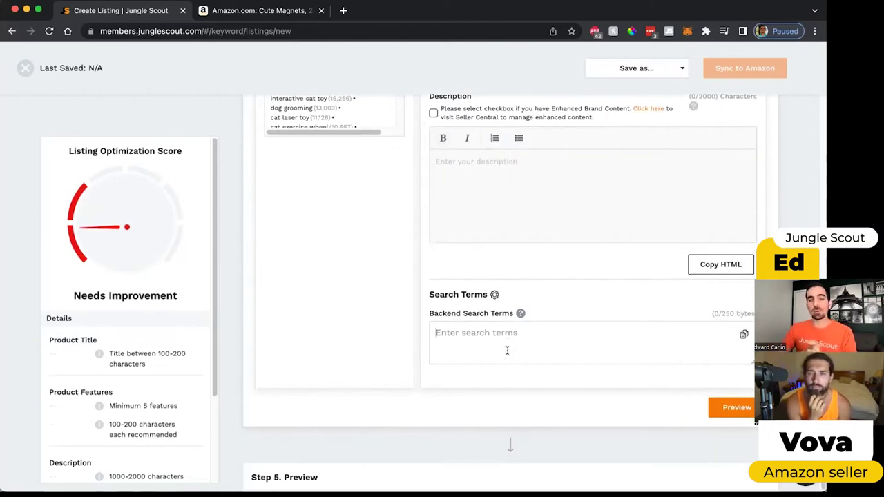
{"action": "left_click", "coordinate": [507, 350]}
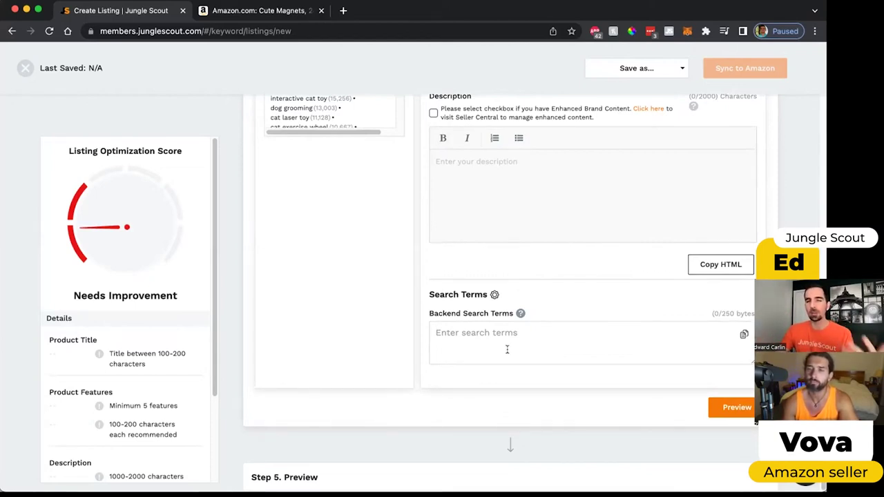
Enter "Catit, gatos, catfood, mascotas" as the listing title.
{"action": "scroll", "coordinate": [497, 318], "scroll_direction": "up", "scroll_amount": 10}
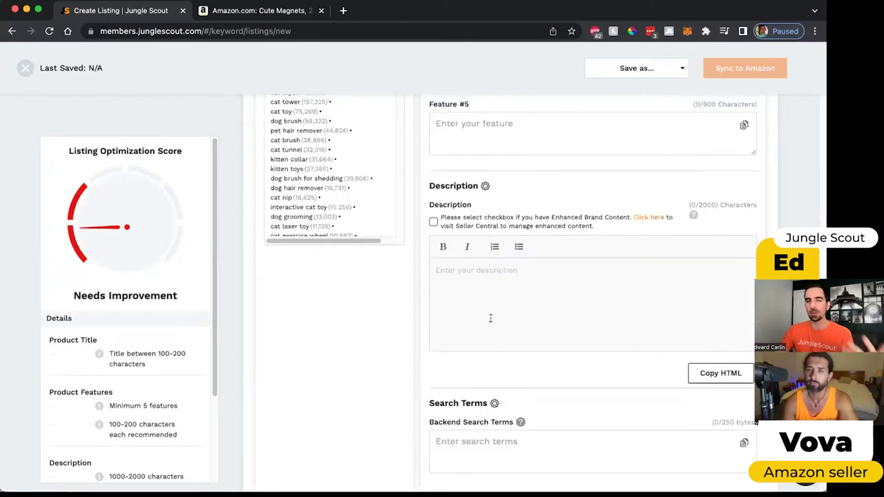
{"action": "left_click", "coordinate": [486, 229]}
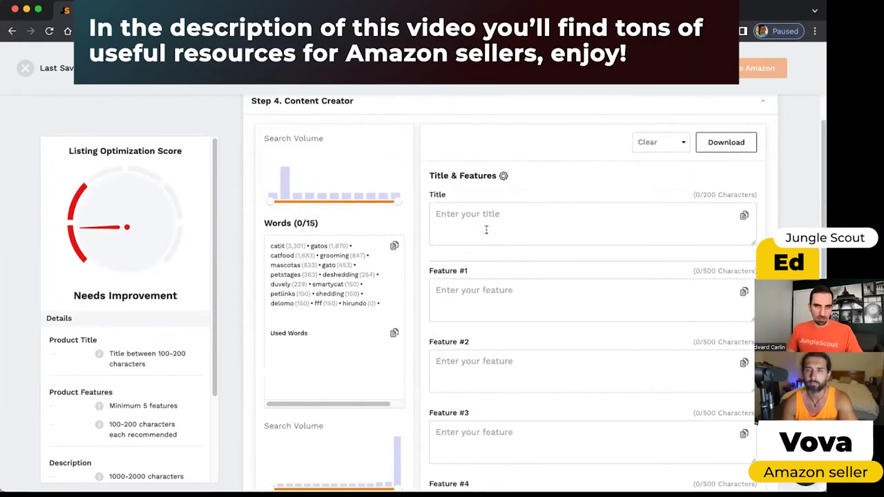
{"action": "type", "text": "Ca"}
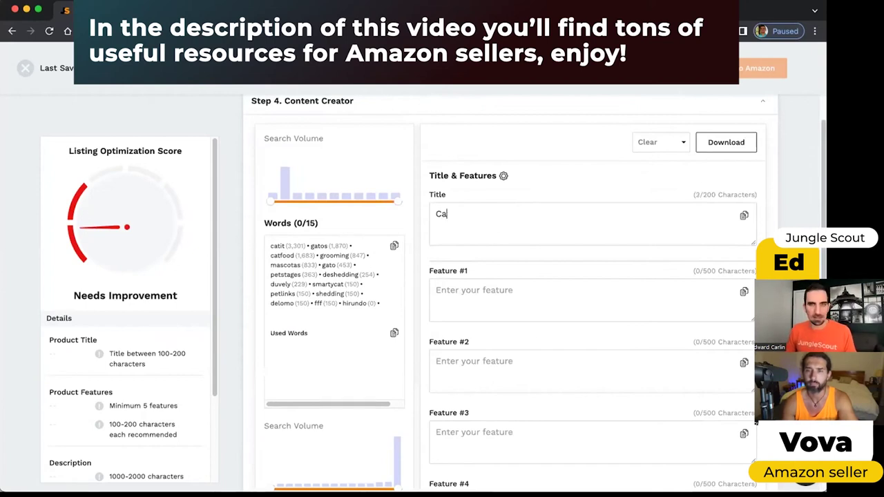
{"action": "type", "text": "tit, gatos, catfood, "}
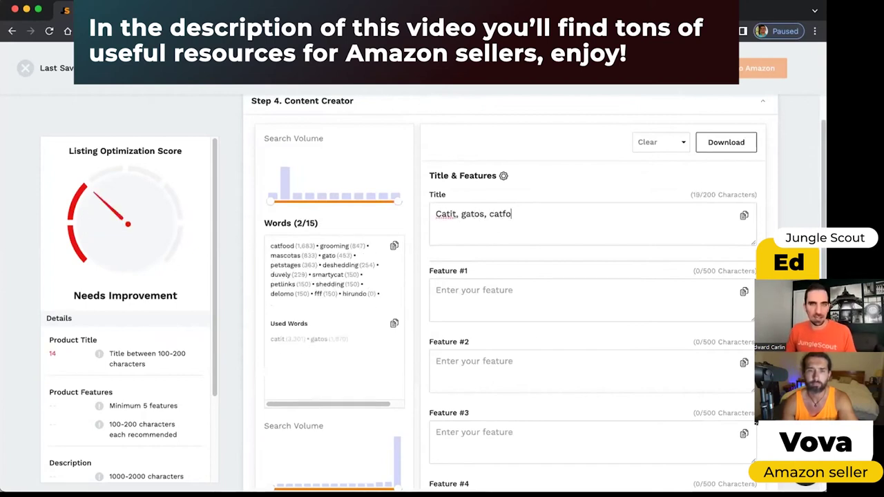
{"action": "type", "text": "mas"}
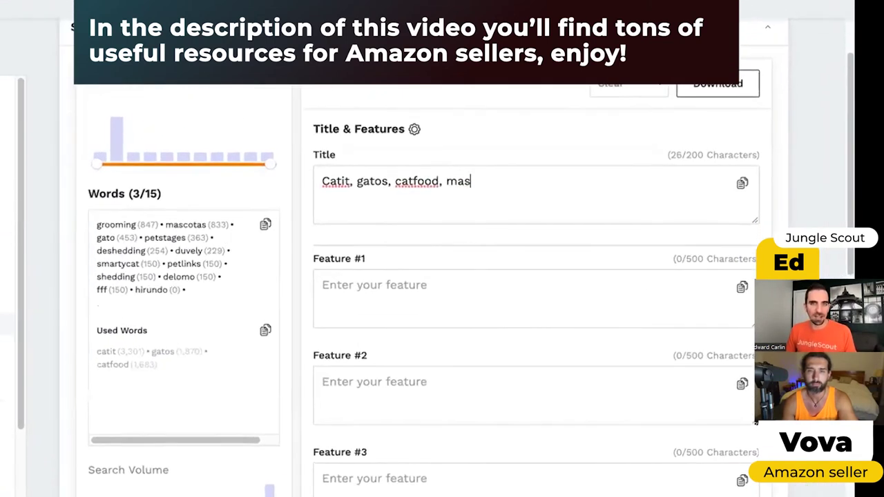
{"action": "type", "text": "cotas"}
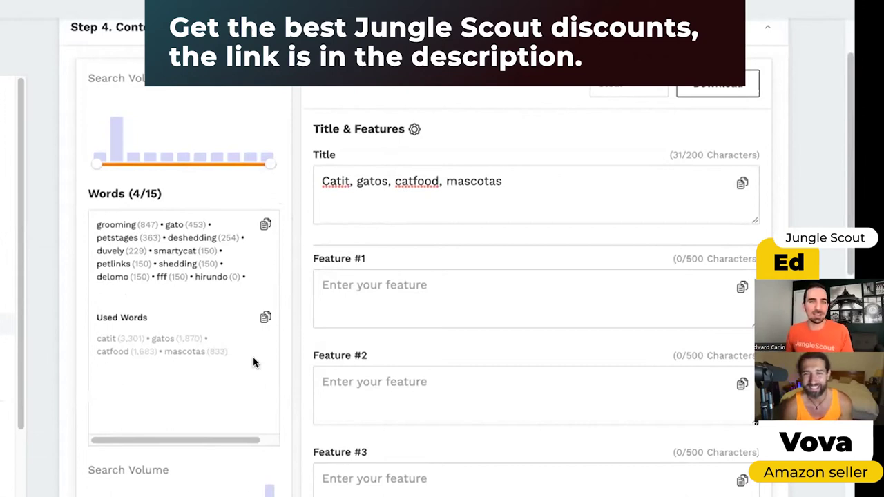
Review the Listing Optimization Score criteria for title length, product features and keywords used, and open the Feature #1 field.
{"action": "scroll", "coordinate": [219, 438], "scroll_direction": "right", "scroll_amount": 2}
{"action": "left_click_drag", "start_coordinate": [219, 440], "coordinate": [137, 451]}
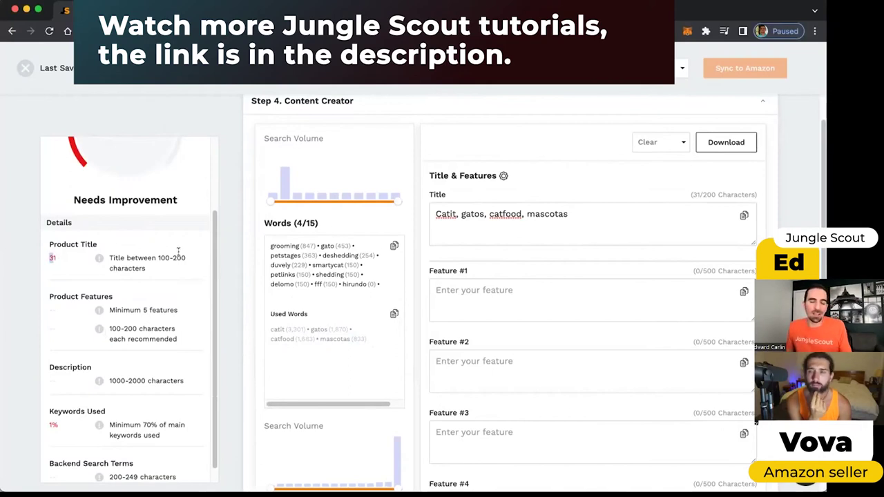
{"action": "left_click_drag", "start_coordinate": [248, 239], "coordinate": [292, 243]}
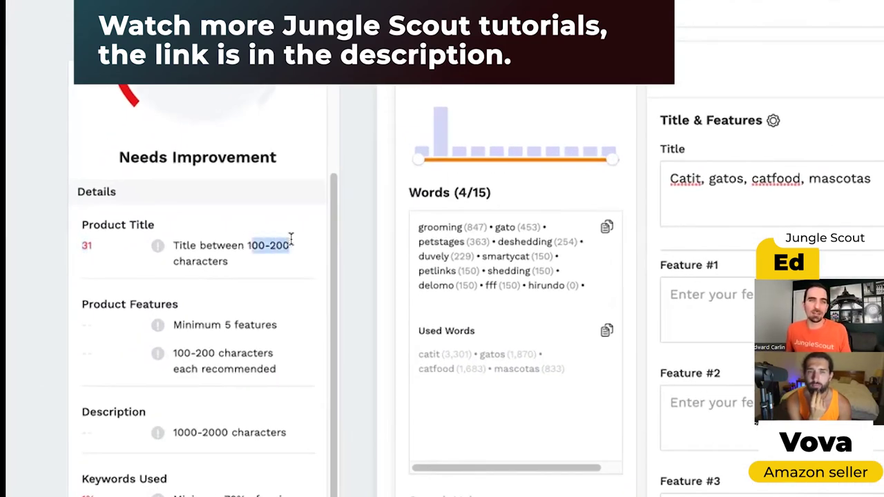
{"action": "left_click", "coordinate": [181, 372]}
{"action": "scroll", "coordinate": [182, 373], "scroll_direction": "down", "scroll_amount": 1}
{"action": "left_click", "coordinate": [703, 305]}
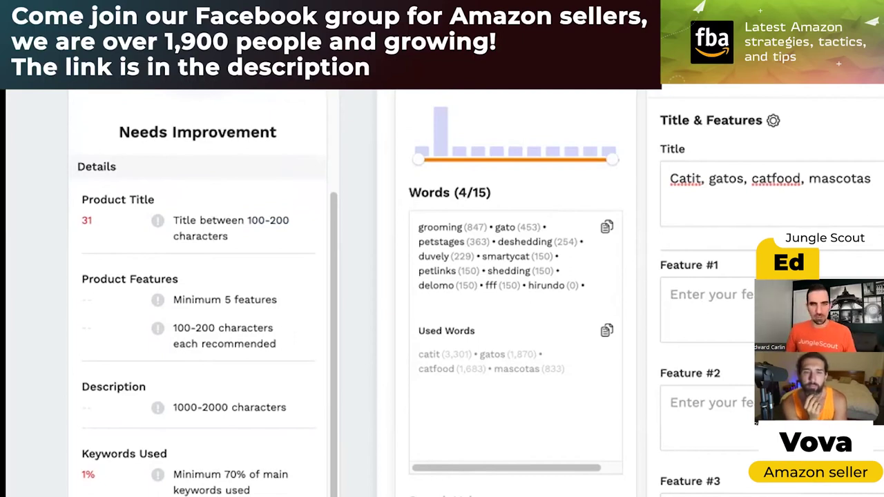